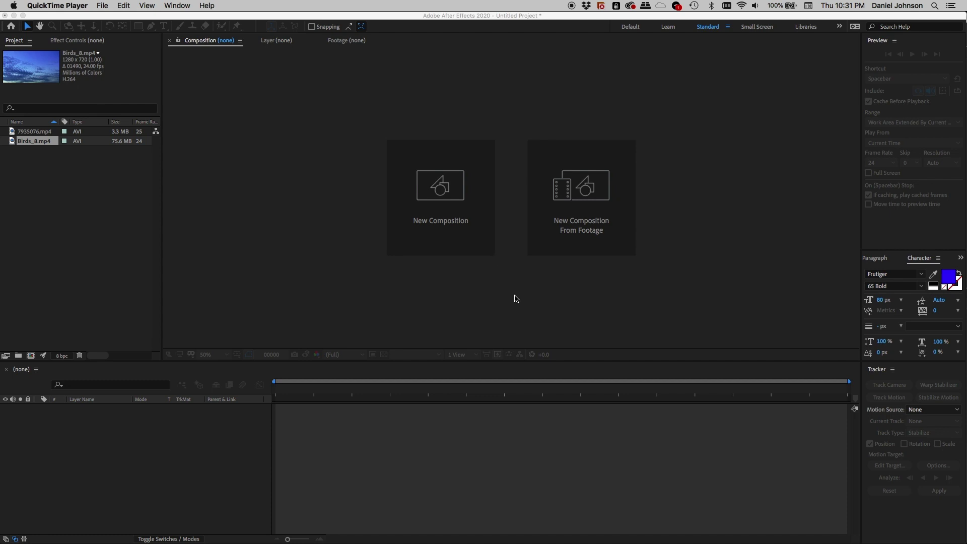
Step: Create a new composition from the 7935076.mp4 footage
left_click(517, 298)
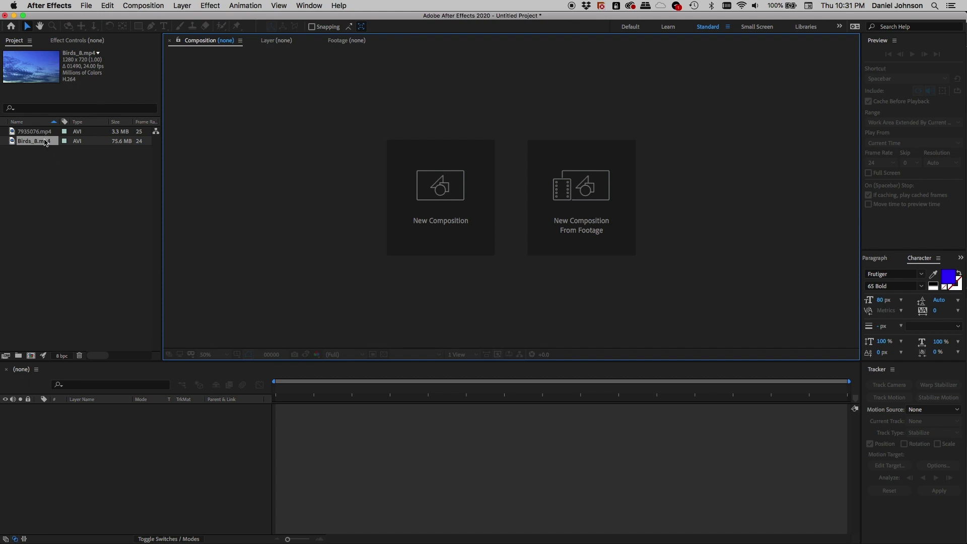
left_click(44, 132)
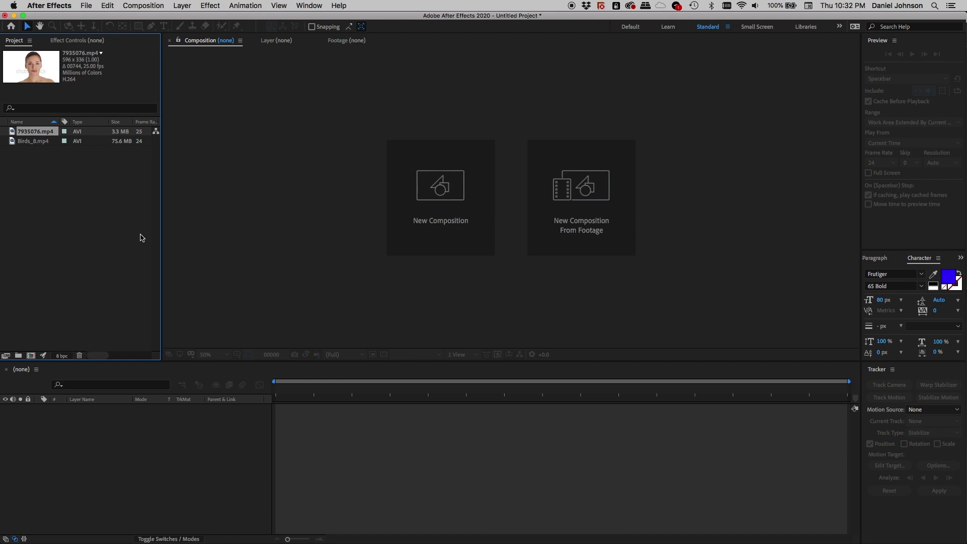
left_click_drag(32, 76, 161, 463)
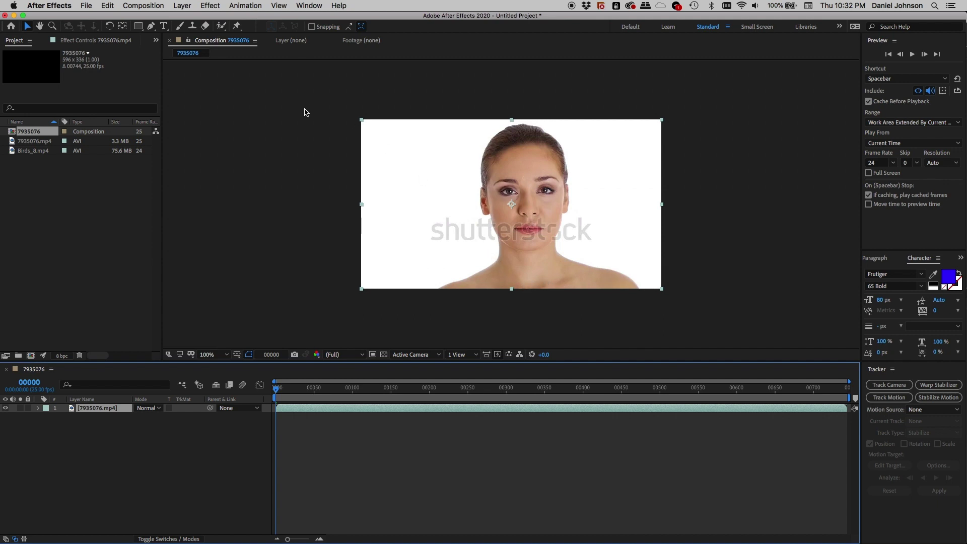
Step: Show the rulers, enlarge the composition viewer and magnify the woman's face to 200%
key("super+r")
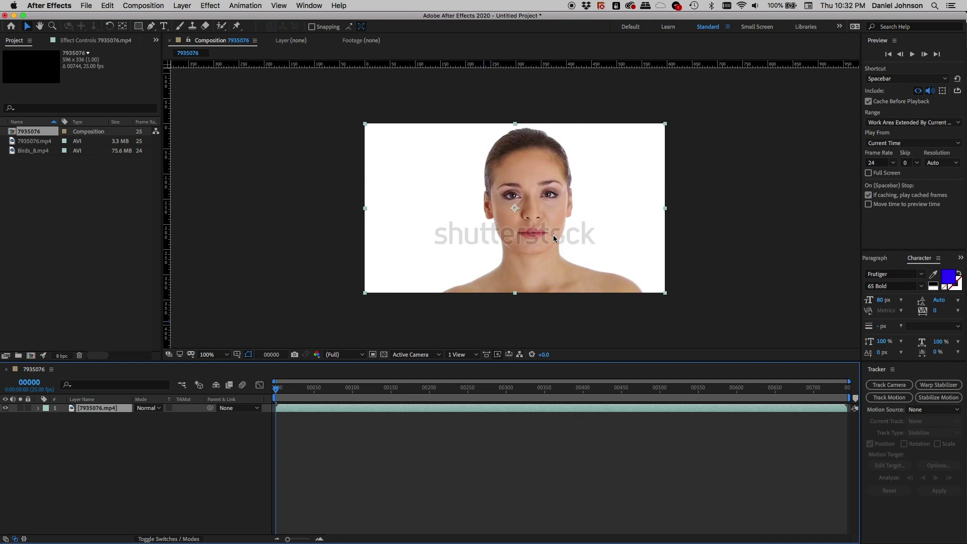
left_click_drag(561, 361, 560, 413)
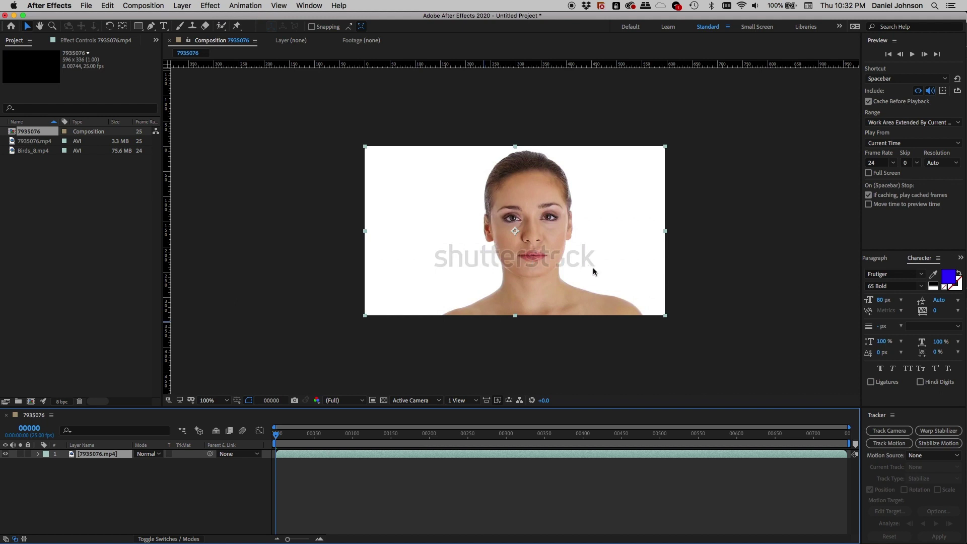
key("period")
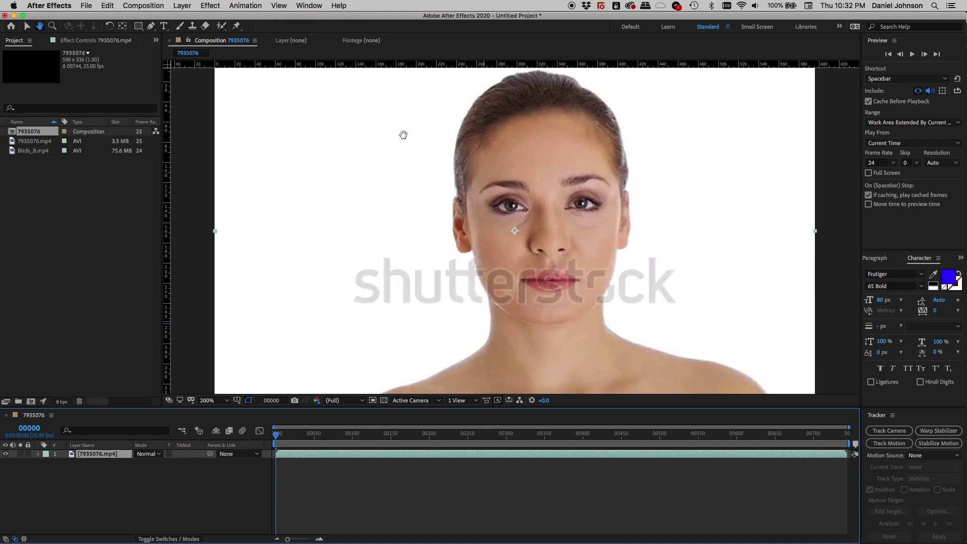
left_click_drag(401, 133, 416, 224)
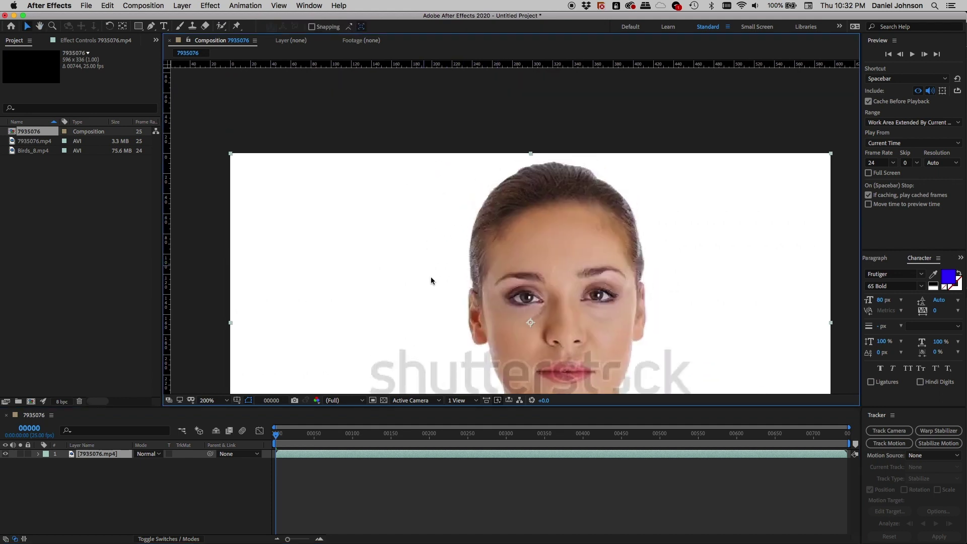
left_click_drag(514, 291, 515, 219)
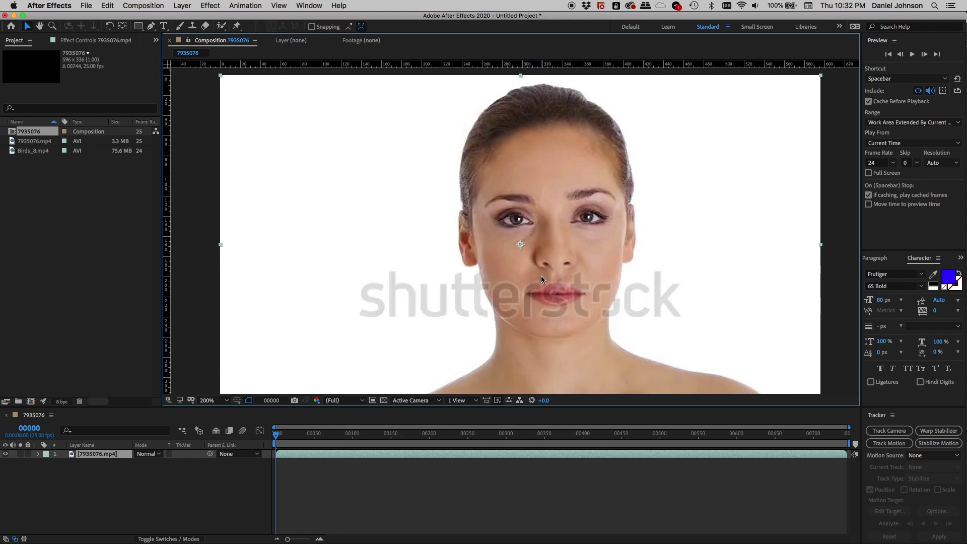
key("h")
left_click_drag(541, 276, 535, 265)
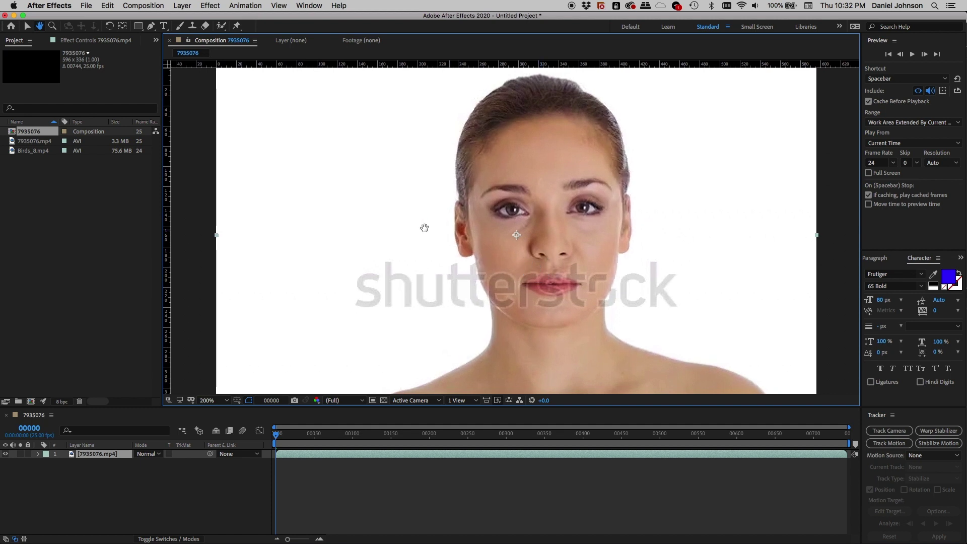
key("v")
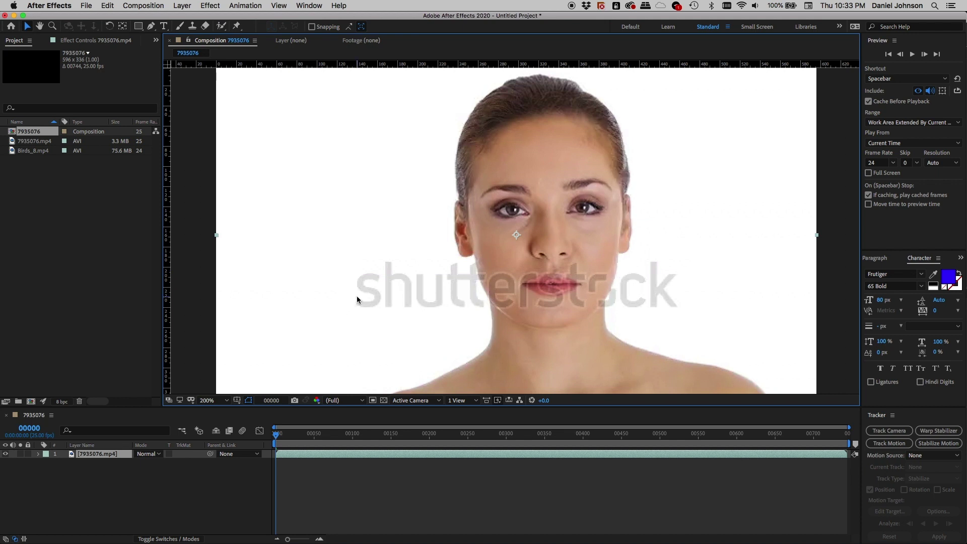
Step: Compare the footage's red, green, blue and alpha channels for contrast between the woman and the white background, returning to RGB
left_click(316, 401)
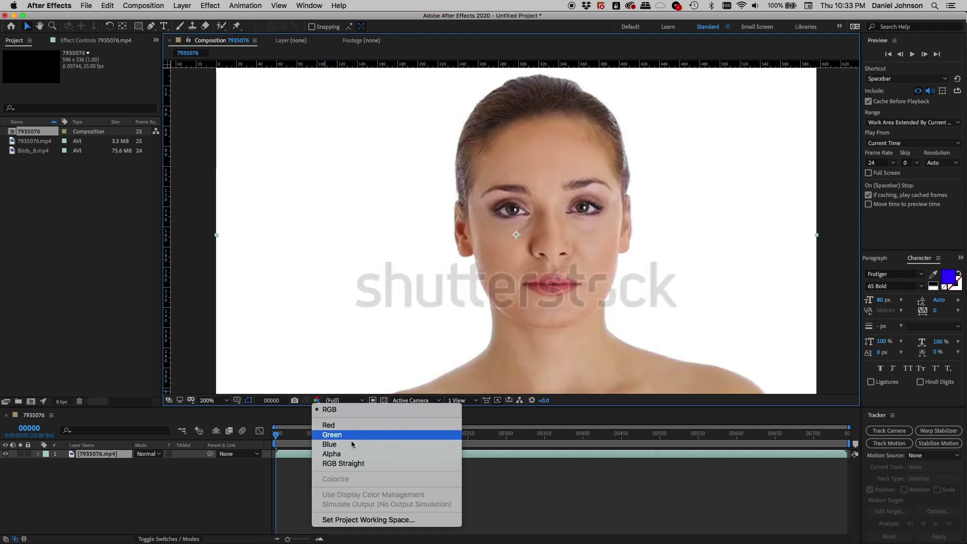
left_click(301, 419)
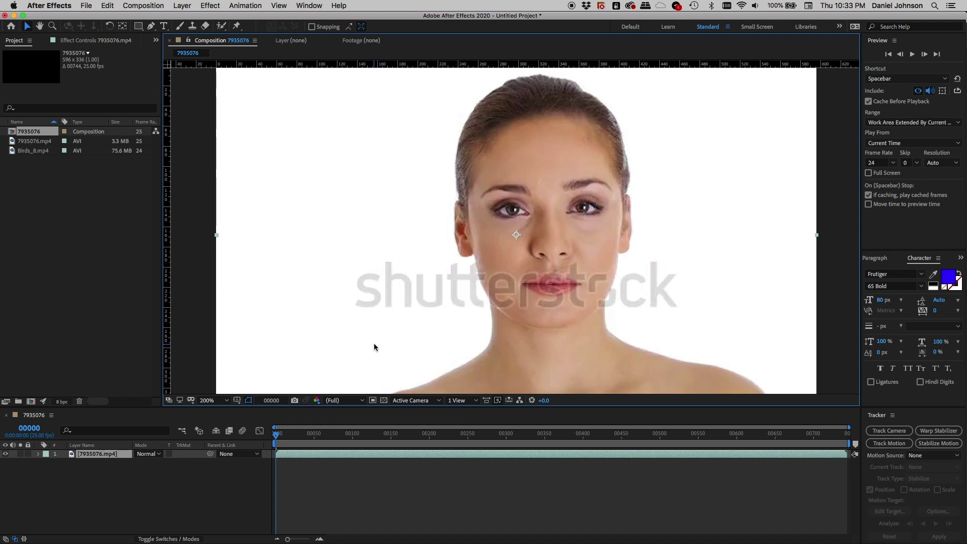
key("alt+1")
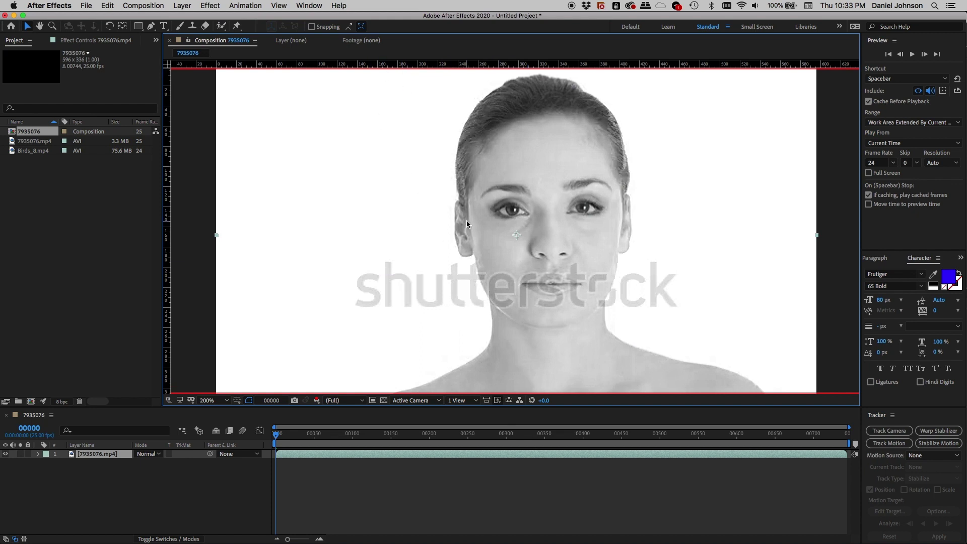
key("alt+2")
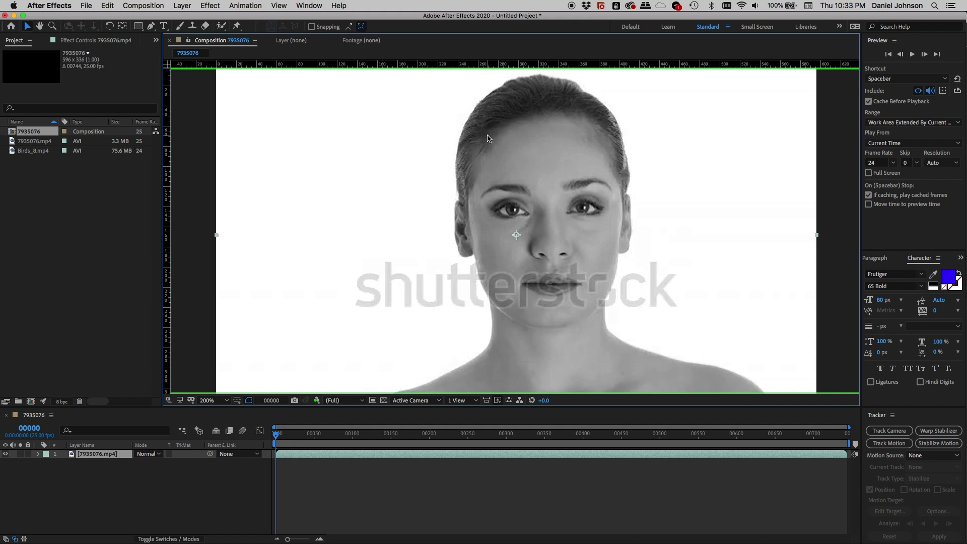
key("alt+3")
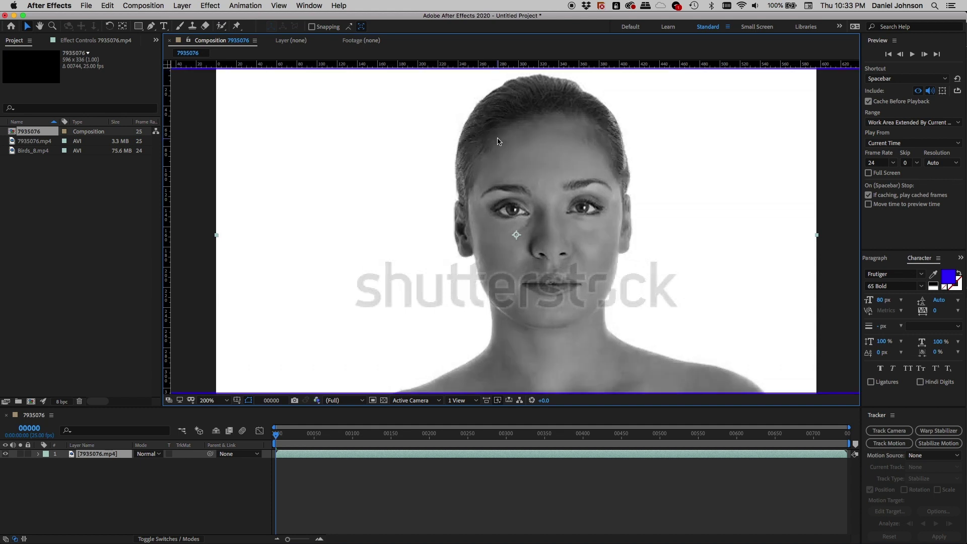
key("alt+4")
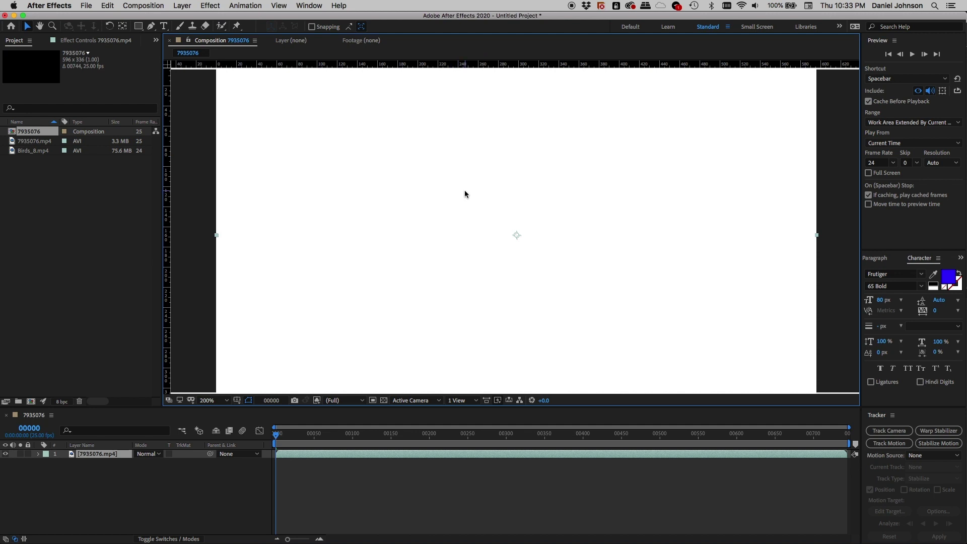
key("alt+1")
key("alt+2")
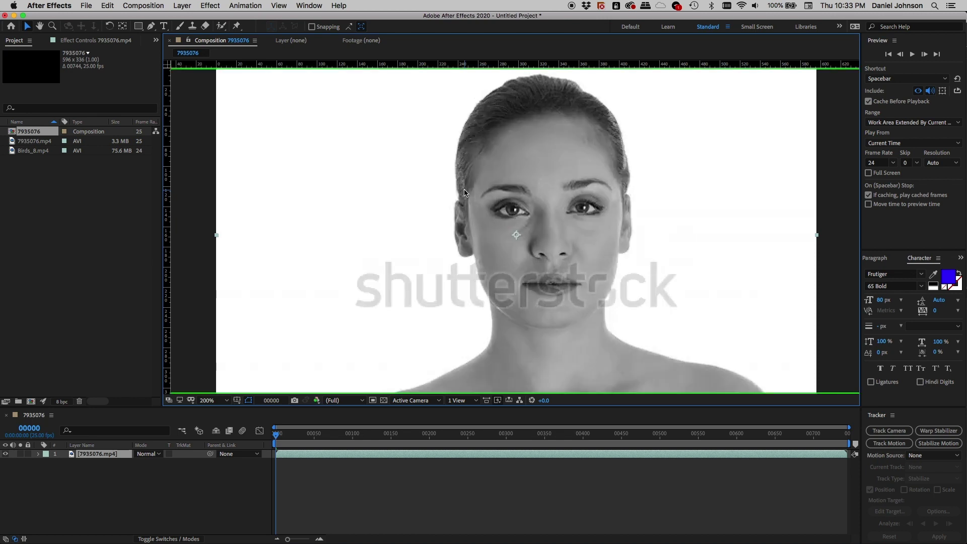
key("alt+3")
key("alt+4")
key("alt+3")
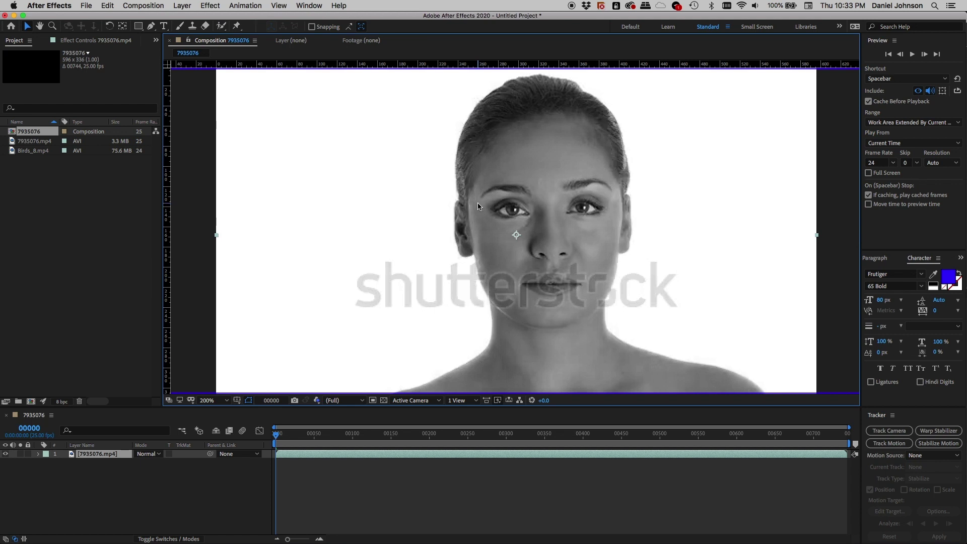
key("alt+3")
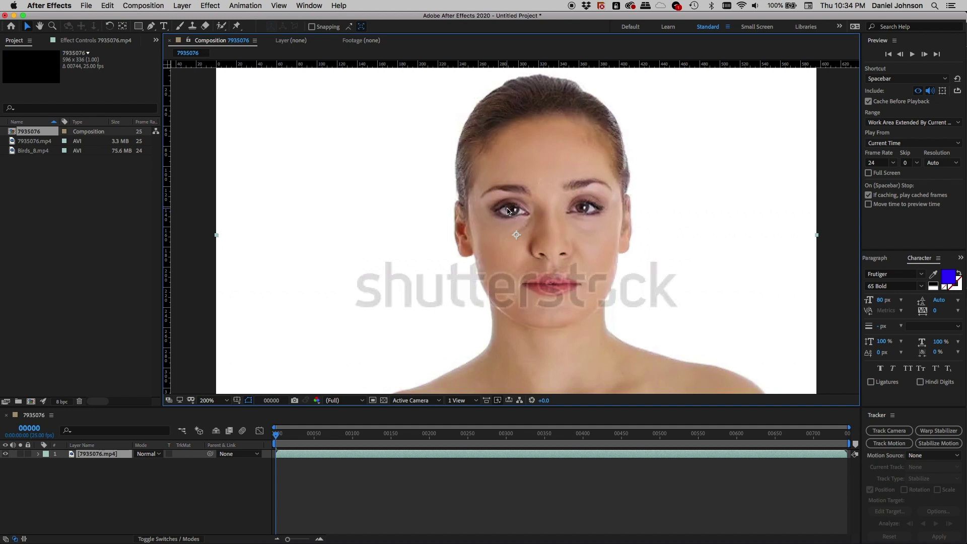
key("alt+1")
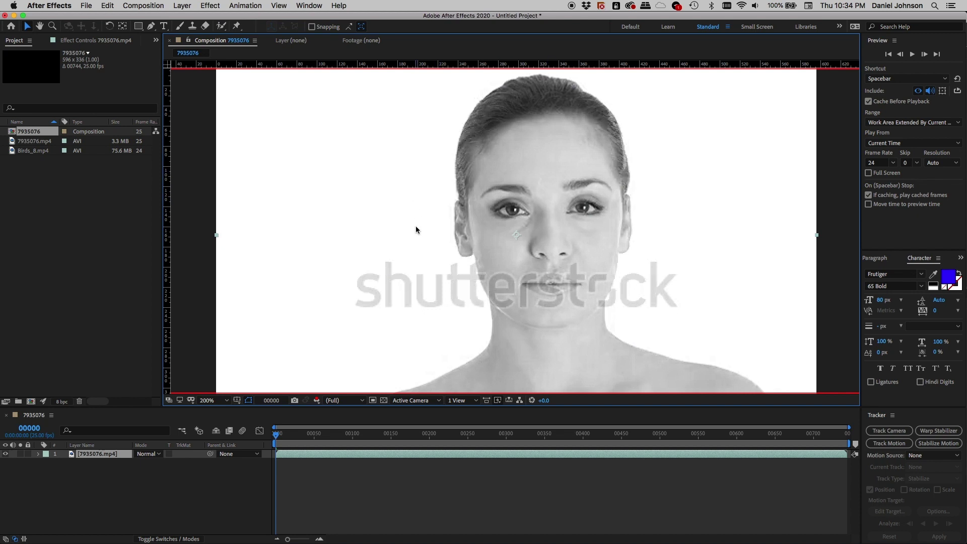
key("alt+2")
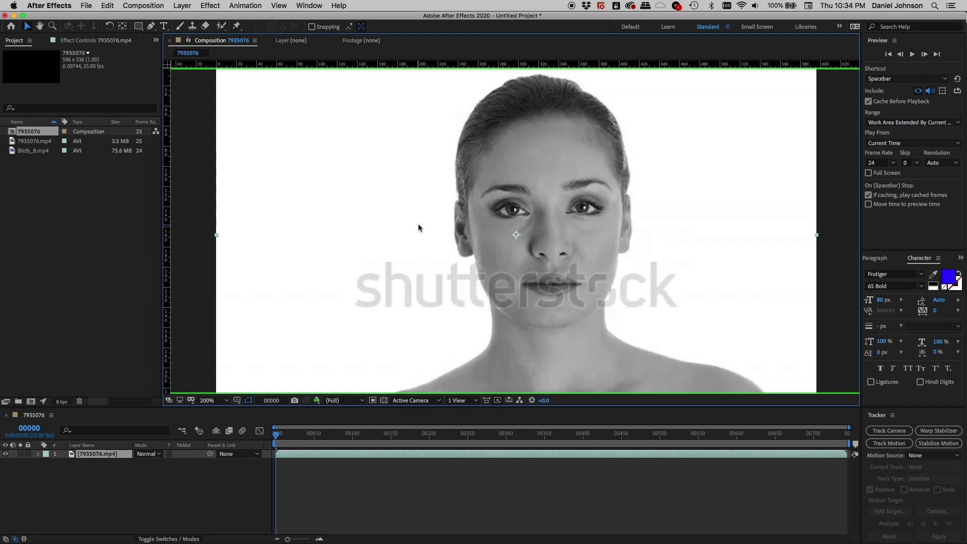
key("alt+3")
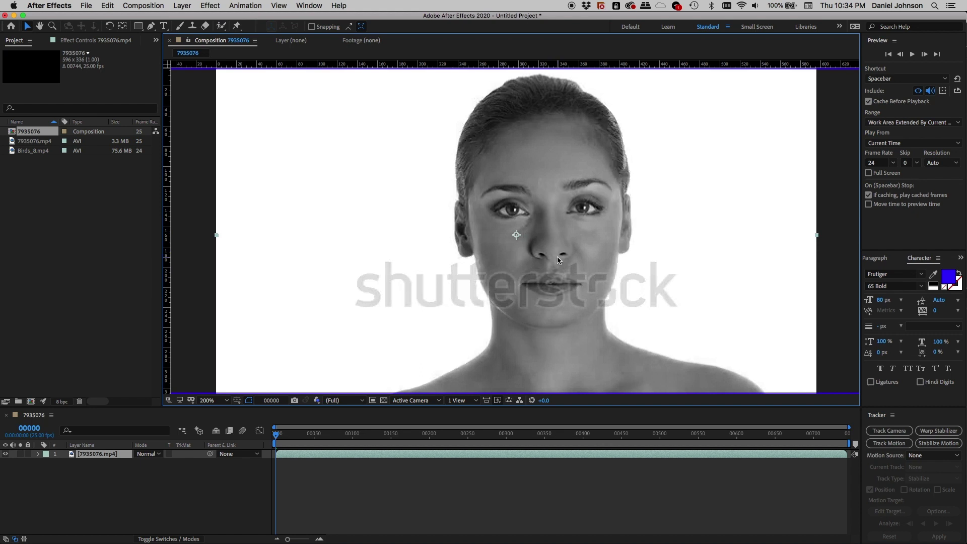
key("alt+3")
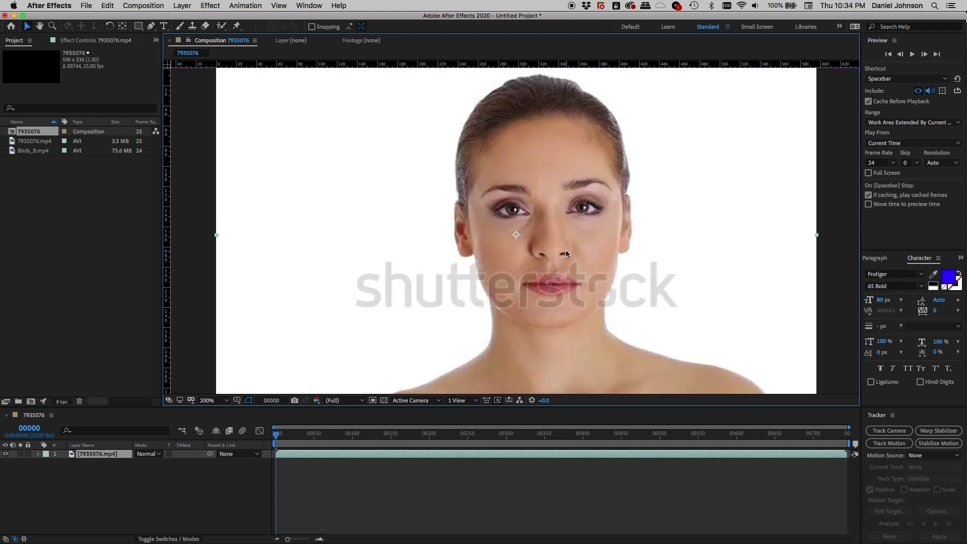
Step: Apply the Extract keying effect to the 7935076.mp4 layer and reveal it under the layer's effects in the timeline
left_click(209, 6)
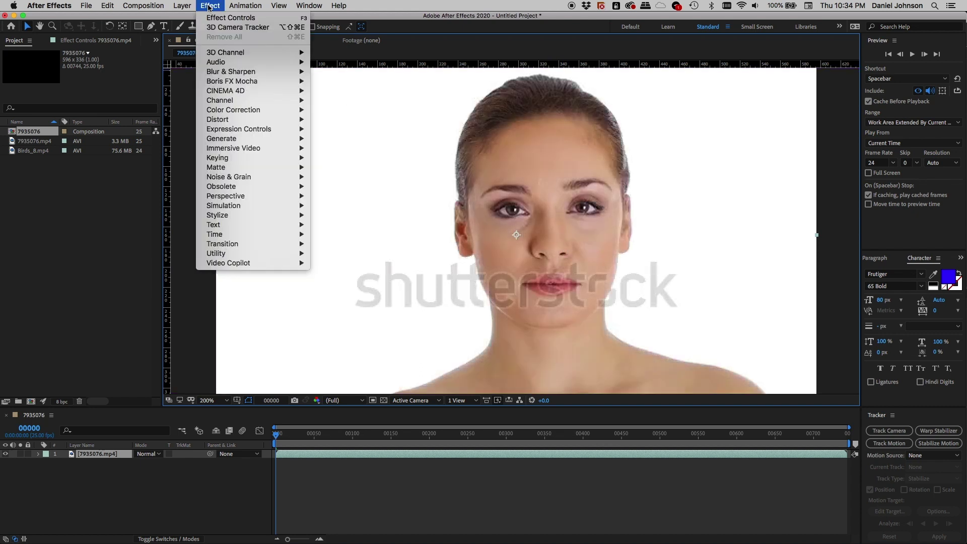
mouse_move(234, 158)
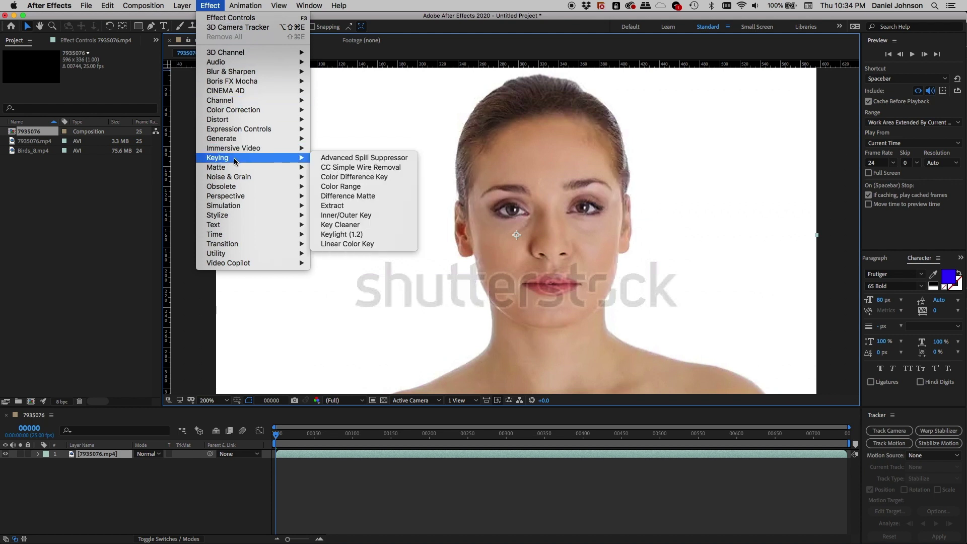
left_click(343, 207)
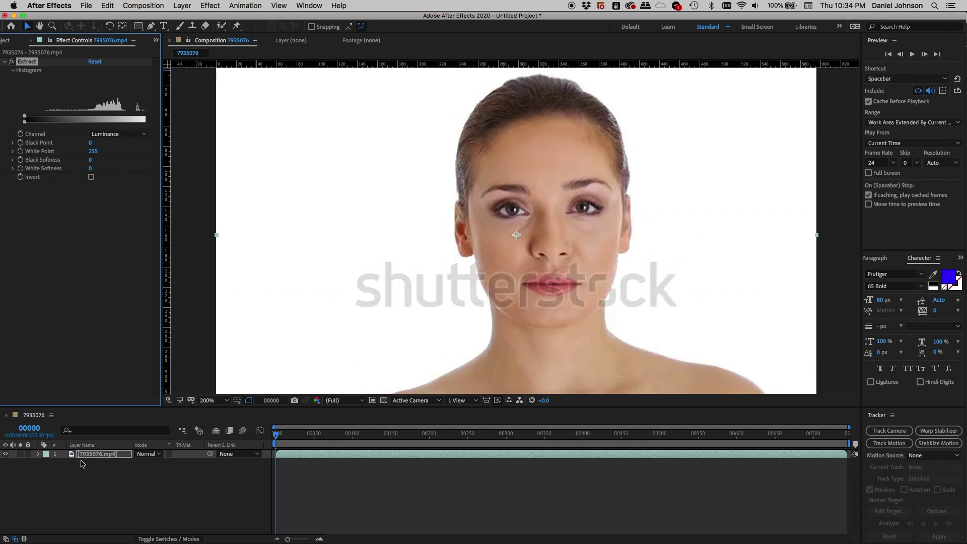
left_click(40, 454)
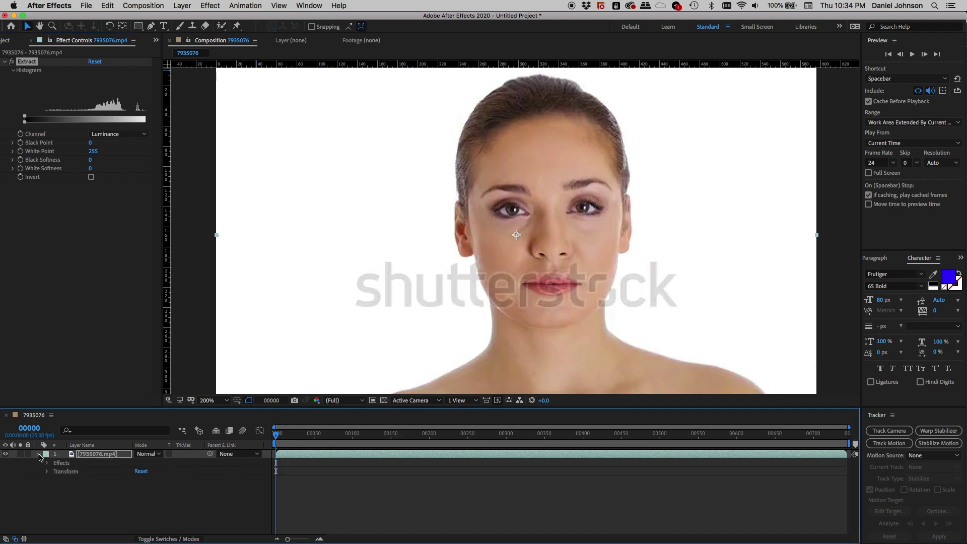
left_click(48, 463)
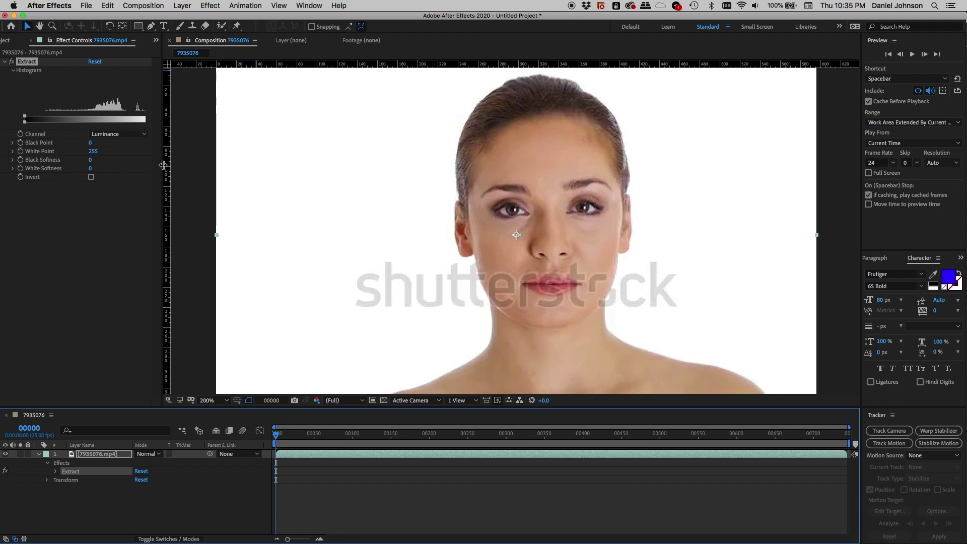
Step: Set the Extract effect's channel to Blue and lower its White Point to 215 to key out the white background
left_click_drag(163, 165, 173, 165)
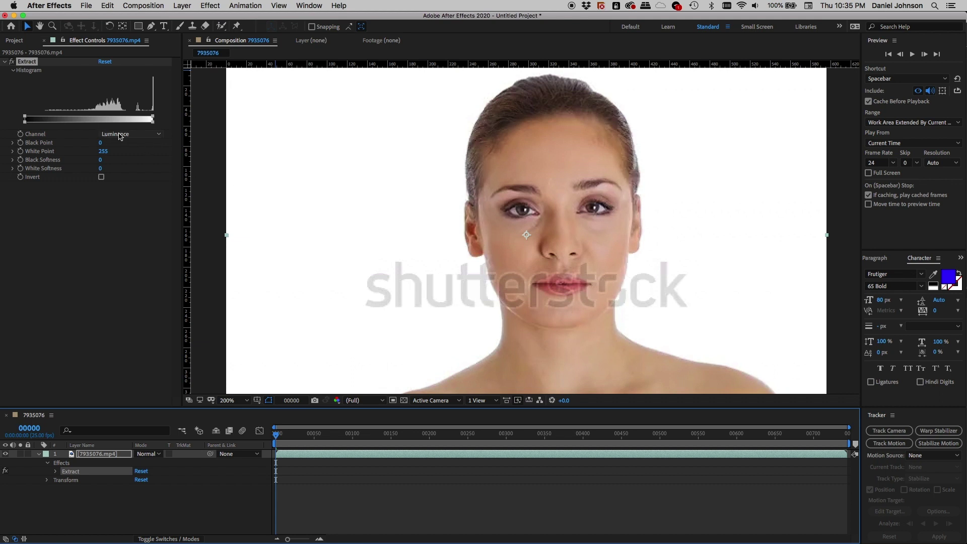
left_click(143, 135)
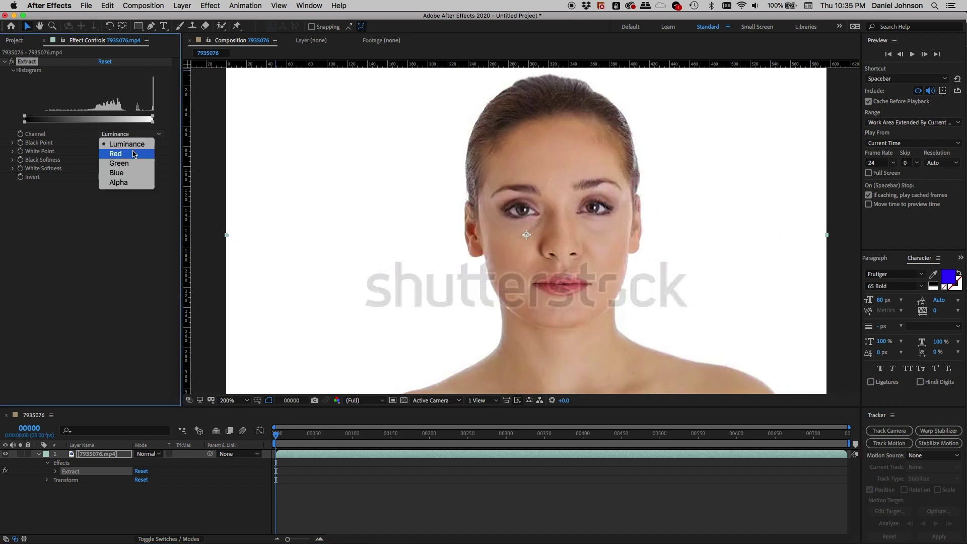
left_click(125, 179)
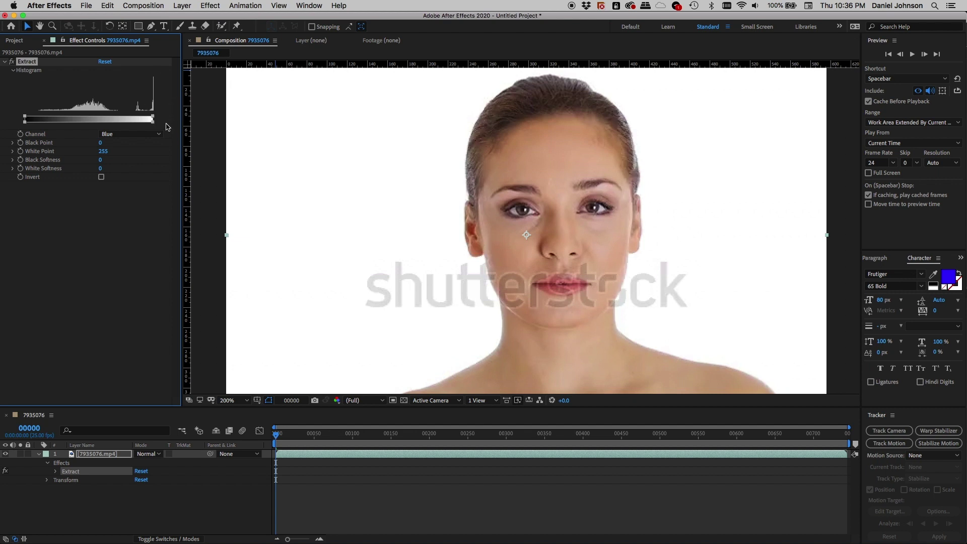
left_click_drag(153, 119, 153, 118)
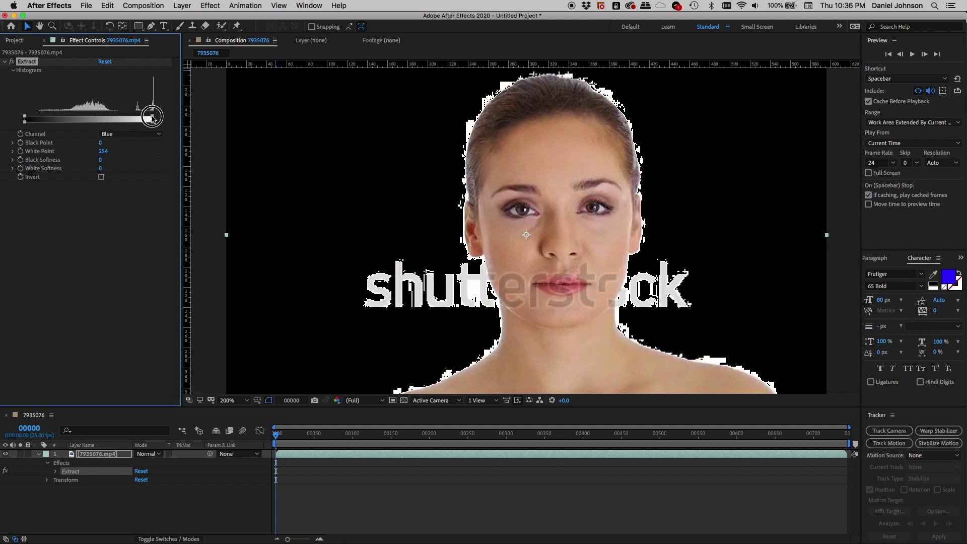
left_click_drag(153, 119, 153, 119)
left_click_drag(153, 119, 133, 120)
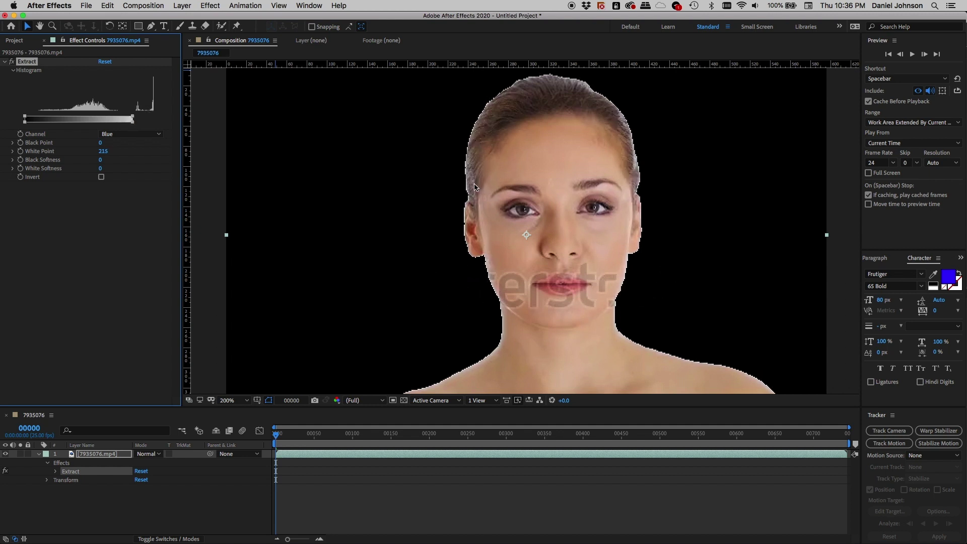
Step: Examine the keyed edge around the woman's ear and cheek at 800% magnification
key("period")
key("period")
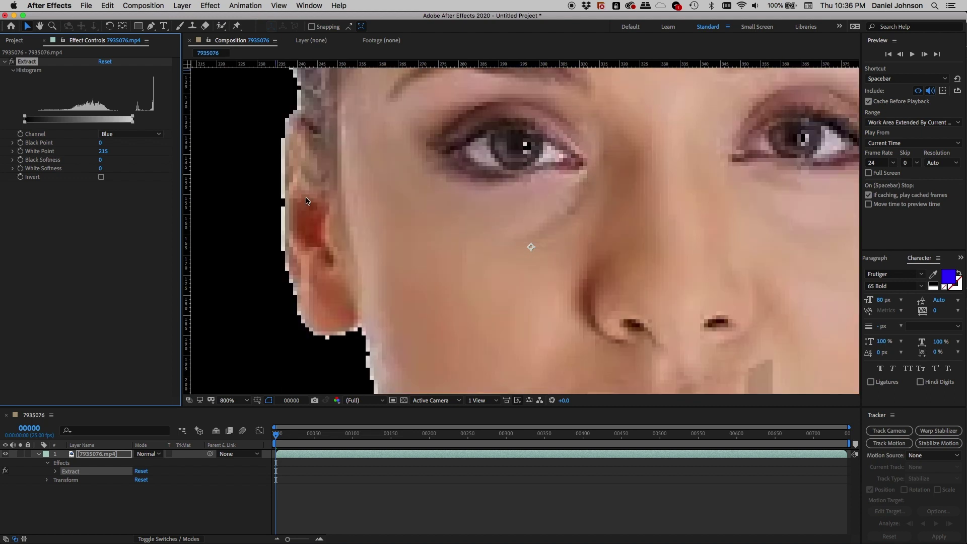
key("h")
left_click_drag(309, 205, 426, 233)
key("v")
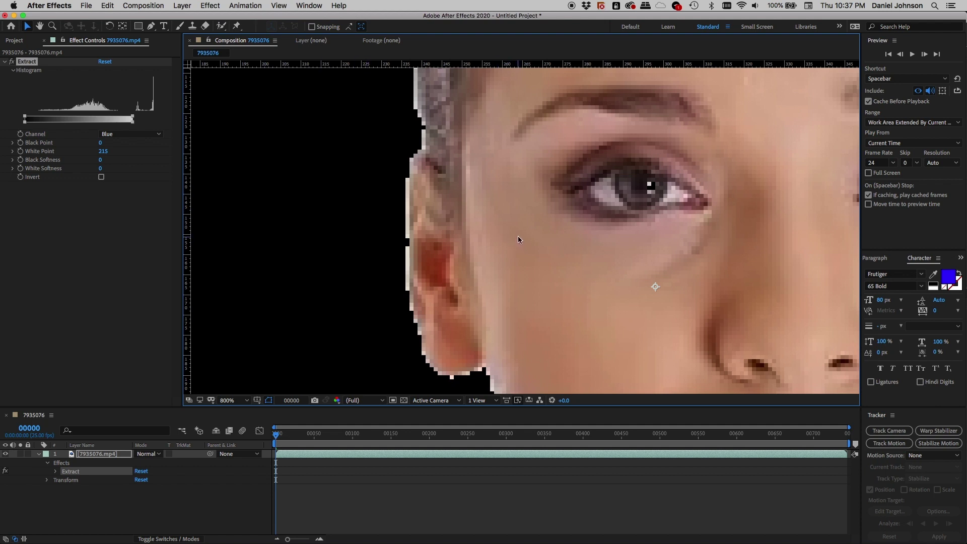
Step: Set the Extract effect's White Point to 183 and its White Softness to 51 to soften the matte edge
key("alt+4")
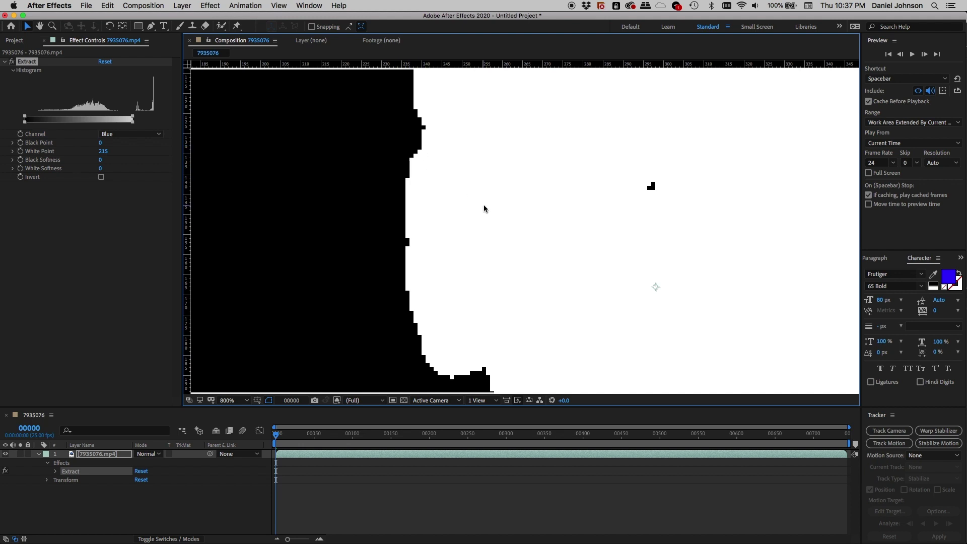
key("alt+4")
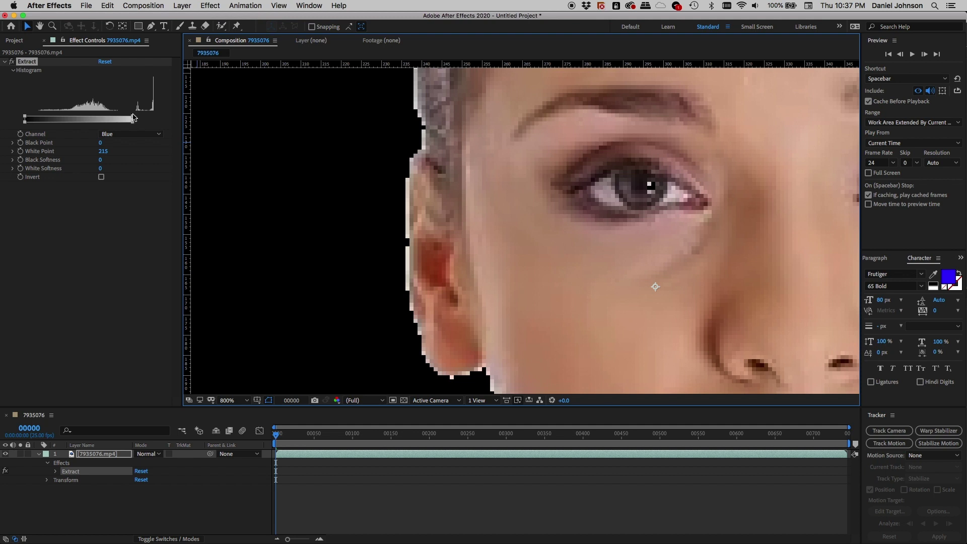
left_click_drag(133, 119, 117, 121)
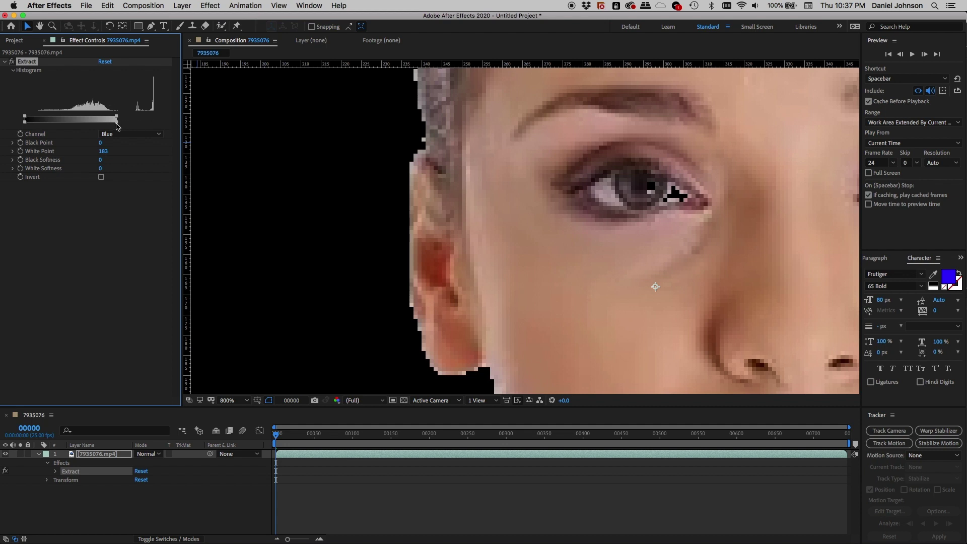
left_click_drag(117, 124, 143, 125)
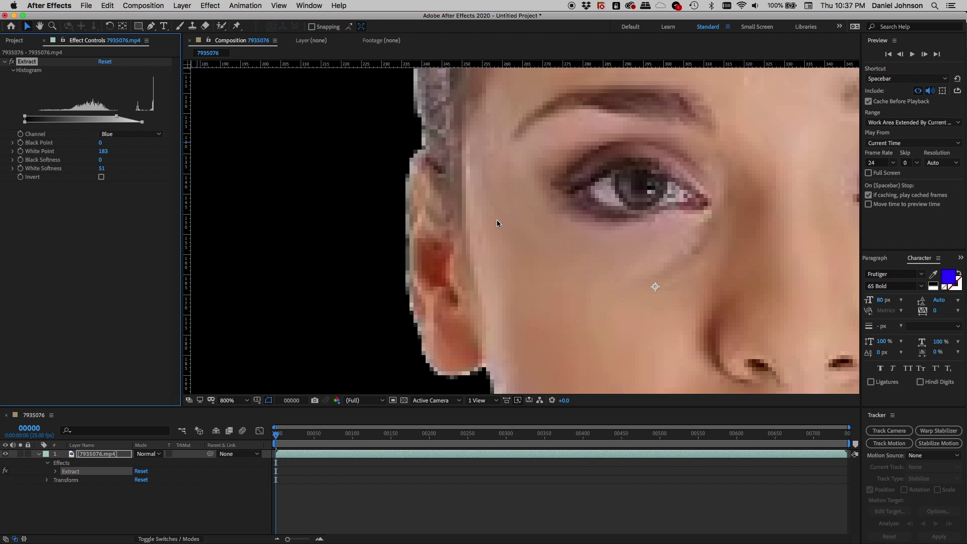
Step: Inspect the softened edge around the ear in the blue and alpha channels, returning to full color
key("alt+3")
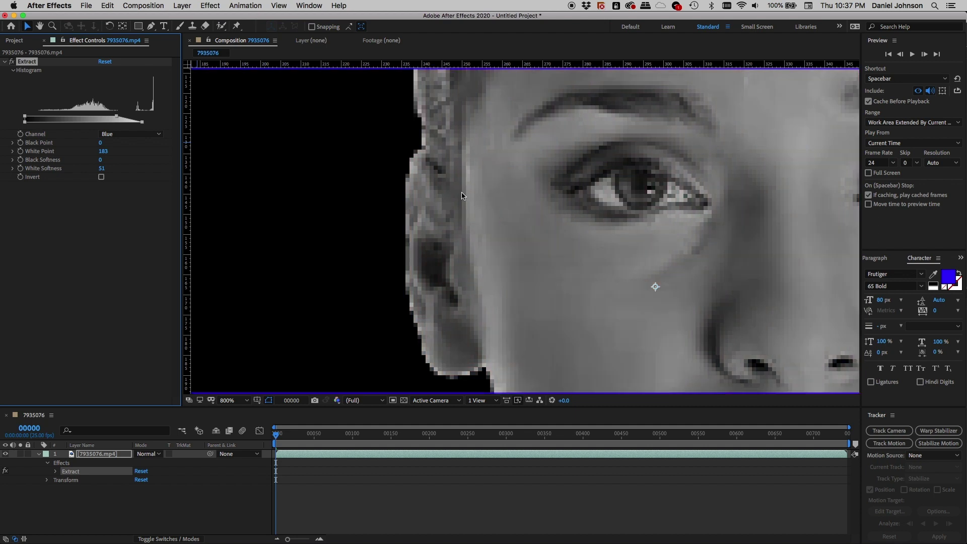
key("alt+4")
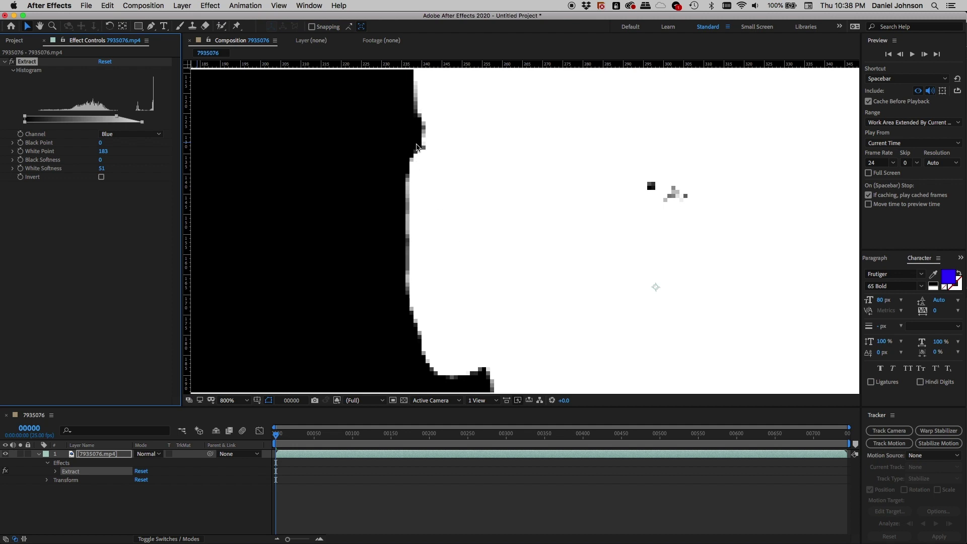
key("alt+4")
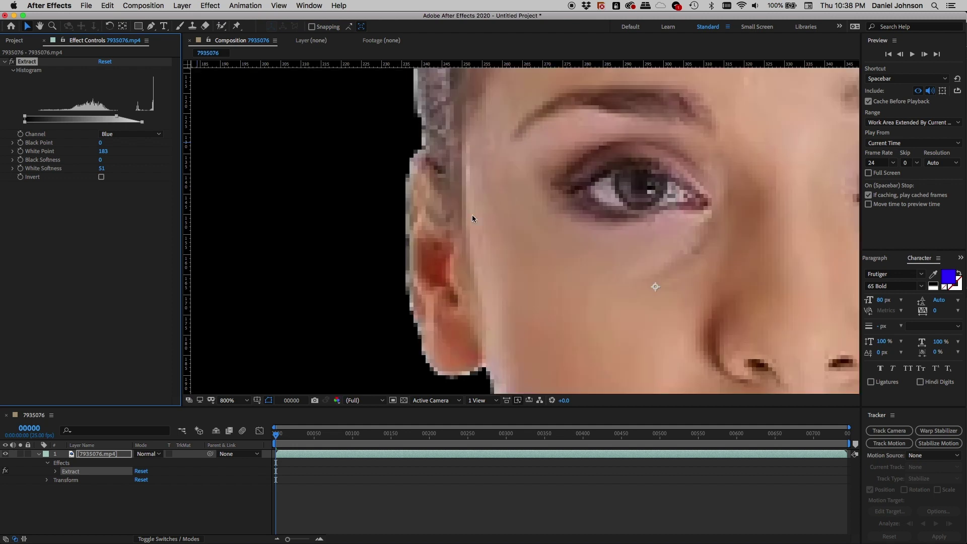
Step: Try a White Point of 154 in Extract and check the key against the transparency grid at 200% magnification
key("comma")
key("comma")
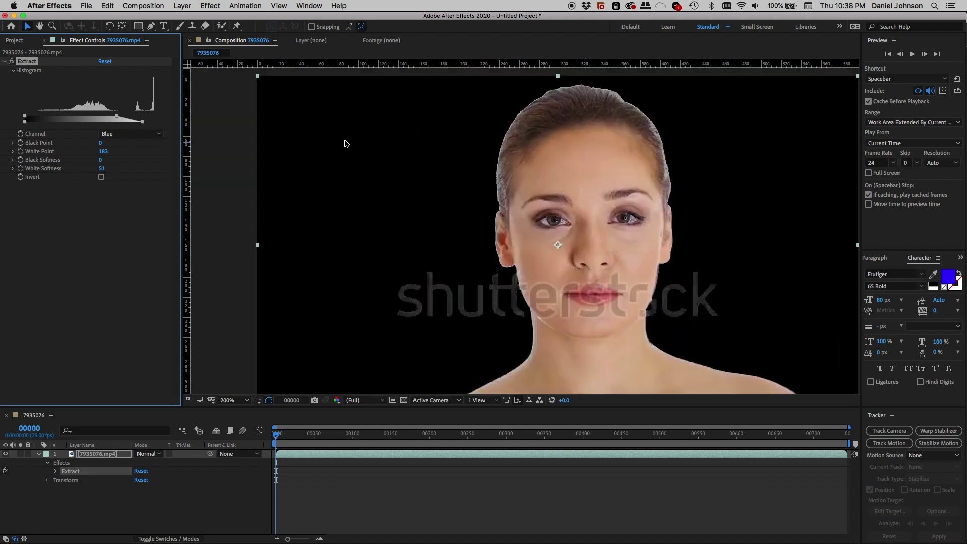
left_click_drag(117, 119, 108, 115)
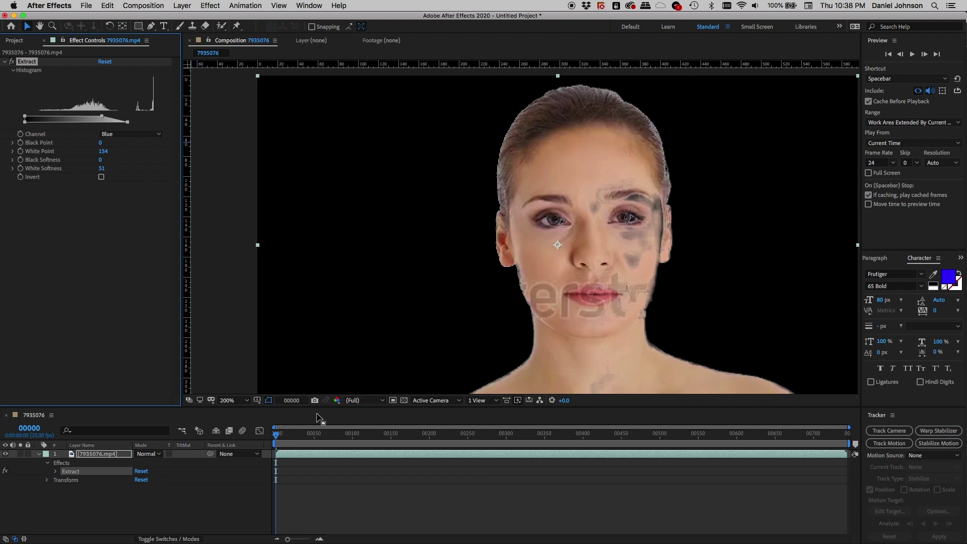
left_click(403, 400)
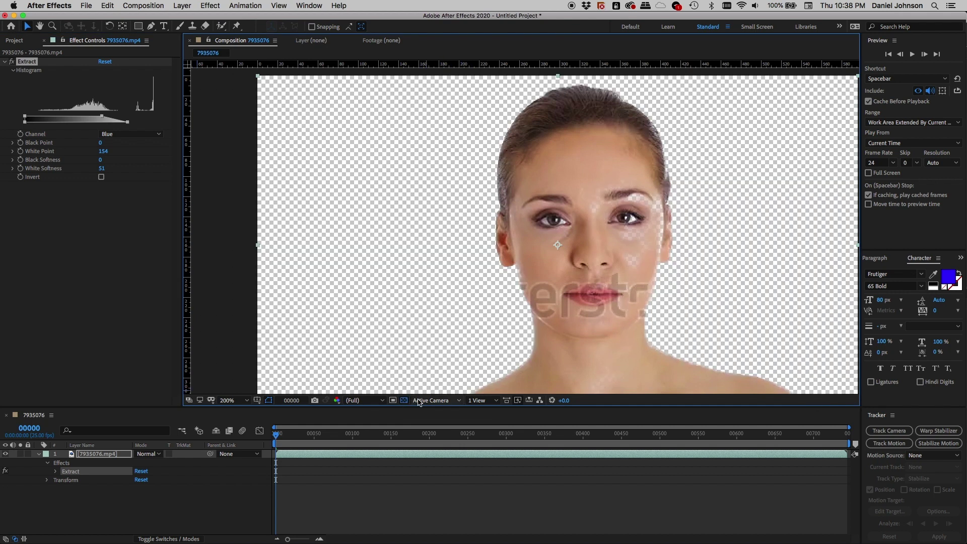
left_click(404, 400)
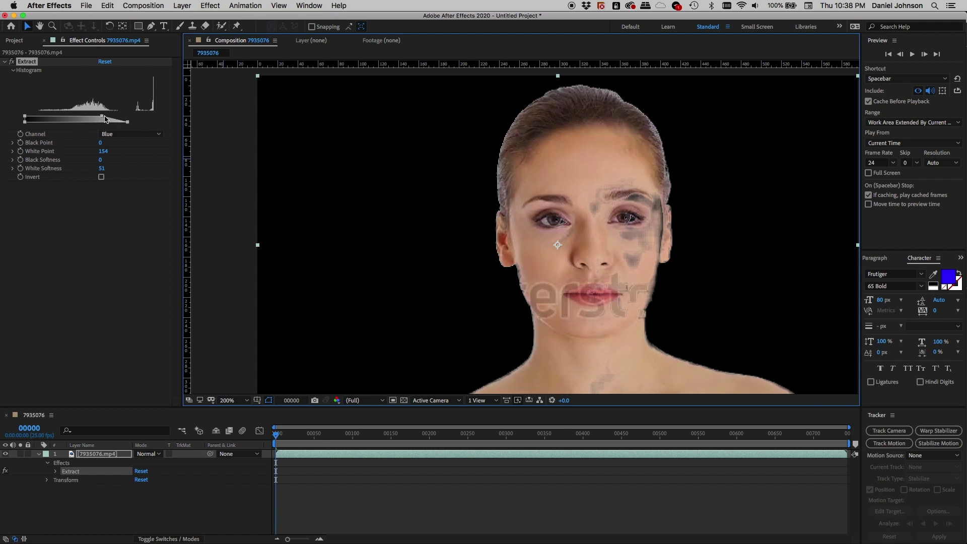
Step: Set the Extract effect's White Point to 175 and its White Softness to 48
mouse_move(127, 124)
left_mouse_down()
mouse_move(116, 124)
mouse_move(127, 124)
left_mouse_up()
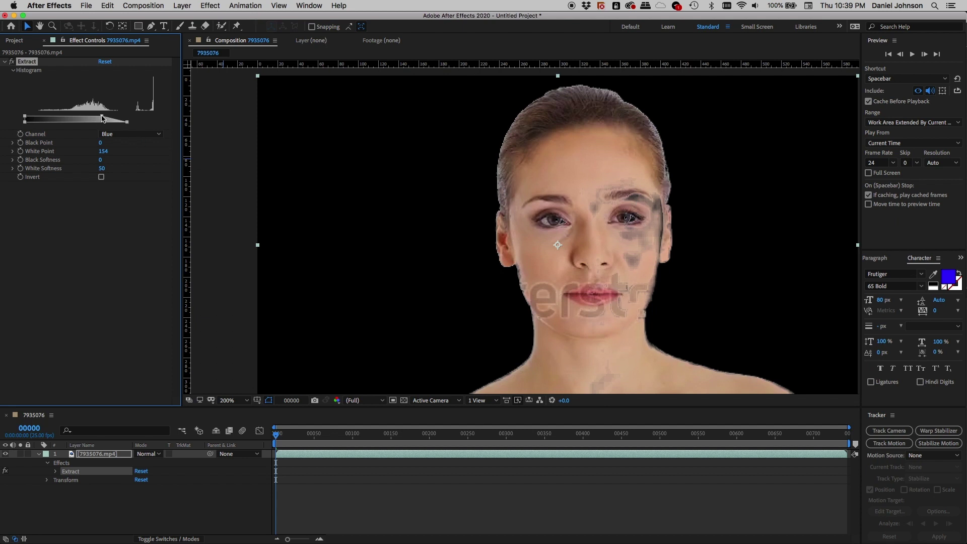
left_click_drag(102, 118, 111, 119)
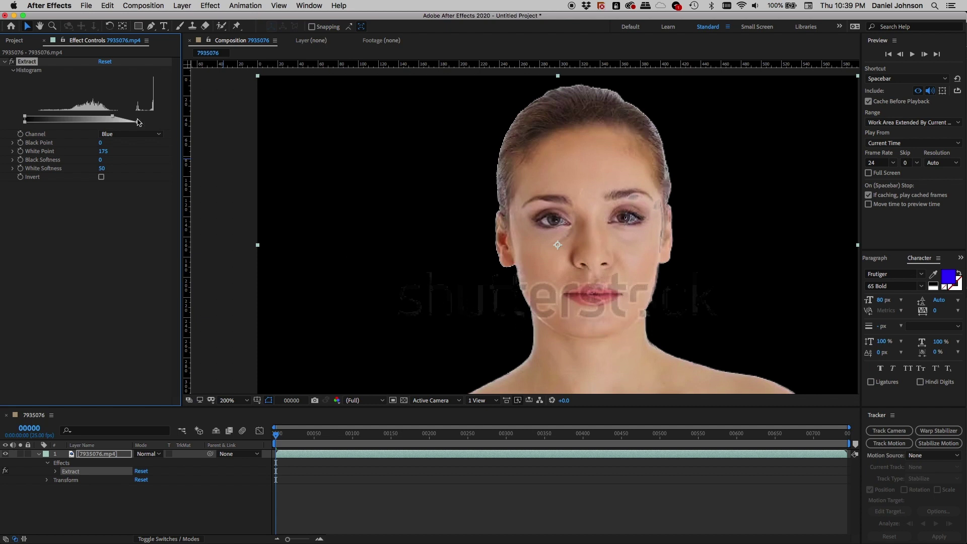
left_click_drag(136, 124, 135, 123)
Step: Examine the keyed edge around the woman's ear, hairline and the top of her head at 800% and 400% magnification
scroll(516, 206, "up", 4)
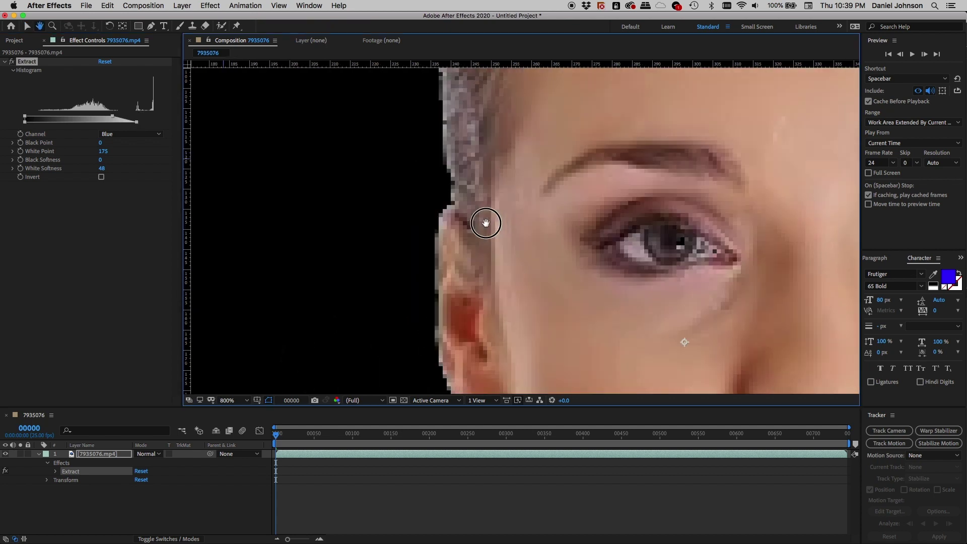
left_click_drag(492, 185, 465, 372)
left_click_drag(497, 224, 438, 312)
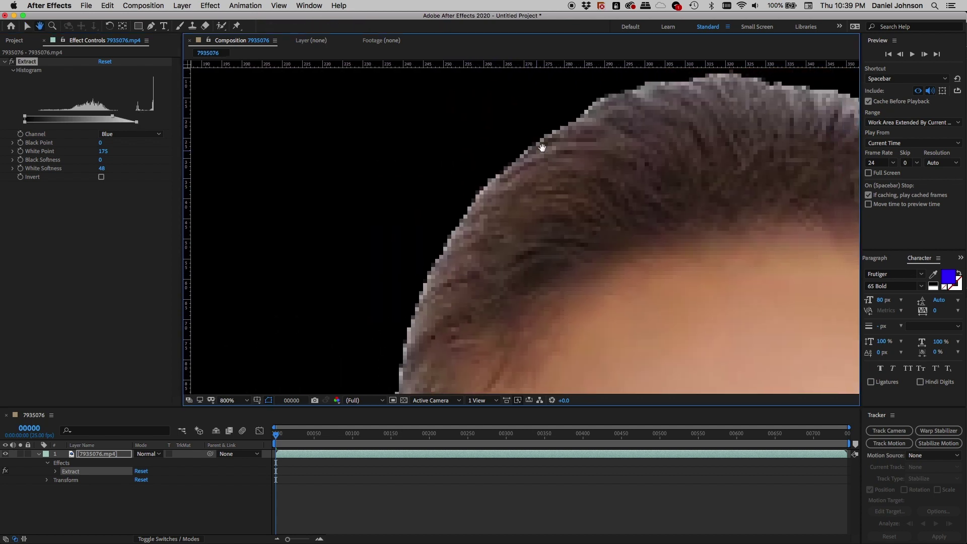
left_click_drag(616, 121, 367, 226)
key("v")
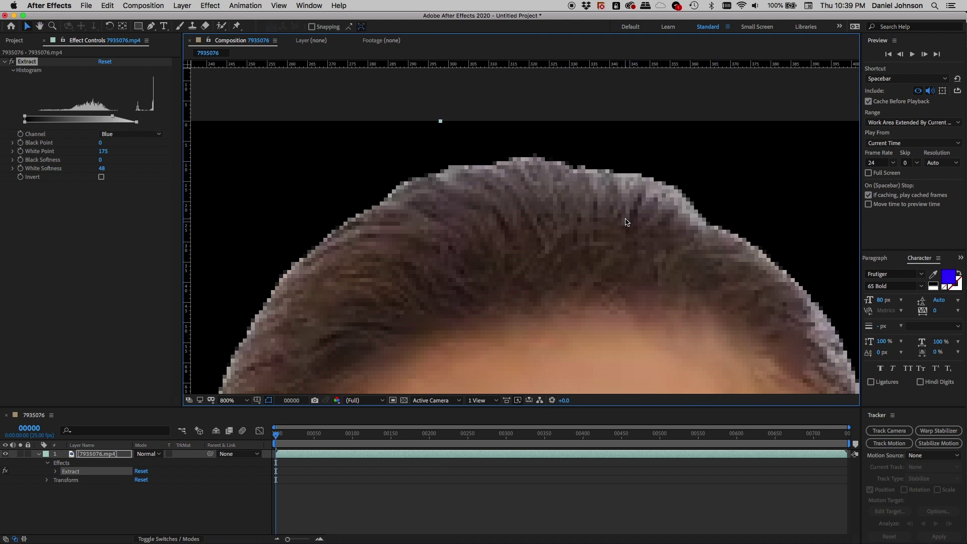
key("comma")
key("space")
left_click_drag(661, 302, 622, 162)
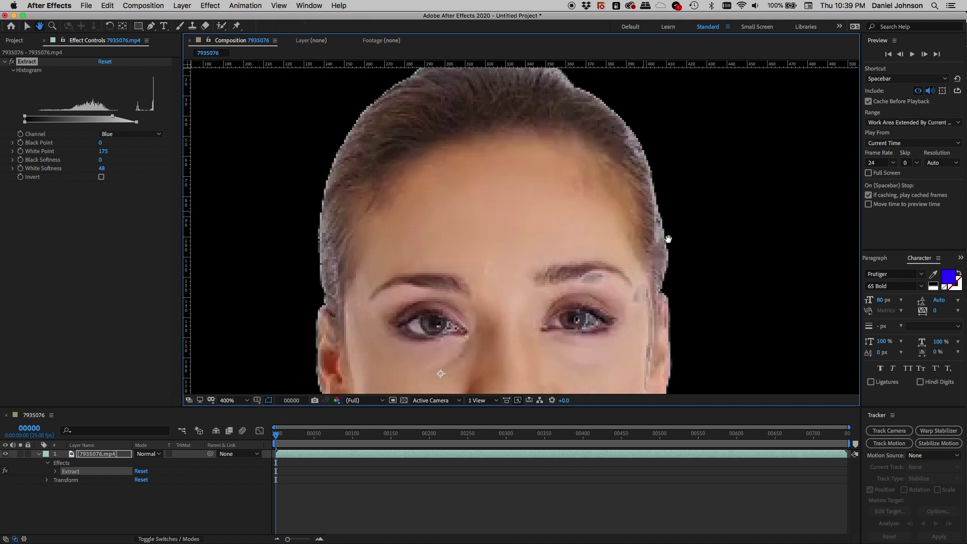
left_click_drag(626, 288, 611, 315)
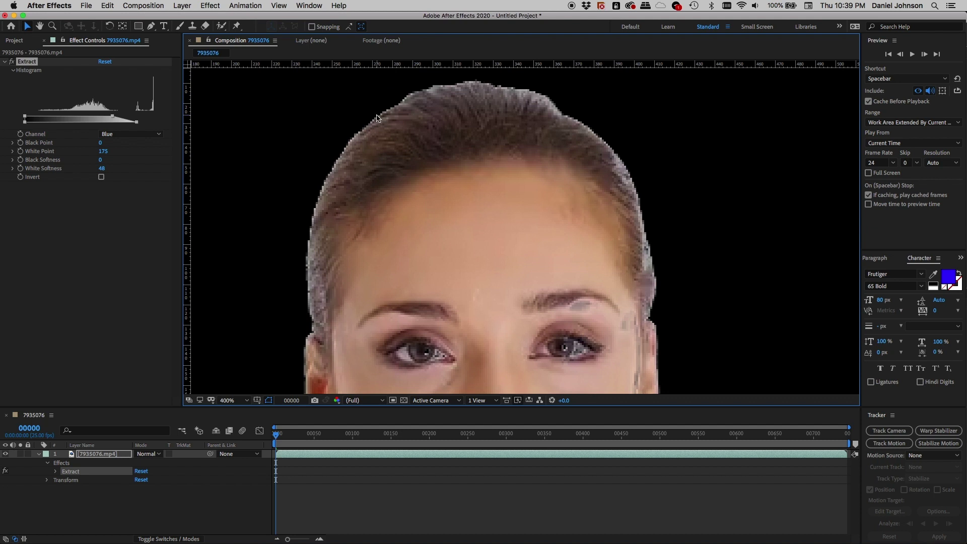
key("space")
left_click_drag(504, 236, 512, 162)
key("comma")
key("space")
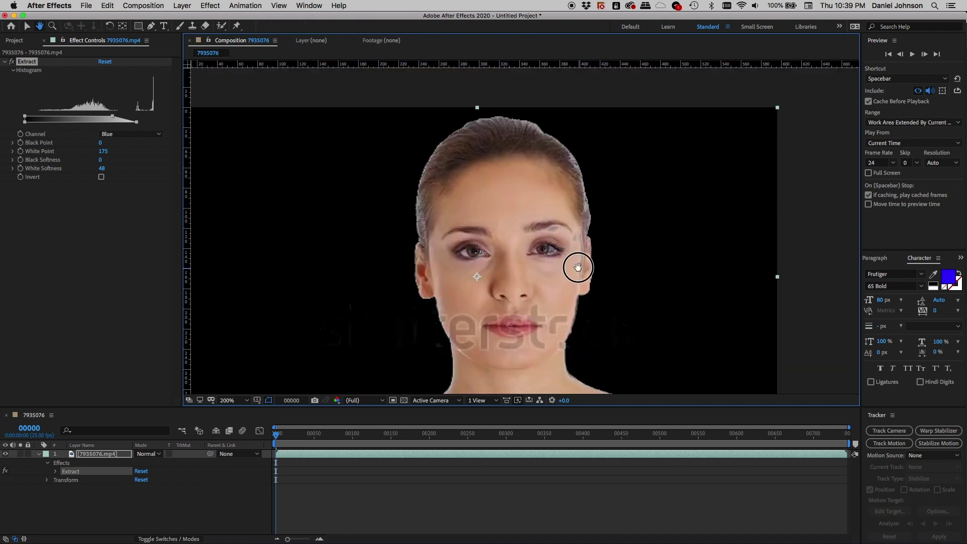
left_click_drag(578, 267, 573, 234)
Step: Preview the keyed footage, stop playback, and move the current time to frame 170, where the woman is smiling
key("space")
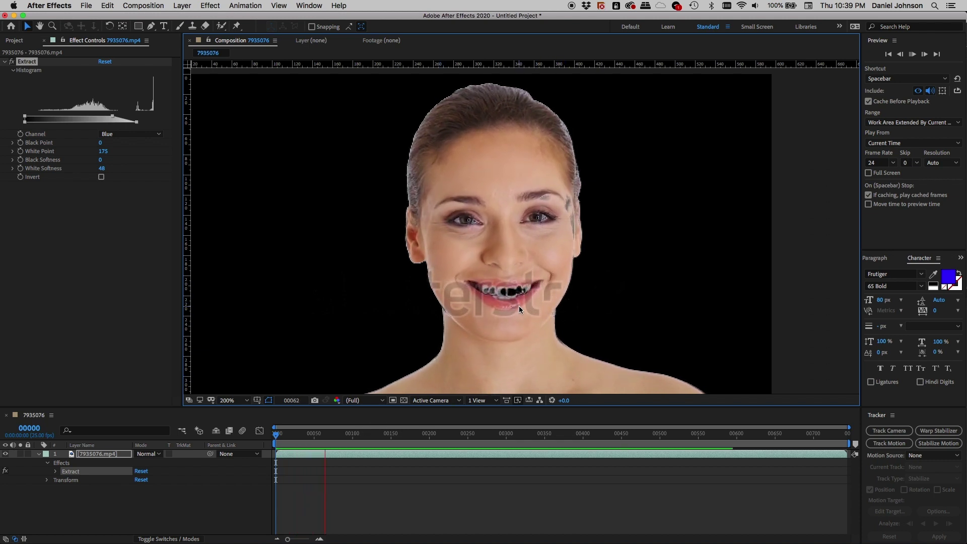
key("space")
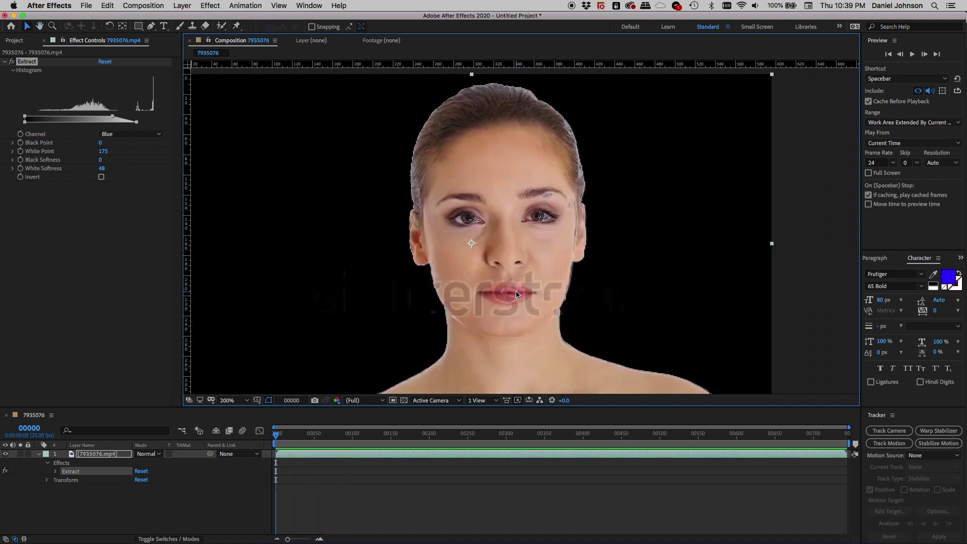
left_click_drag(379, 437, 406, 435)
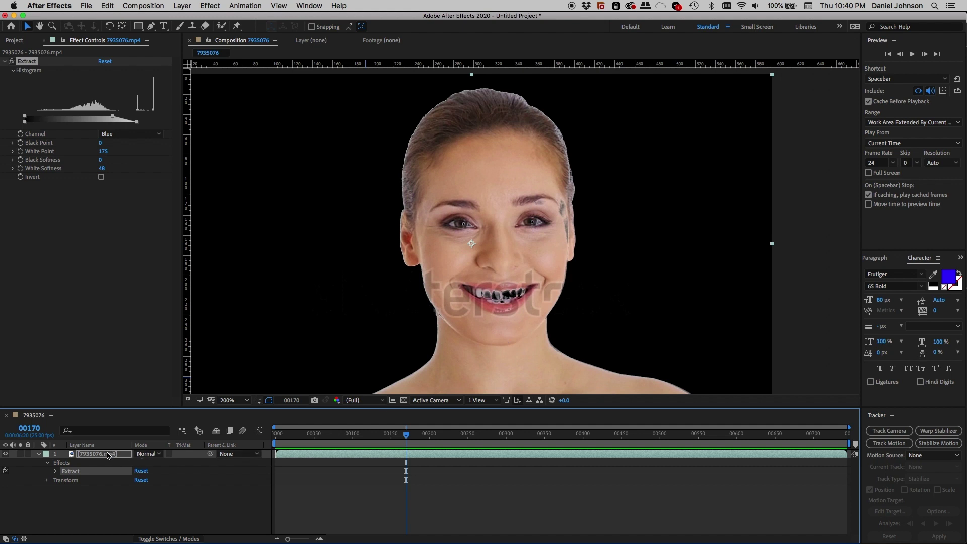
Step: Duplicate the keyed 7935076.mp4 layer and hide the lower copy
left_click(73, 454)
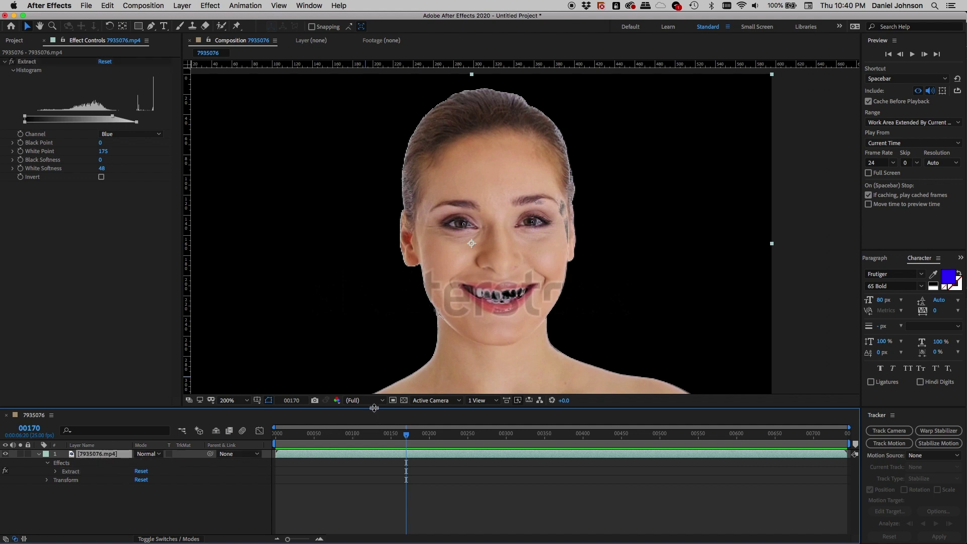
left_click_drag(374, 408, 372, 428)
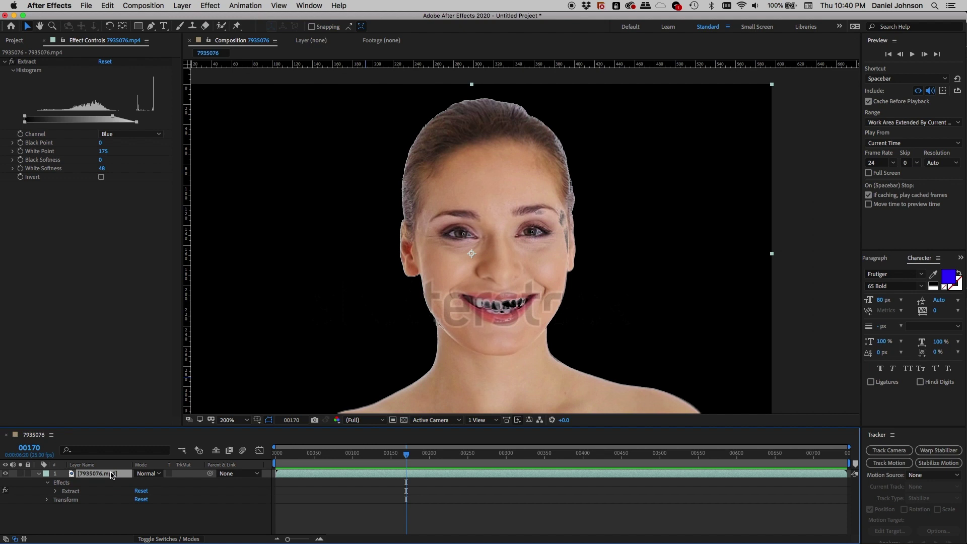
key("super+d")
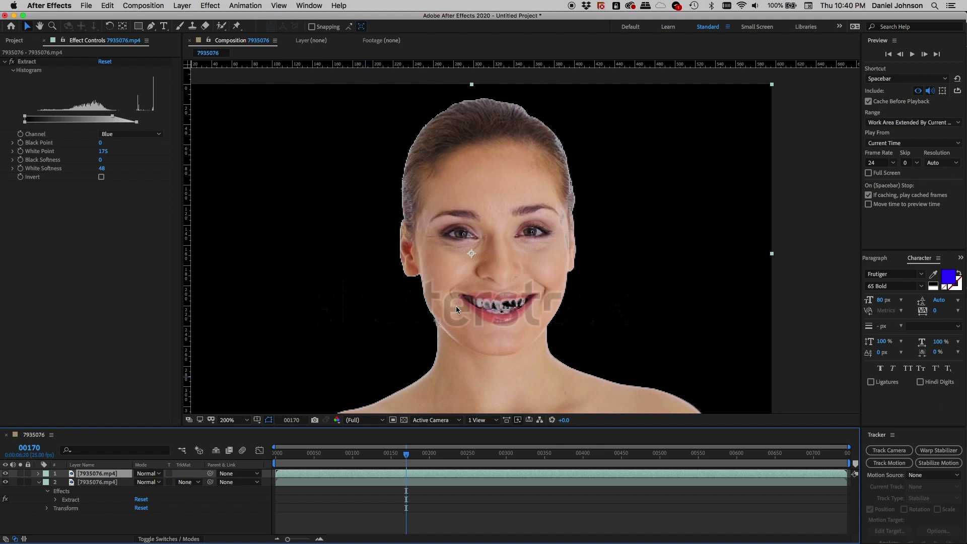
left_click(5, 482)
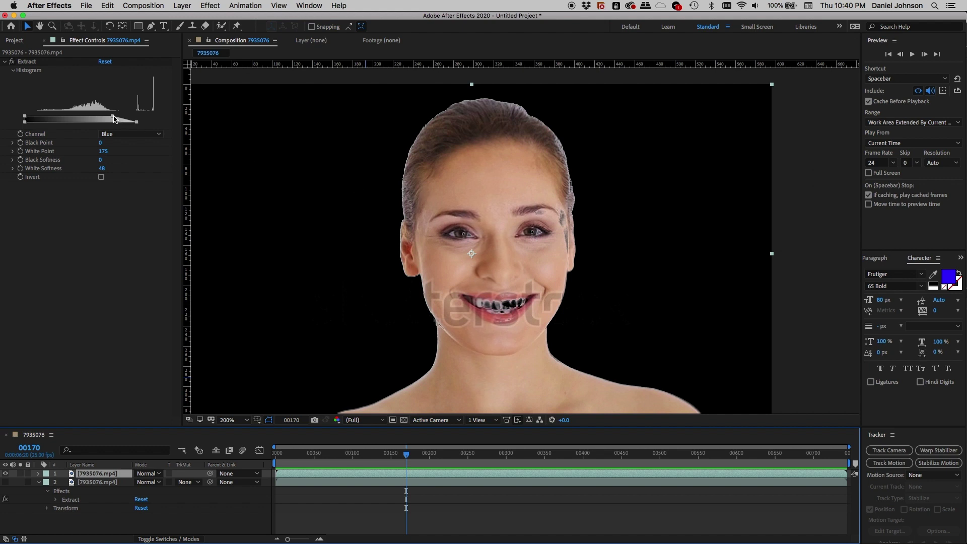
Step: Set Extract's White Point to 195 and White Softness to 37 on the upper 7935076.mp4 layer
left_click_drag(113, 119, 136, 126)
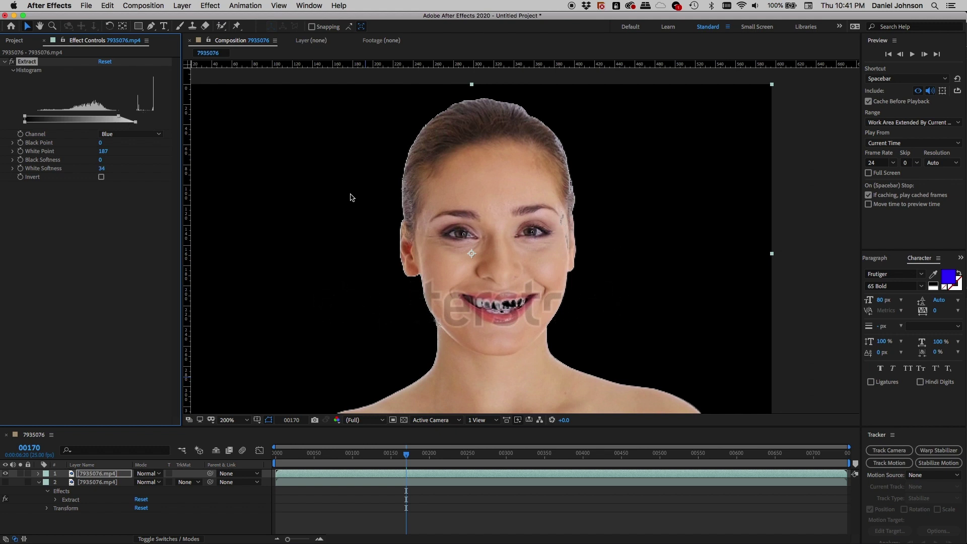
left_click(119, 117)
left_click_drag(119, 117, 142, 123)
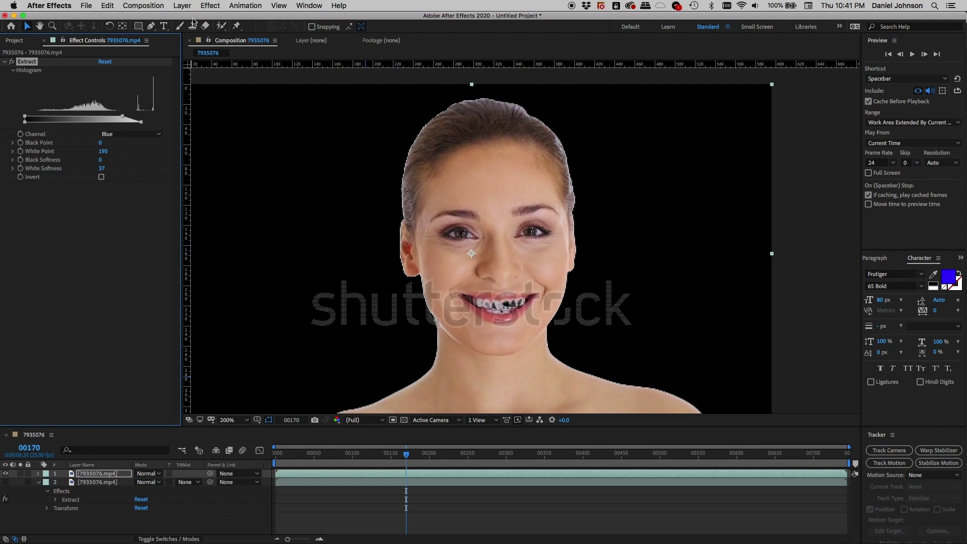
Step: Apply the Simple Choker effect to the upper 7935076.mp4 layer and set its Choke Matte to 2.30
left_click(208, 6)
mouse_move(213, 160)
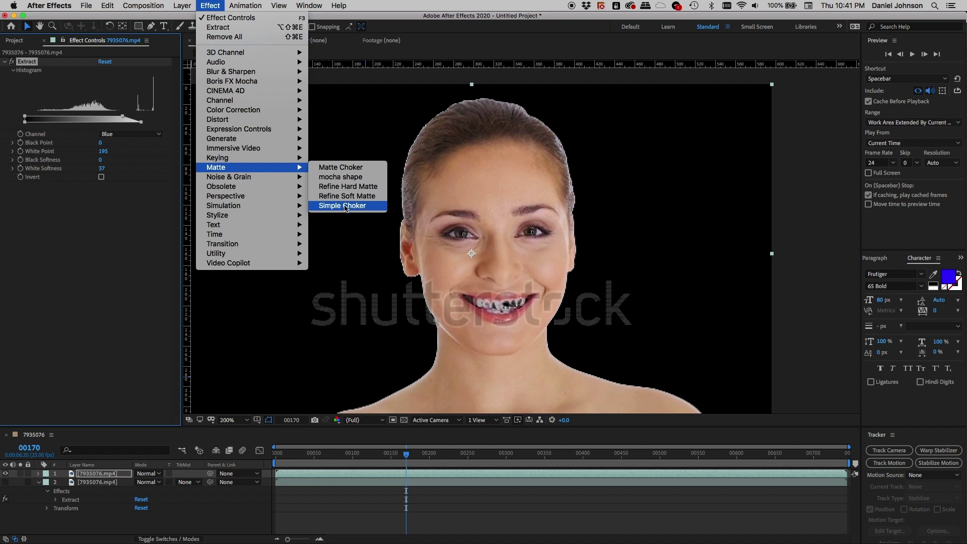
left_click(354, 207)
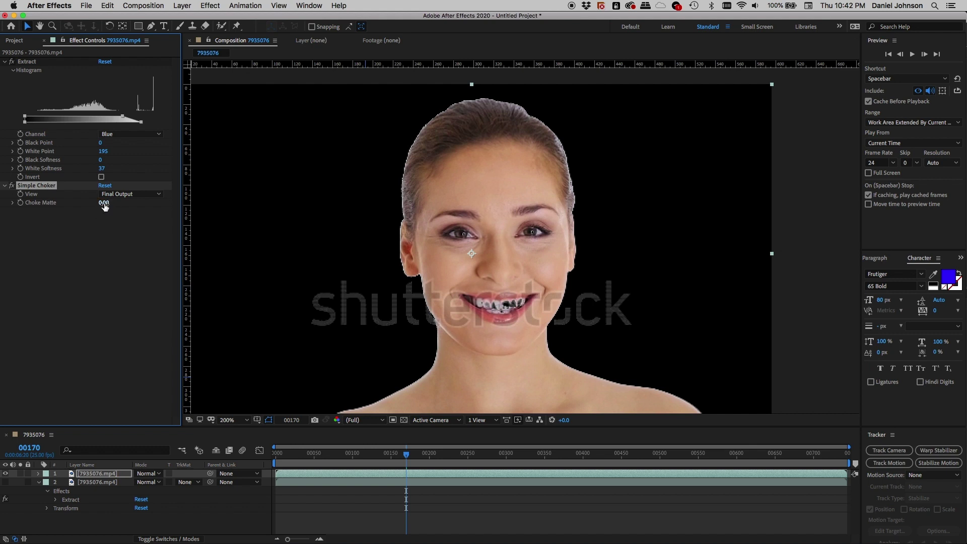
mouse_move(104, 206)
left_mouse_down()
mouse_move(95, 206)
mouse_move(112, 202)
left_mouse_up()
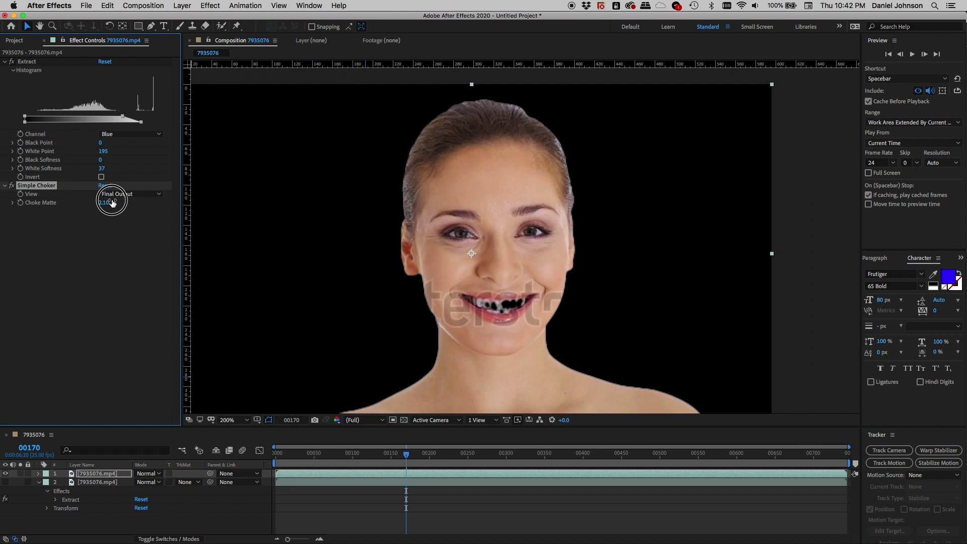
left_click_drag(112, 202, 93, 201)
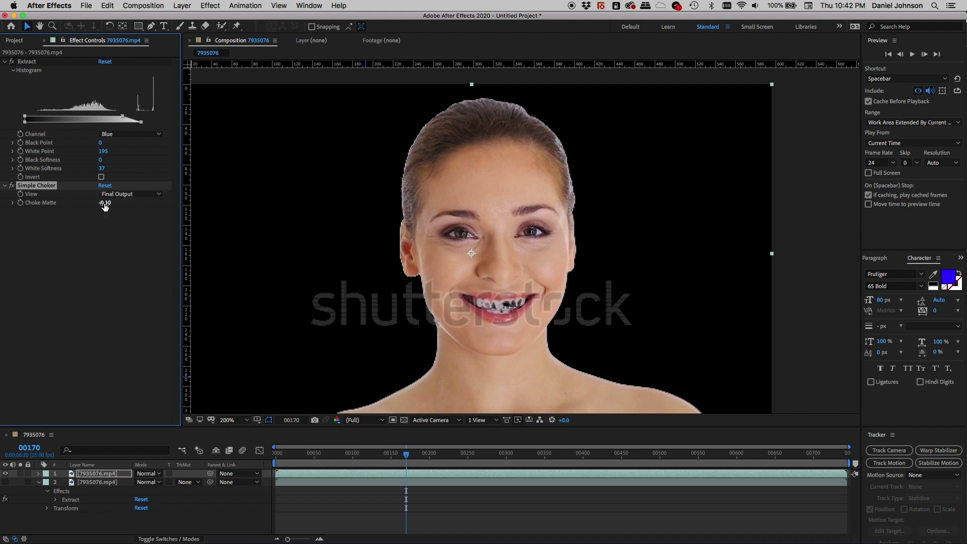
left_click_drag(104, 205, 116, 206)
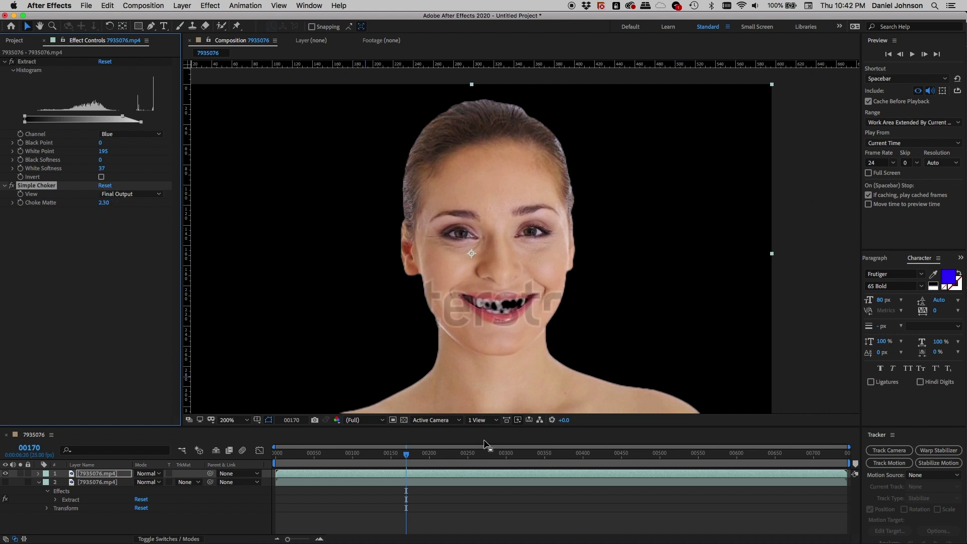
Step: Return to the first frame and make the lower 7935076.mp4 layer visible again
key("Home")
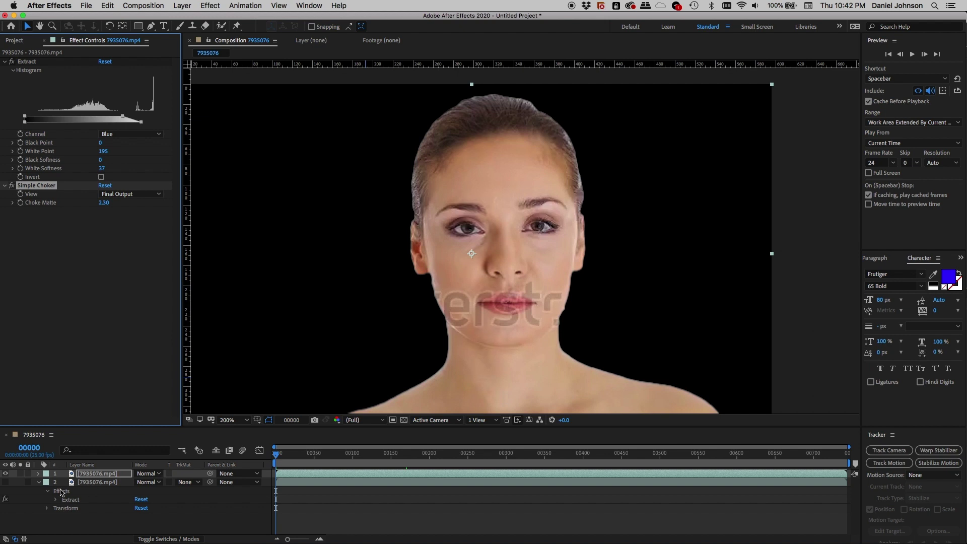
left_click(5, 482)
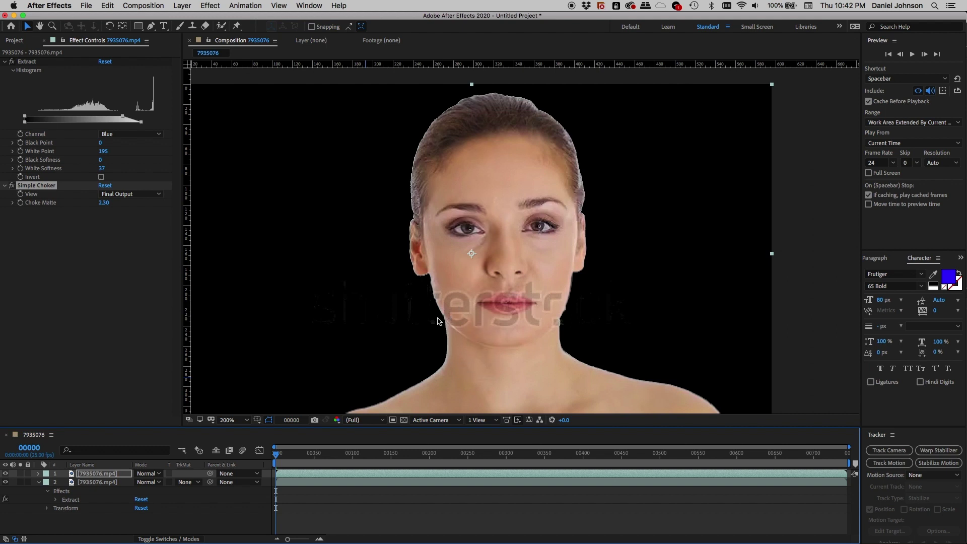
Step: Compare the key with and without each 7935076.mp4 layer by toggling the lower and upper layers' visibility
left_click(5, 482)
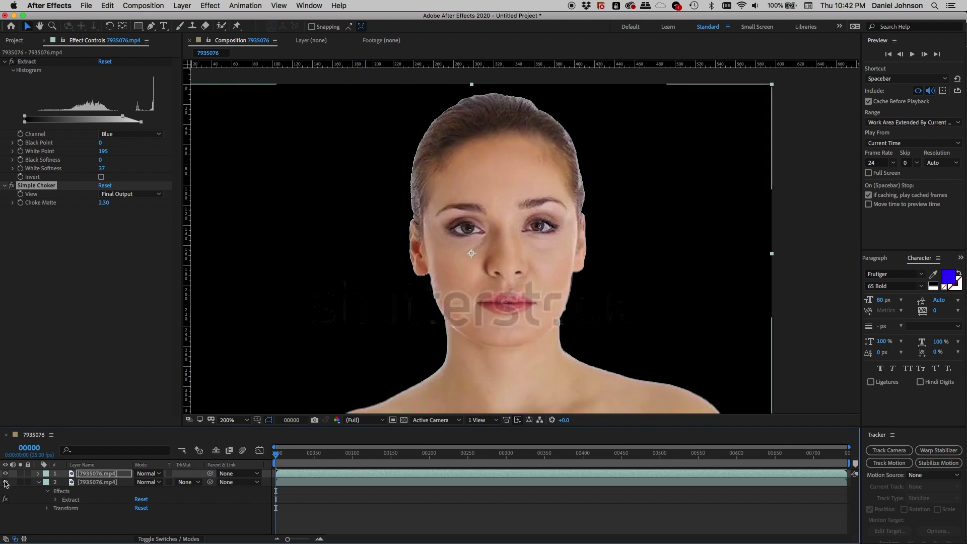
left_click(5, 483)
left_click(6, 482)
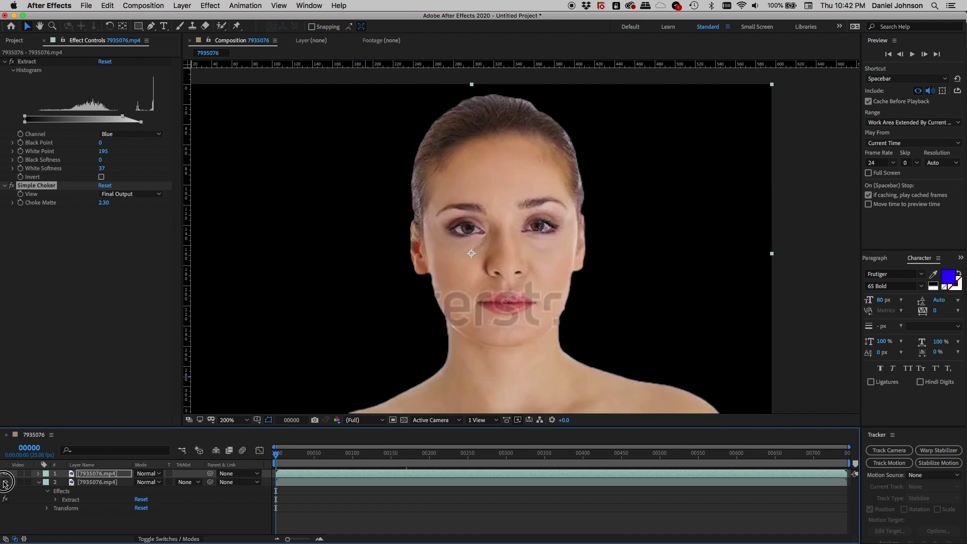
left_click(6, 483)
left_click(5, 483)
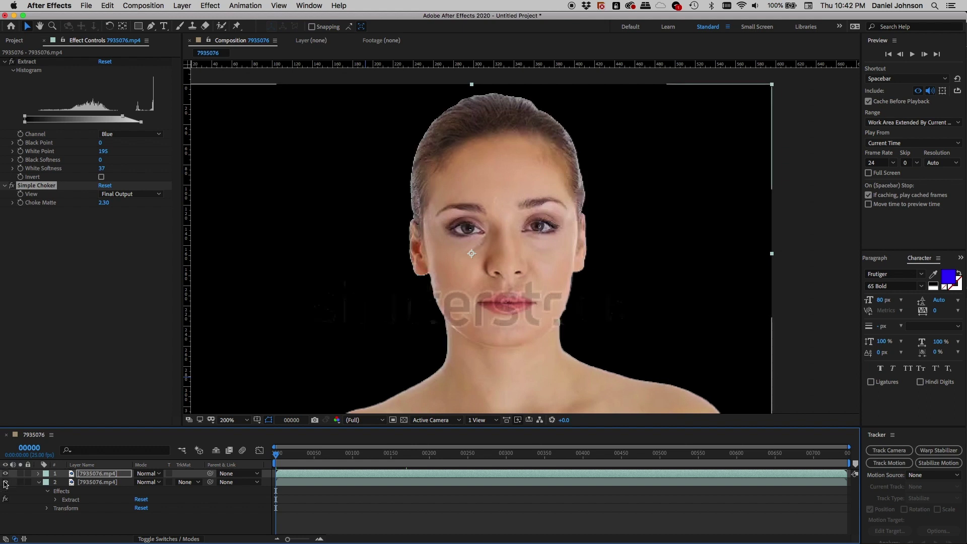
left_click(5, 482)
left_click(6, 482)
left_click(6, 473)
left_click(6, 474)
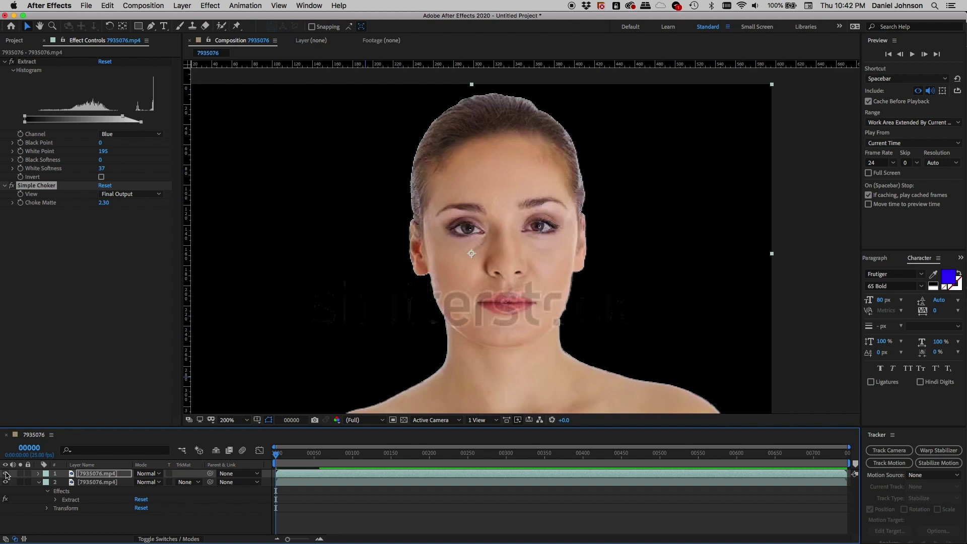
left_click(6, 474)
left_click(6, 474)
left_click(6, 474)
left_click(6, 474)
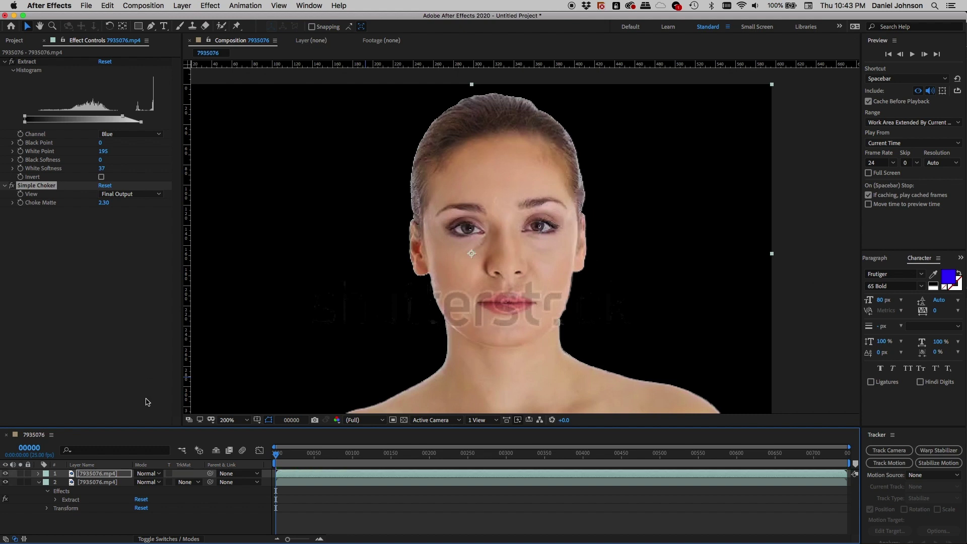
Step: Rename the lower 7935076.mp4 layer as mask
left_click(109, 482)
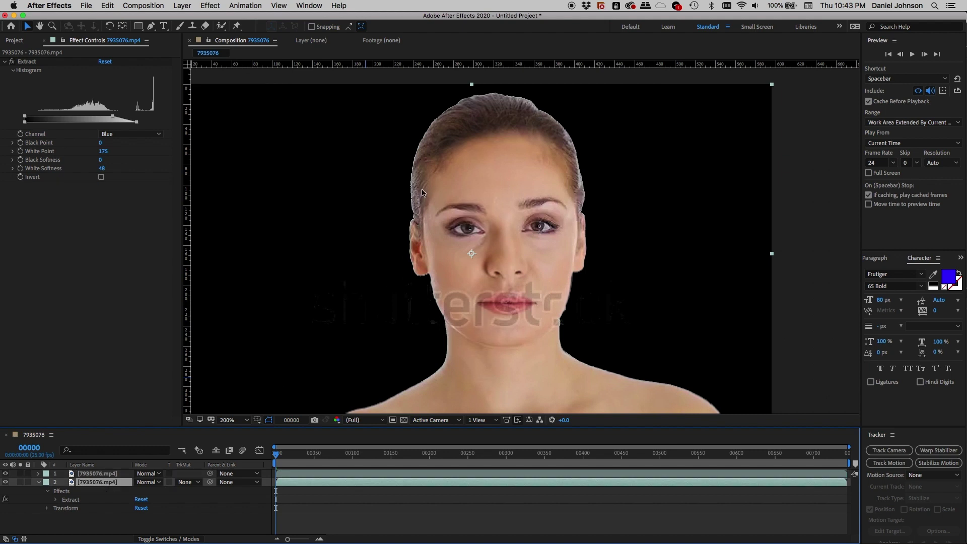
scroll(421, 189, "up", 2)
left_click_drag(359, 201, 624, 353)
left_click_drag(398, 147, 461, 267)
key("v")
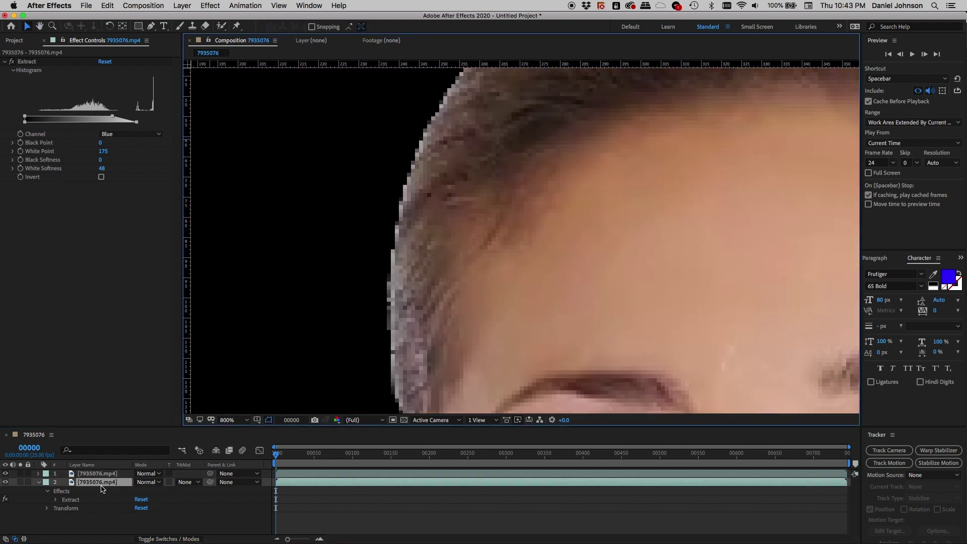
left_click(96, 483)
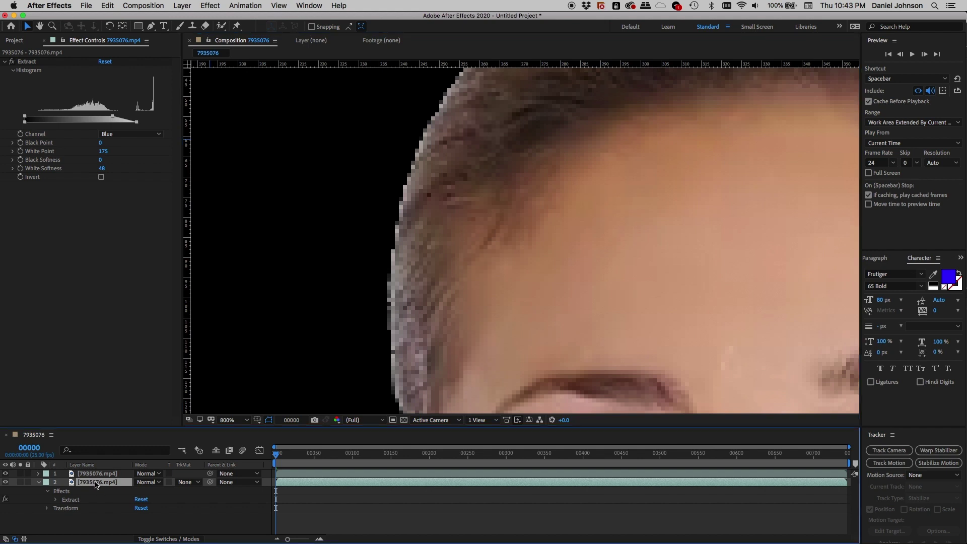
key("Return")
type("mask")
key("Return")
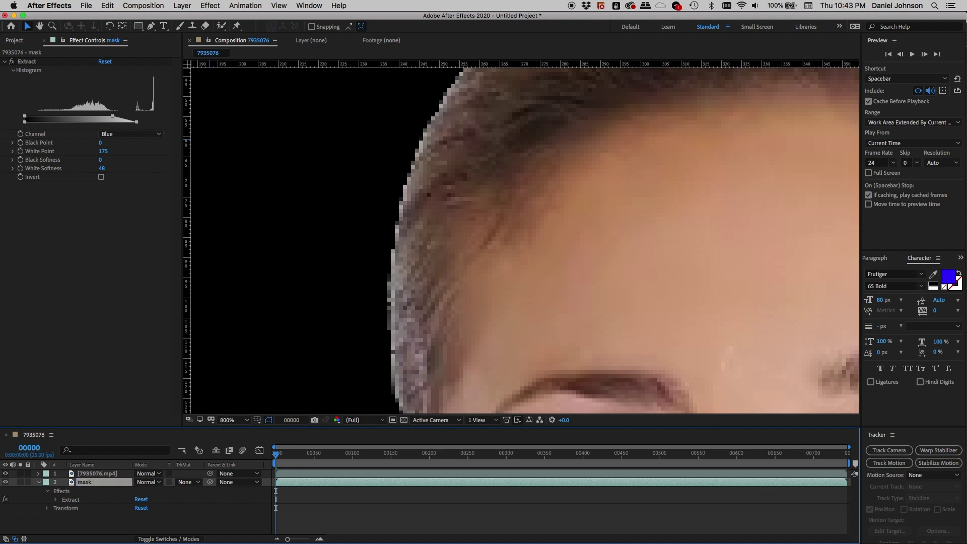
Step: Rename the upper 7935076.mp4 layer as core
left_click(99, 473)
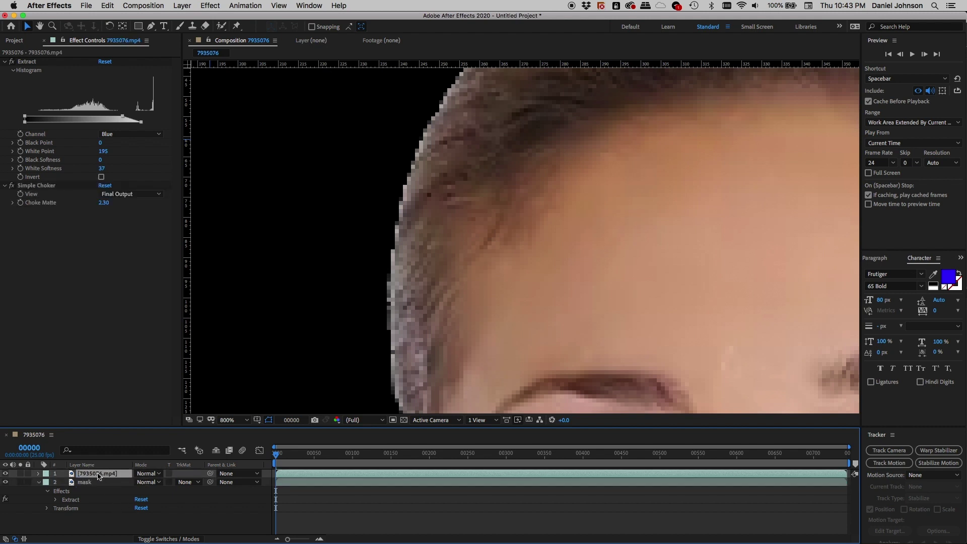
key("Return")
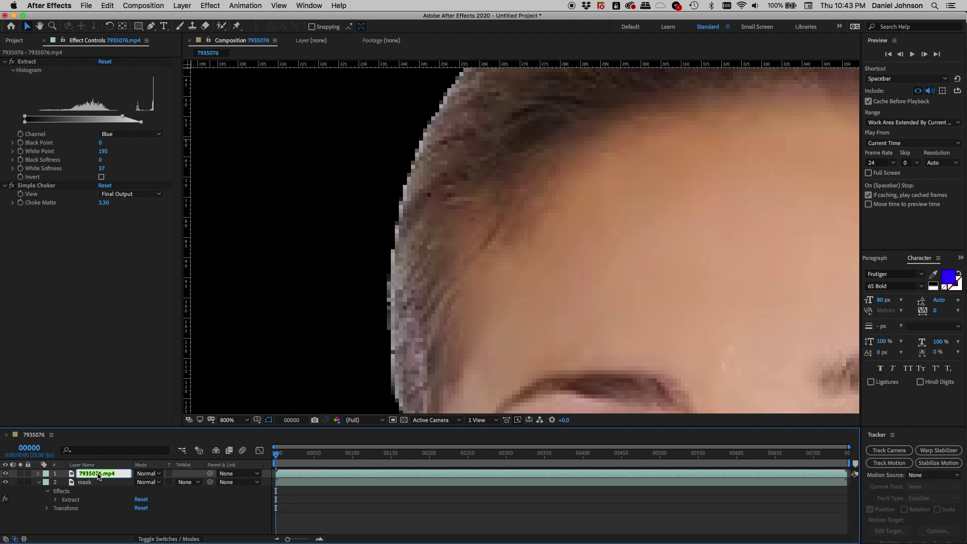
type("core")
key("Return")
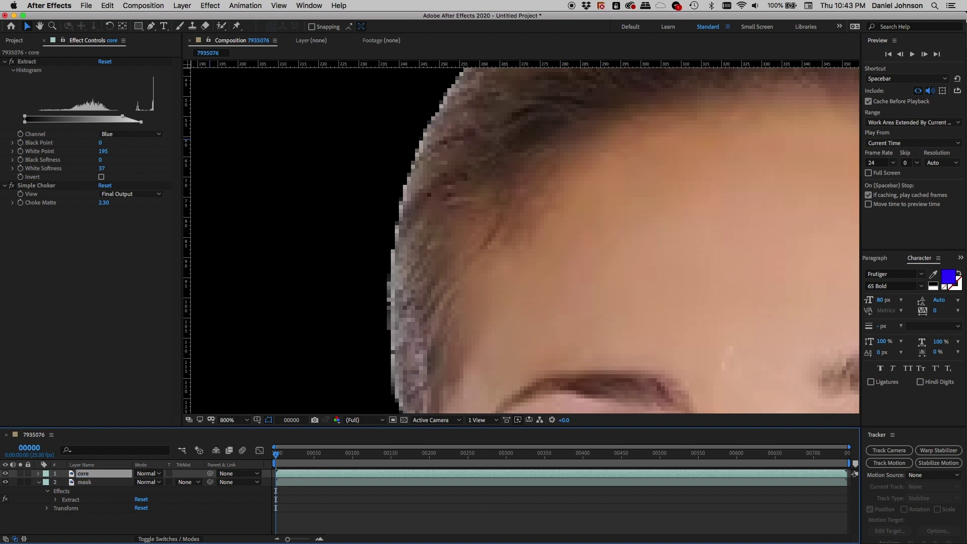
Step: Set Extract's White Point to 159 on the mask layer, checking the hair edge and the whole head
left_click(84, 482)
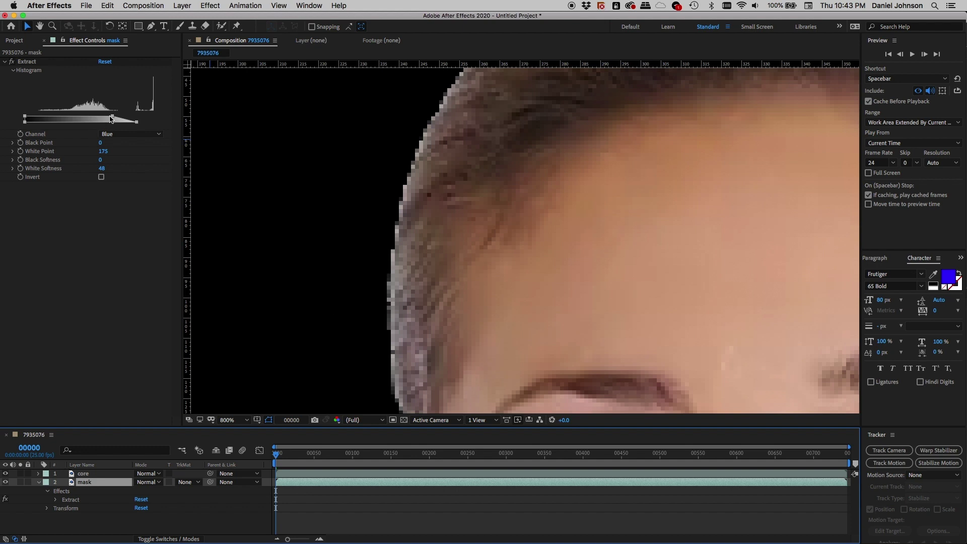
left_click_drag(112, 119, 105, 119)
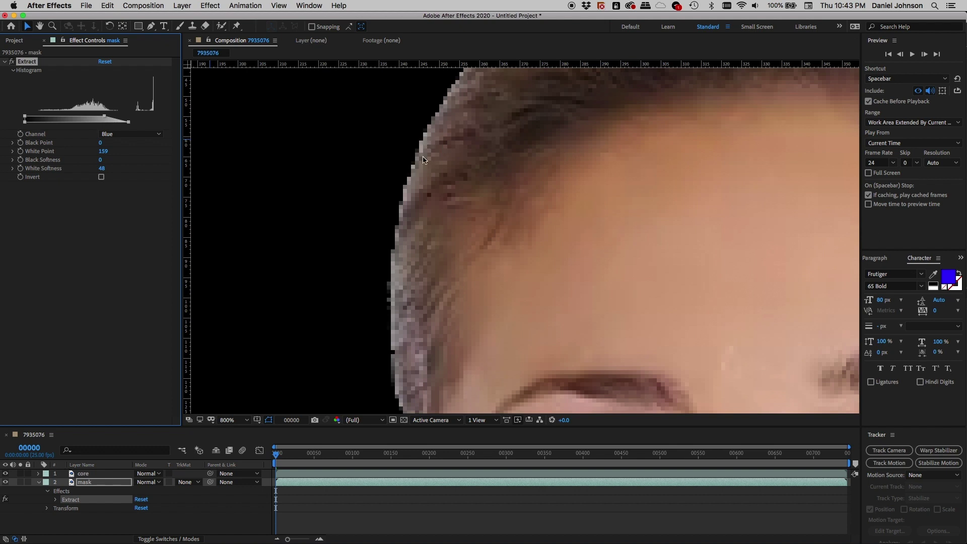
key("comma")
key("comma")
key("comma")
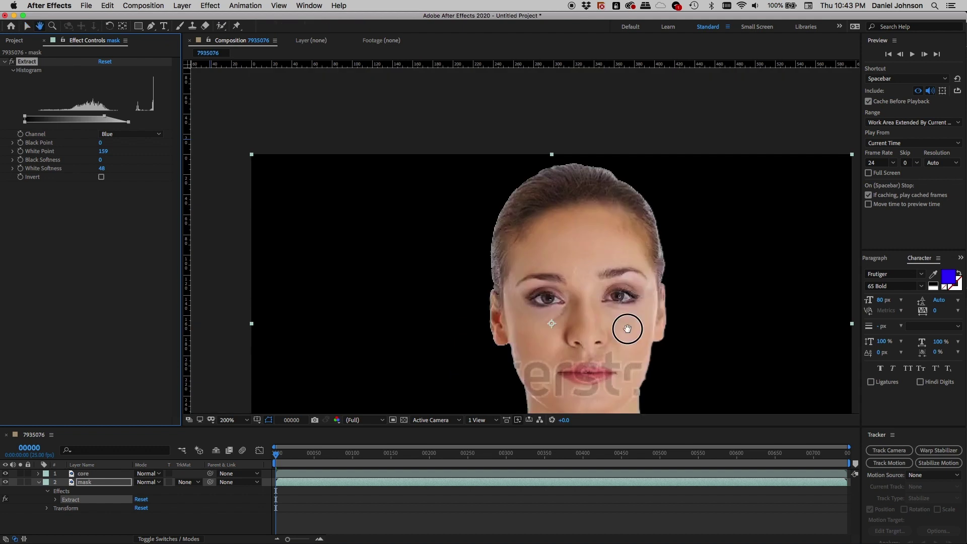
left_click_drag(626, 328, 574, 259)
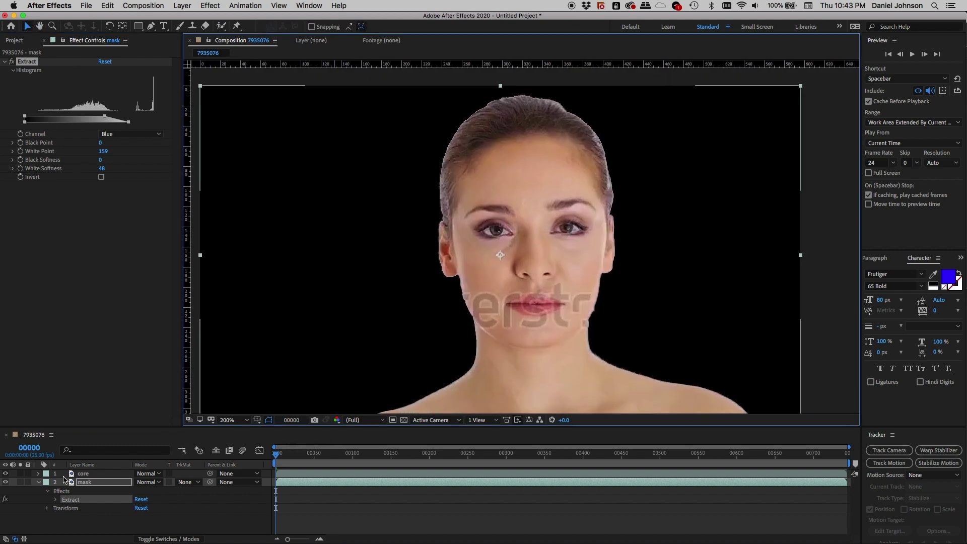
Step: Go to frame 47 and inspect the alpha mattes of the core and mask layers one at a time
left_click(96, 474)
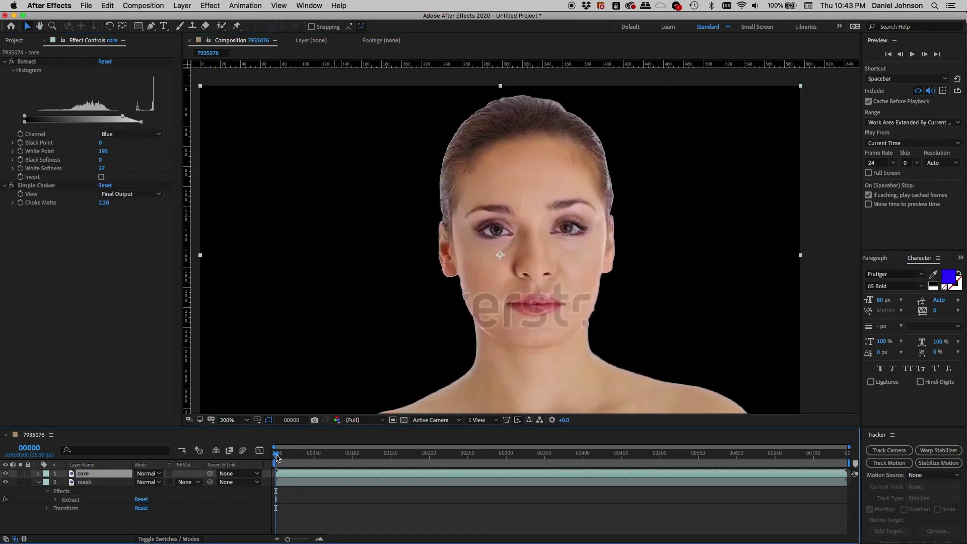
left_click_drag(277, 456, 311, 456)
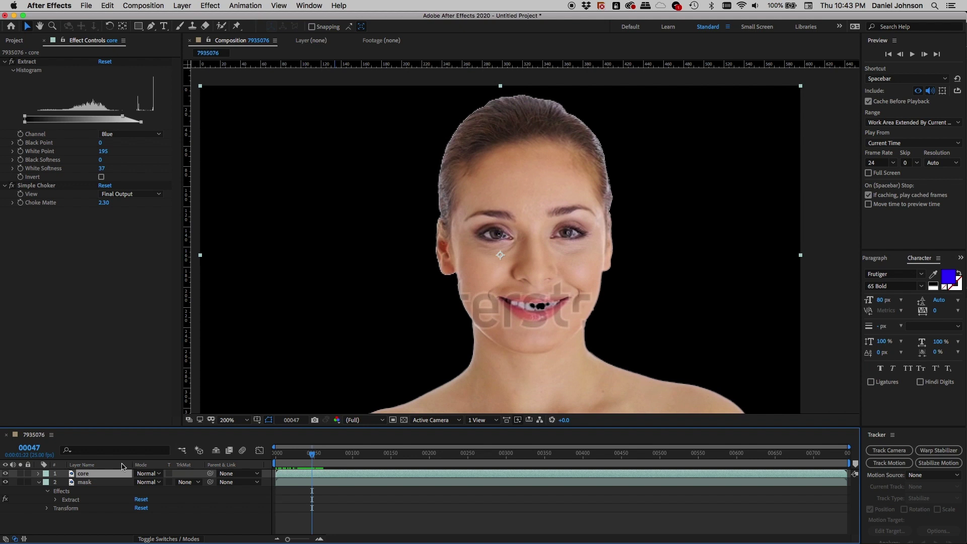
left_click(6, 481)
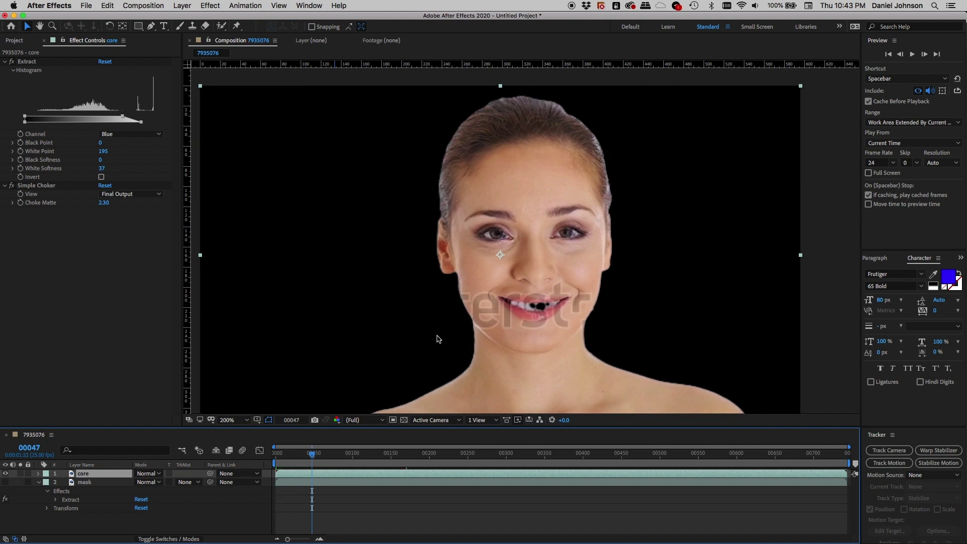
key("alt+4")
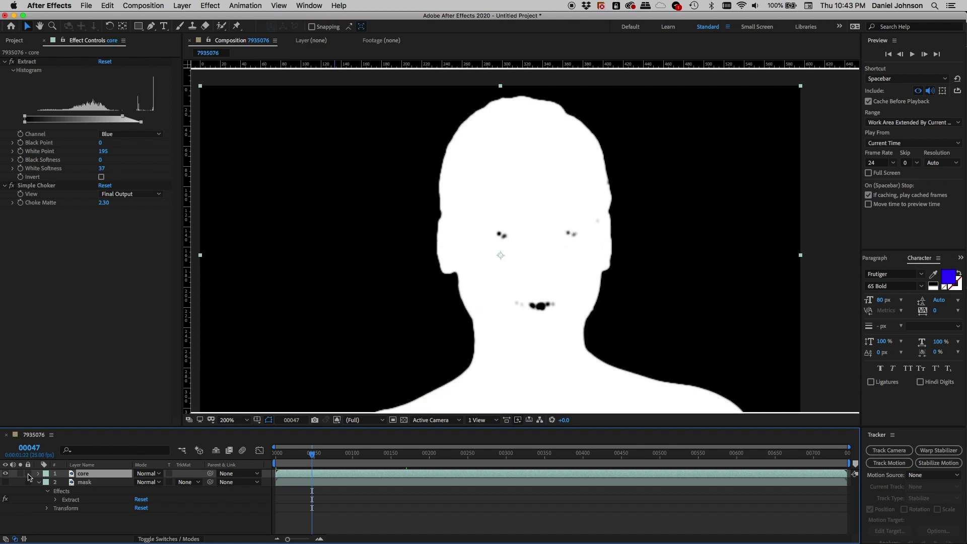
left_click(5, 473)
left_click(6, 481)
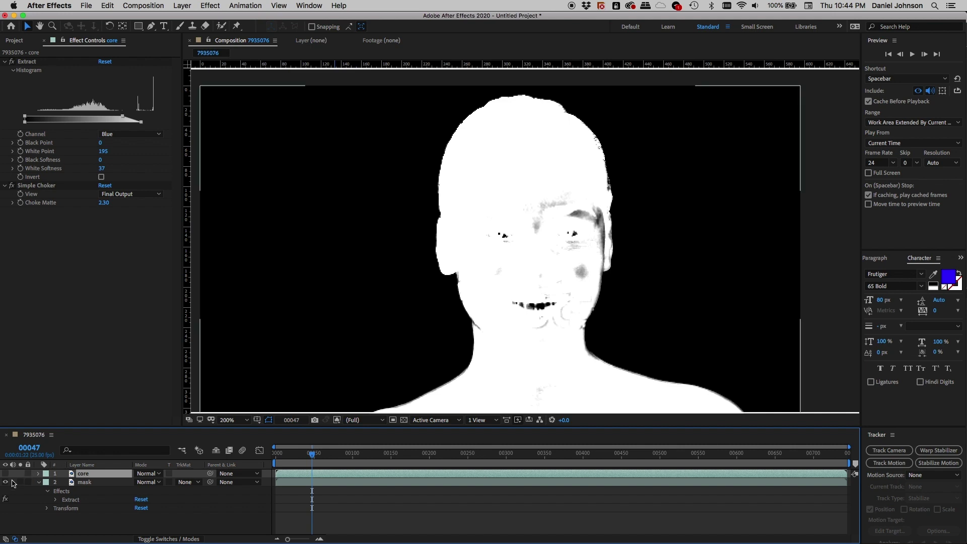
left_click(5, 481)
left_click(5, 474)
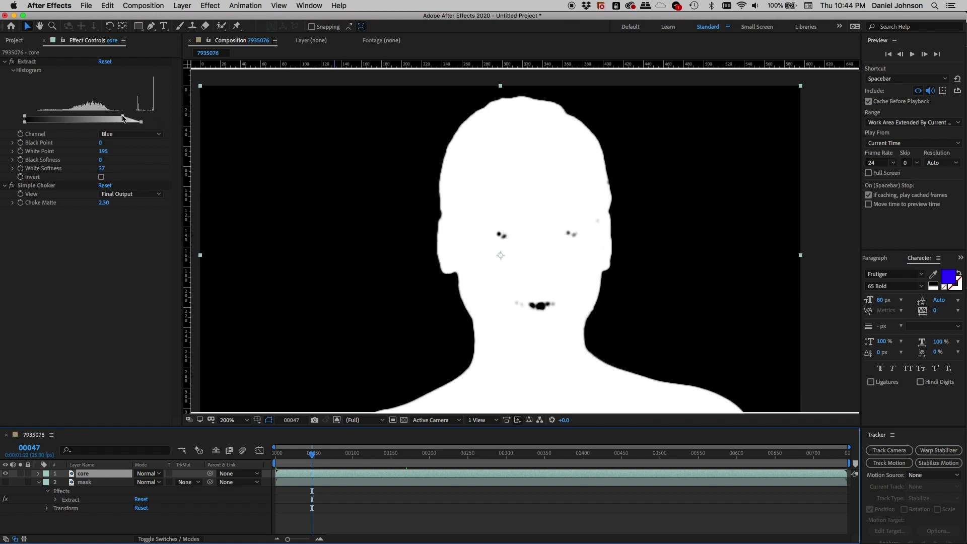
Step: Raise Extract's White Point to 209 on the core layer, judging it in the alpha view, and return to the colour view
left_click_drag(123, 119, 128, 120)
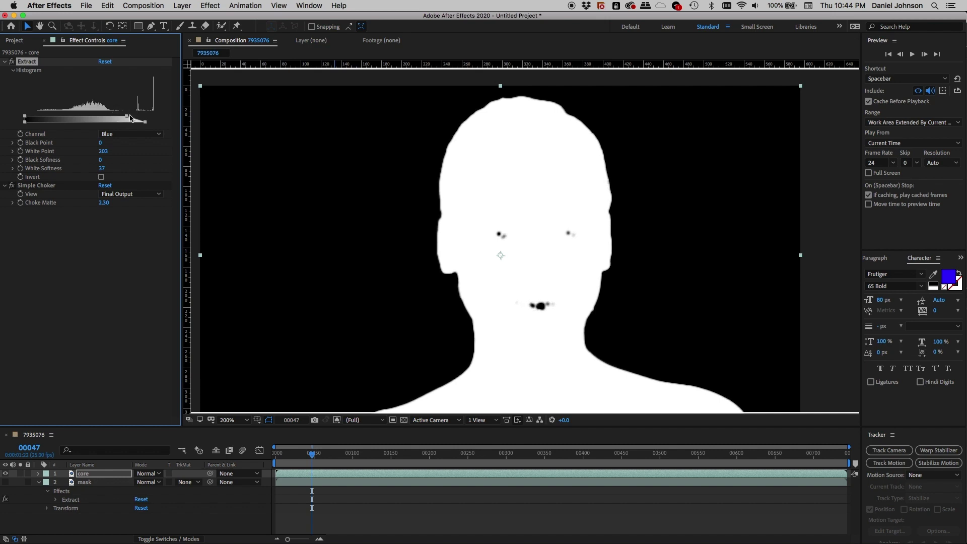
left_click(128, 118)
left_click_drag(127, 119, 129, 118)
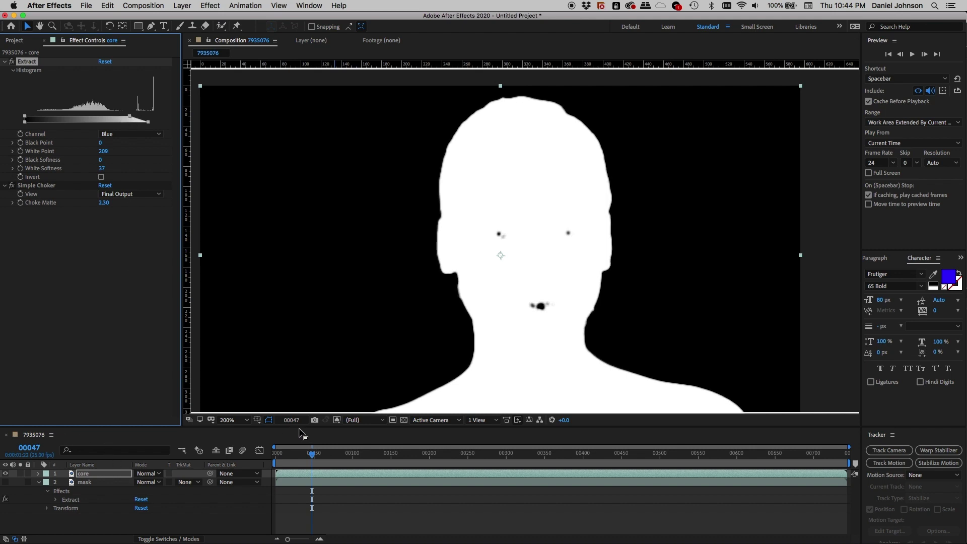
key("alt+4")
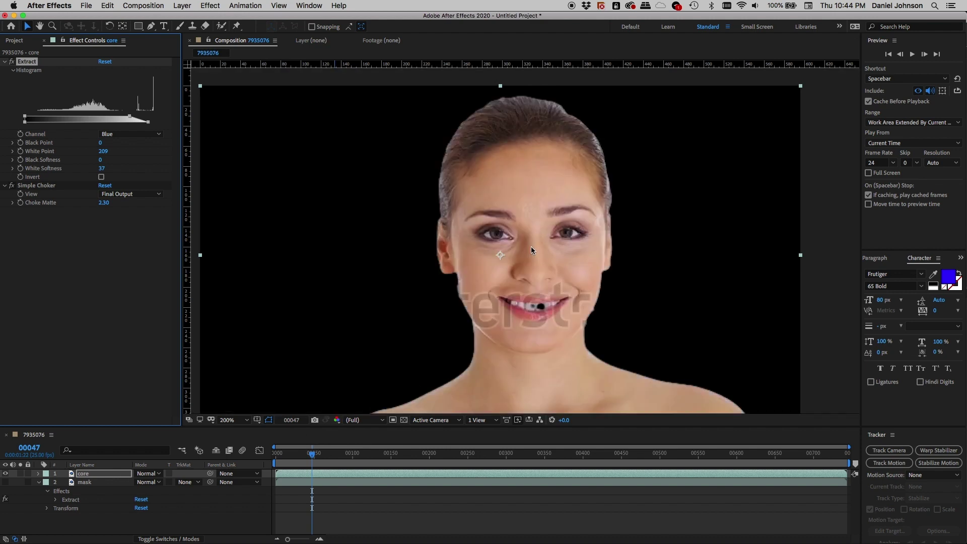
Step: Make the mask layer visible again and compare the composite with the core layer switched on and off
left_click(5, 482)
left_click(6, 474)
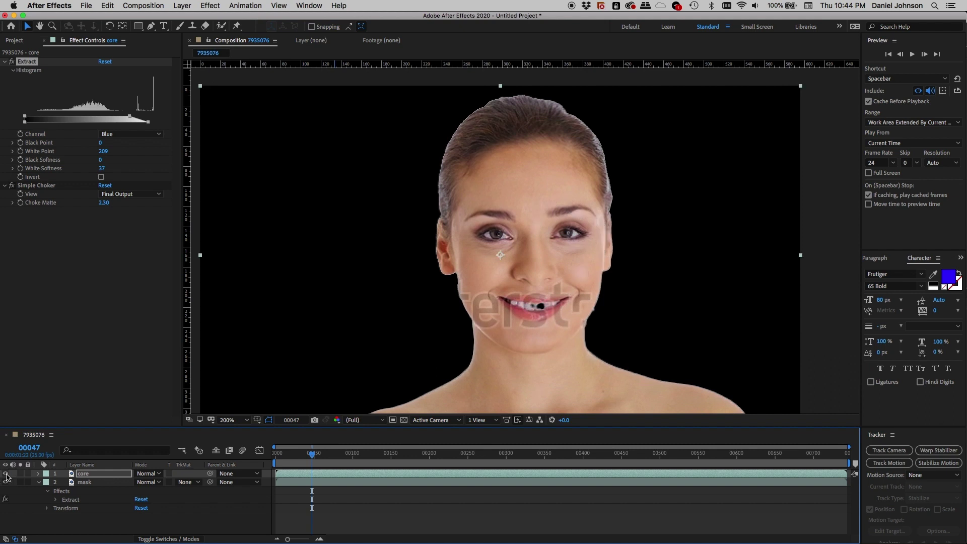
left_click(6, 474)
left_click(6, 474)
left_click(6, 473)
left_click(6, 474)
left_click(6, 473)
left_click(7, 474)
Step: Play back the combined key from frame 47, stop it, and return to the first frame
key("space")
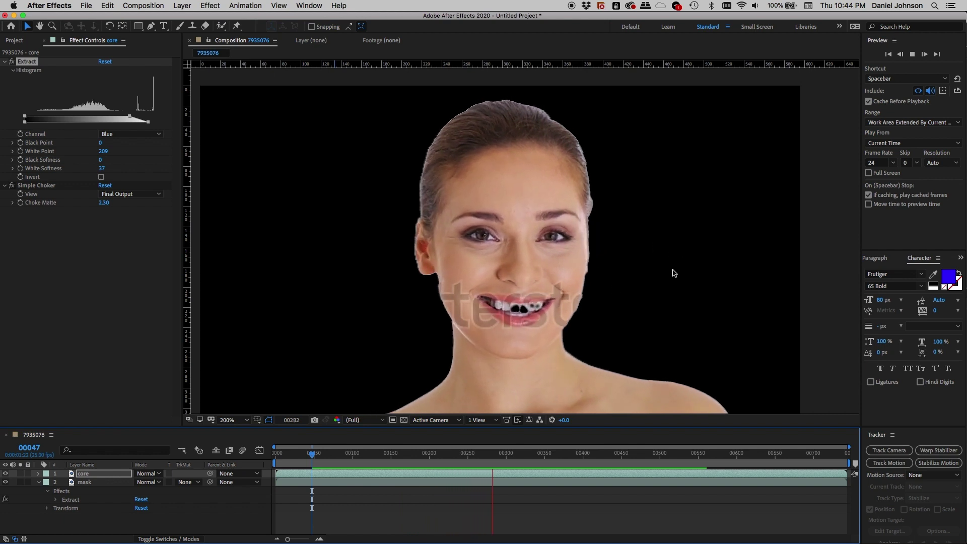
key("space")
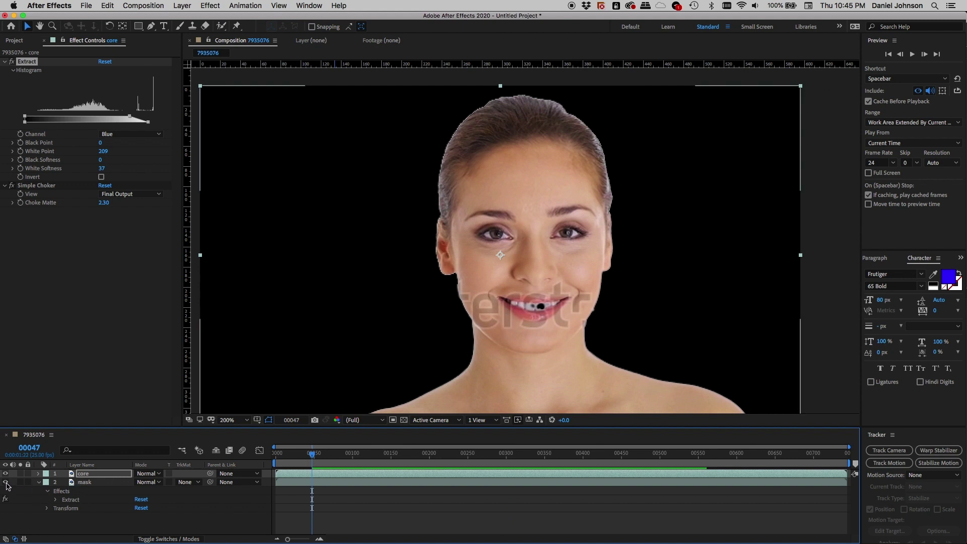
key("Home")
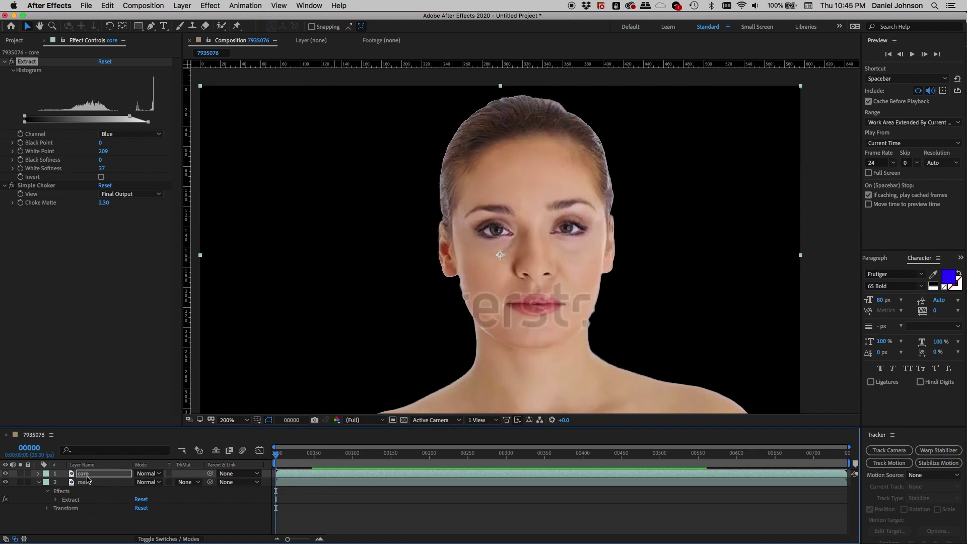
Step: Duplicate the core layer at frame 47 and rename the new copy articulated mask
left_click(117, 476)
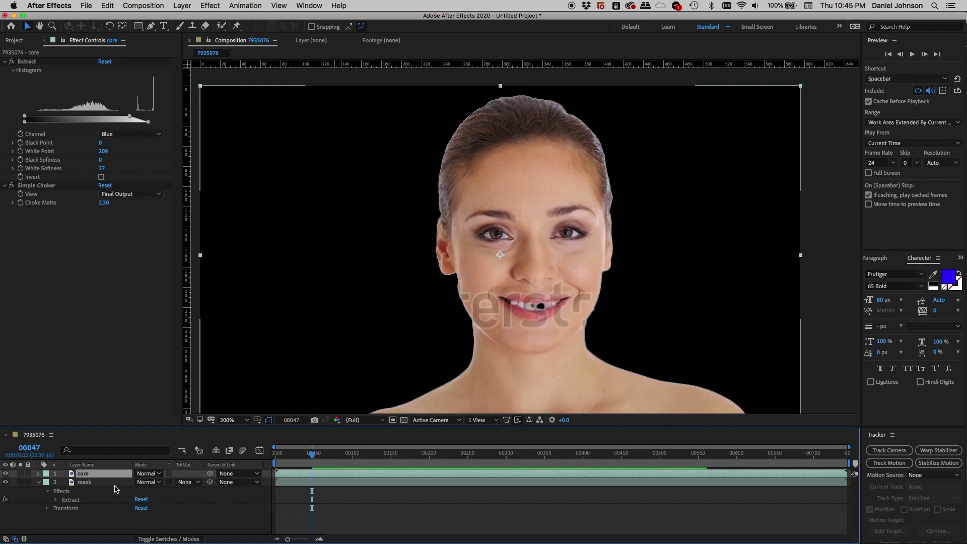
key("super+d")
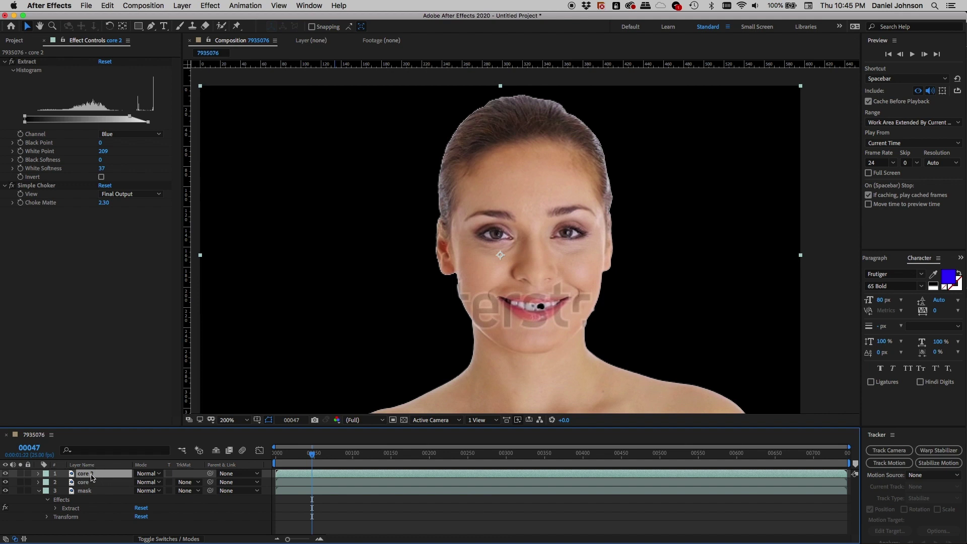
key("Return")
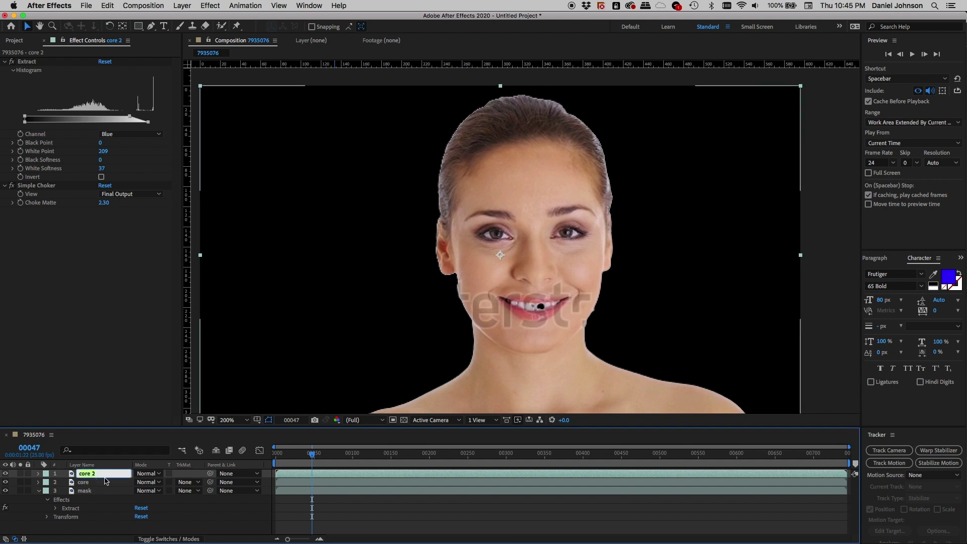
type("ma")
type("ulated")
type(" mask")
key("Return")
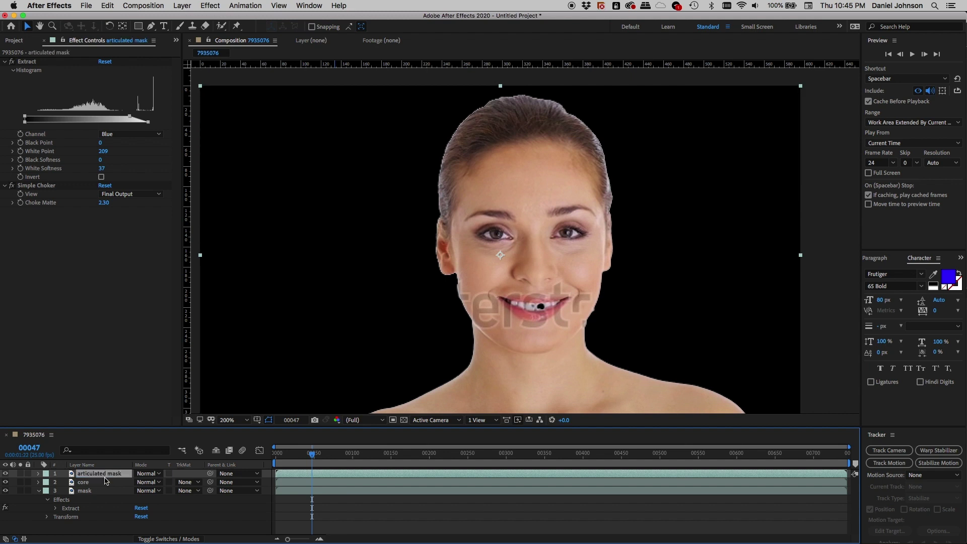
Step: Rename the mask layer to matte
left_click(86, 492)
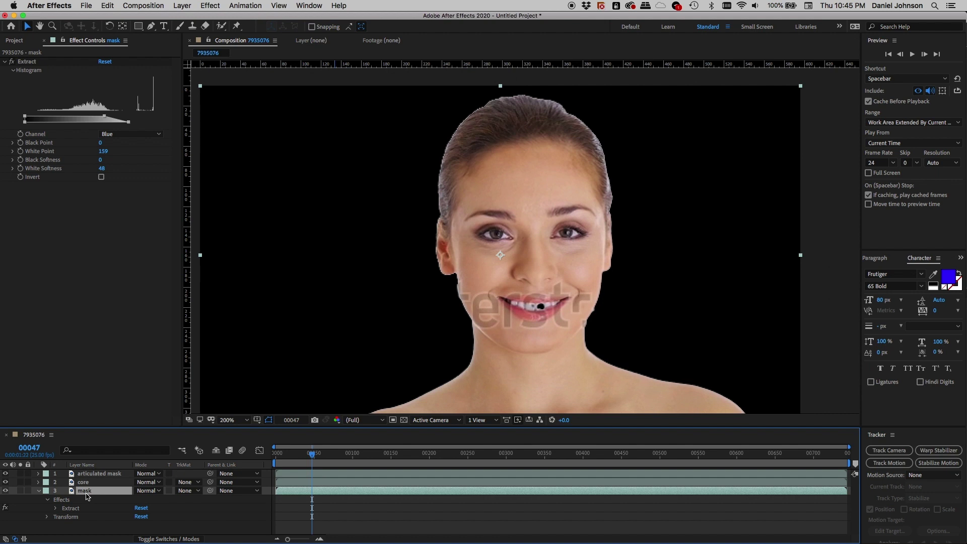
key("Return")
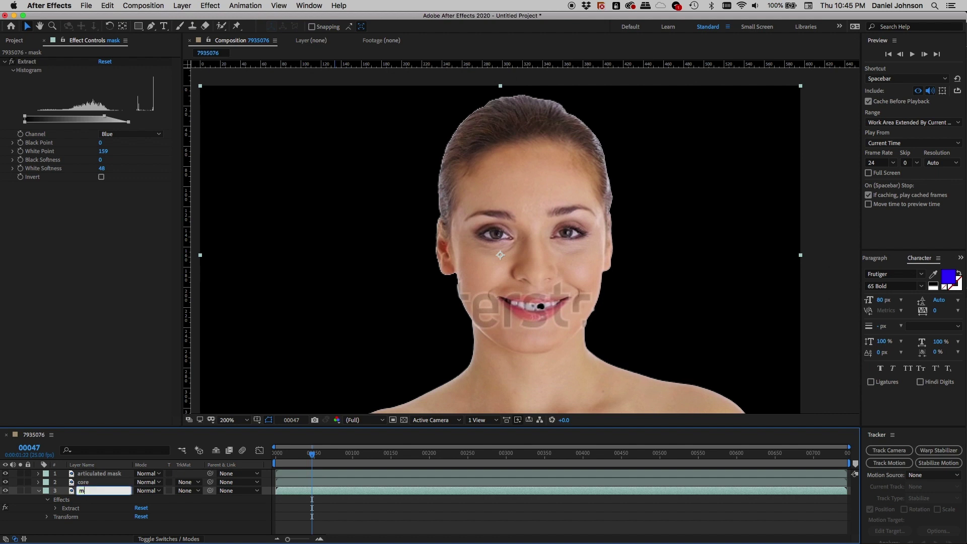
key("Return")
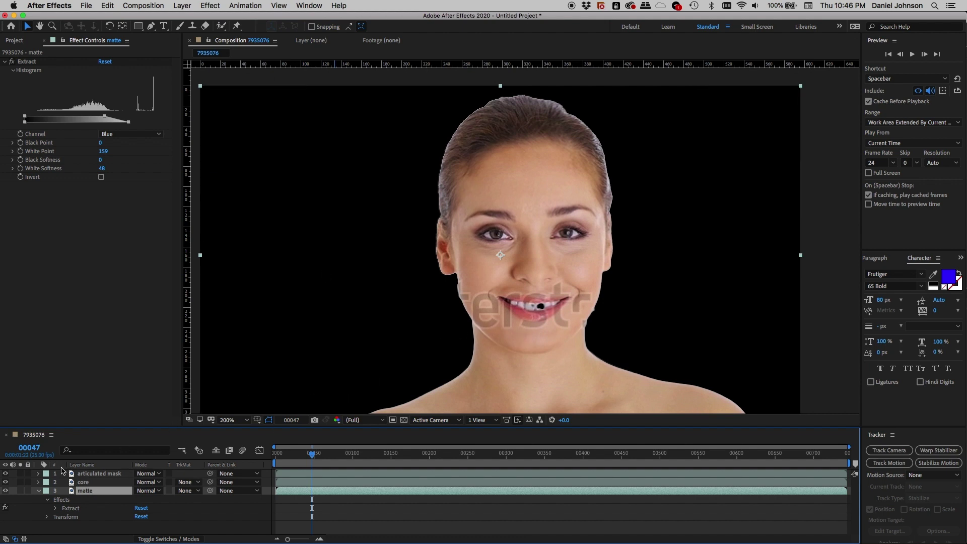
Step: Collapse the Extract effect on the articulated mask layer and turn the effect off
left_click(112, 475)
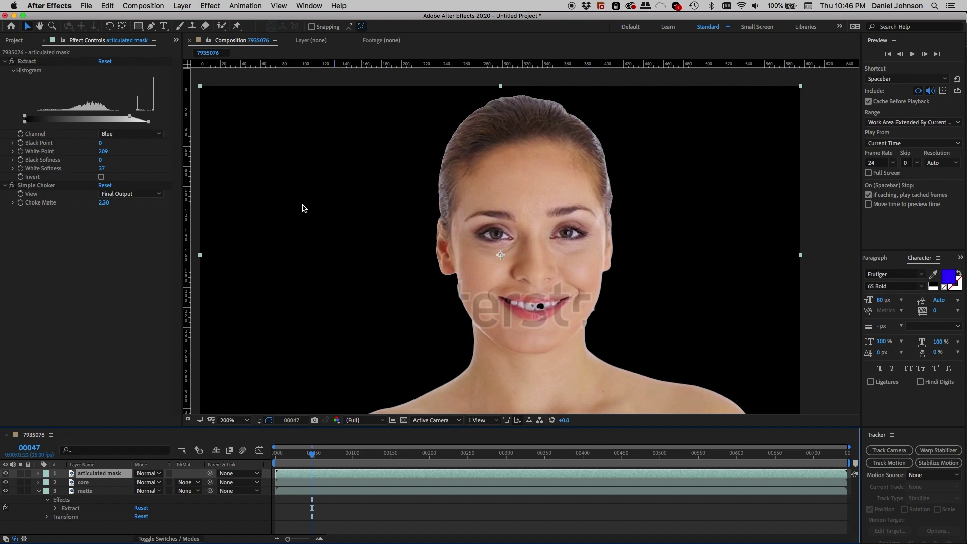
left_click(6, 62)
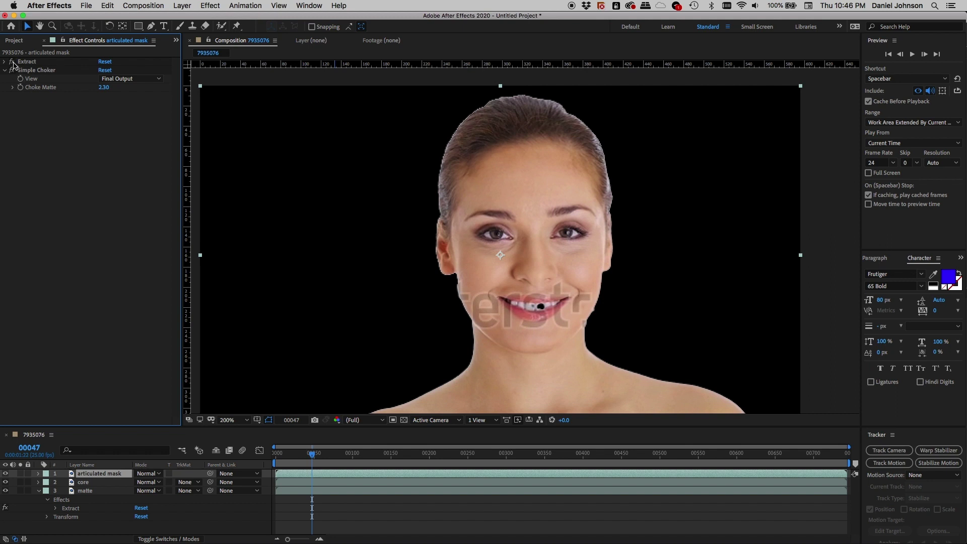
left_click(13, 62)
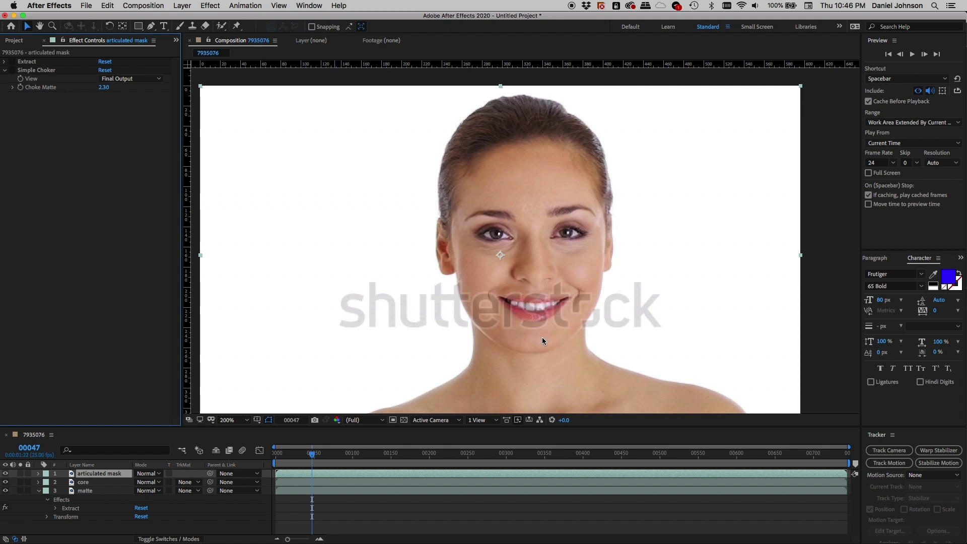
Step: Draw a closed straight-edged Pen mask on the articulated mask layer at frame 47, running inside the face from the eyebrows around the chin
left_click(307, 475)
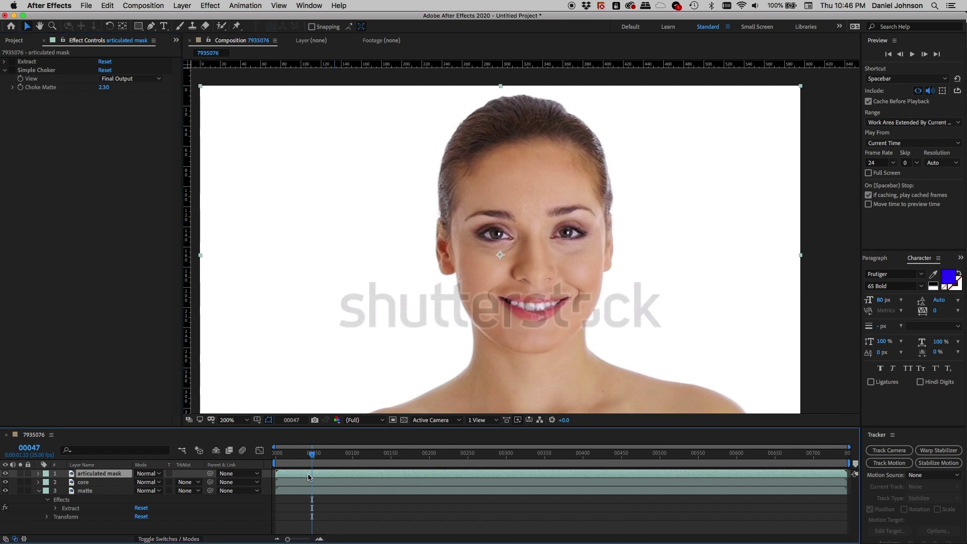
left_click(151, 26)
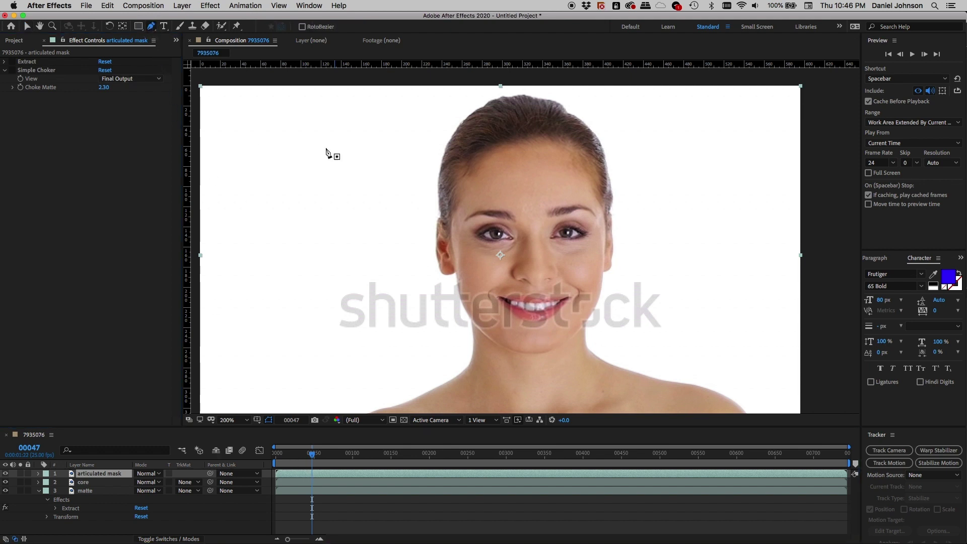
left_click(464, 229)
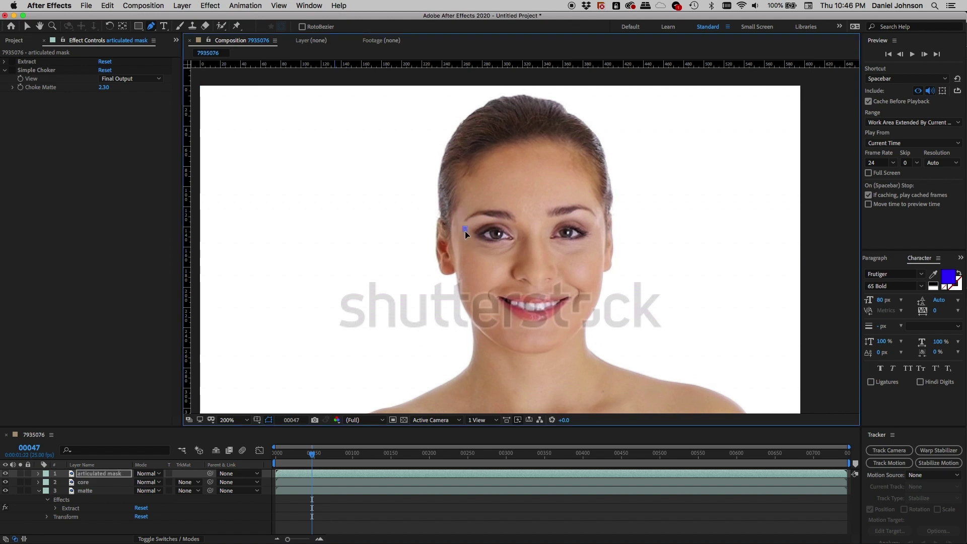
left_click(473, 287)
left_click(490, 325)
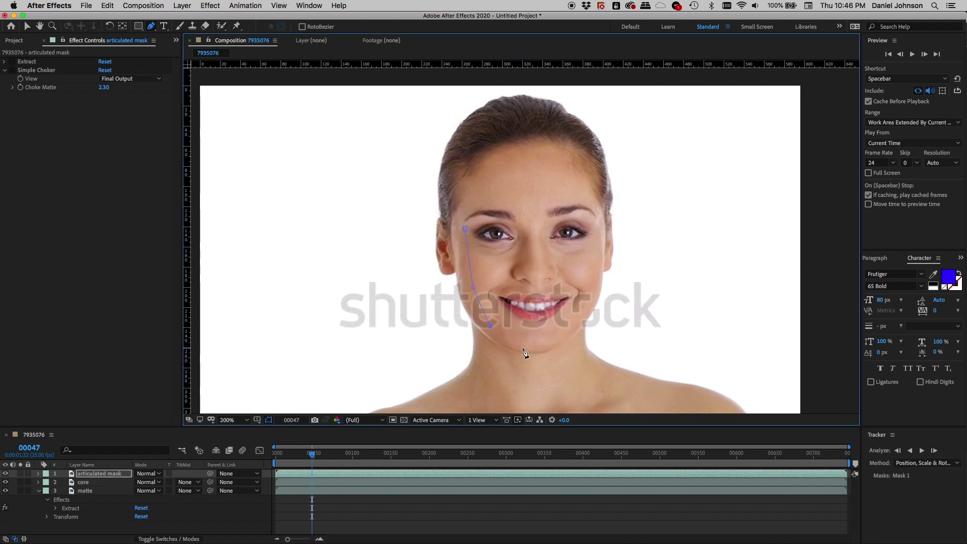
left_click(529, 344)
left_click(566, 330)
left_click(594, 288)
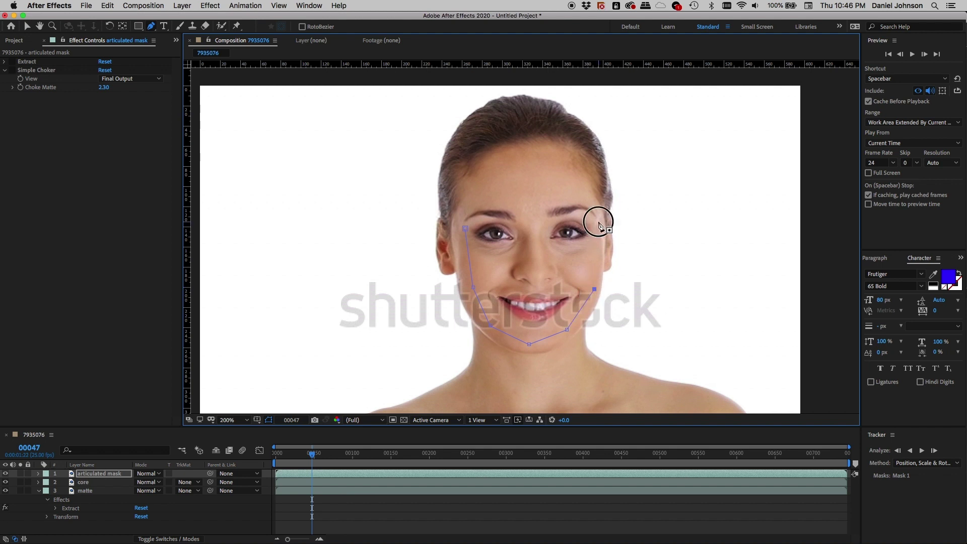
left_click(598, 222)
left_click(590, 201)
left_click(544, 209)
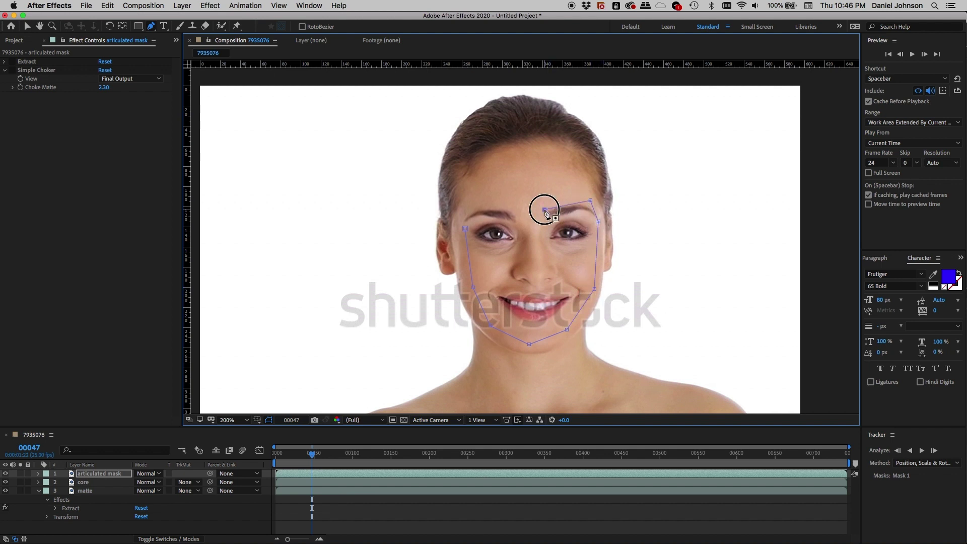
left_click(491, 203)
left_click(468, 202)
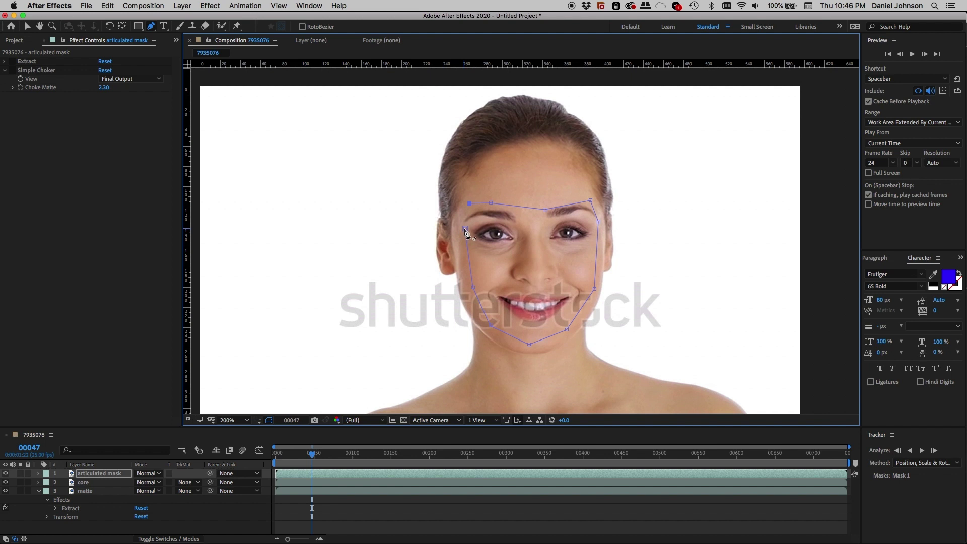
left_click(464, 228)
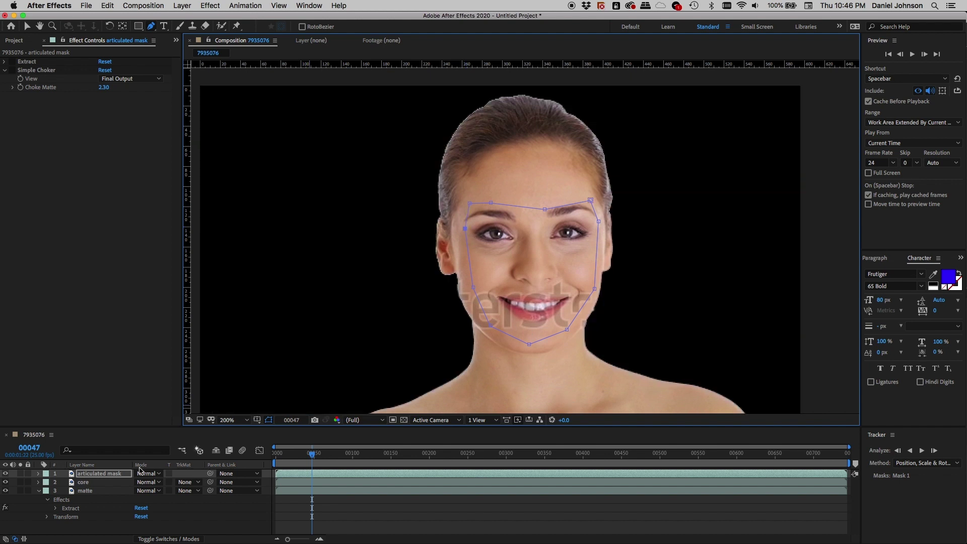
Step: Check the masked face with the core and matte layers hidden, show them again, and scrub to frame 222 and back to the first frame
left_click(6, 491)
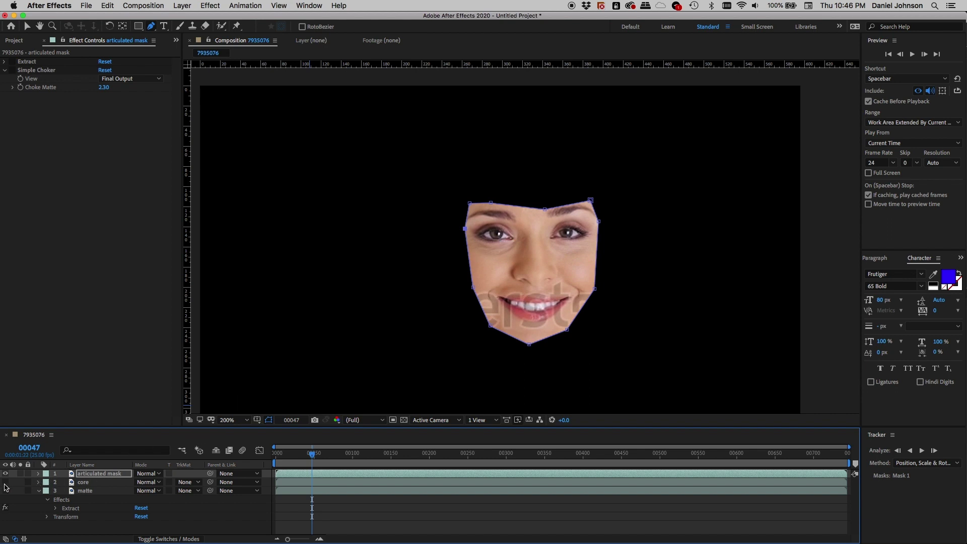
left_click_drag(5, 482, 6, 491)
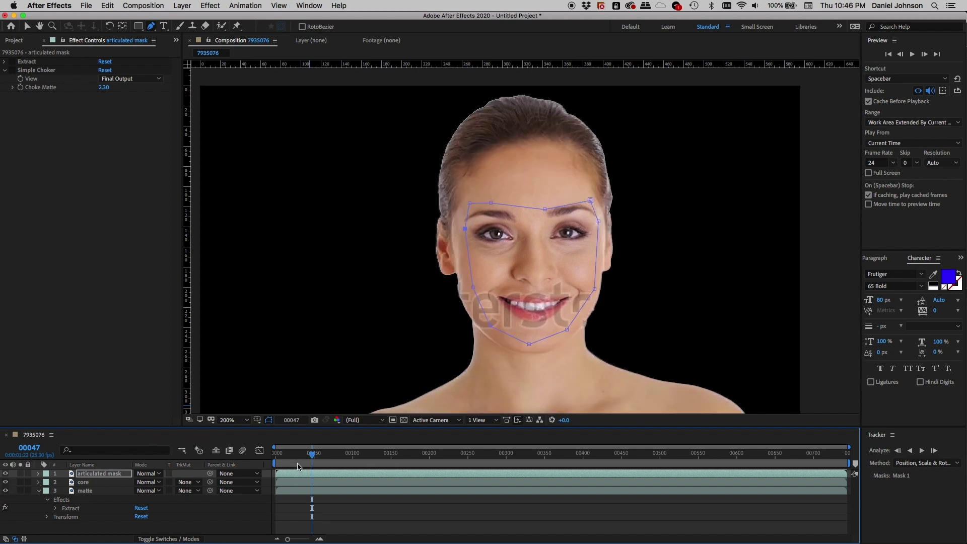
left_click_drag(312, 453, 446, 463)
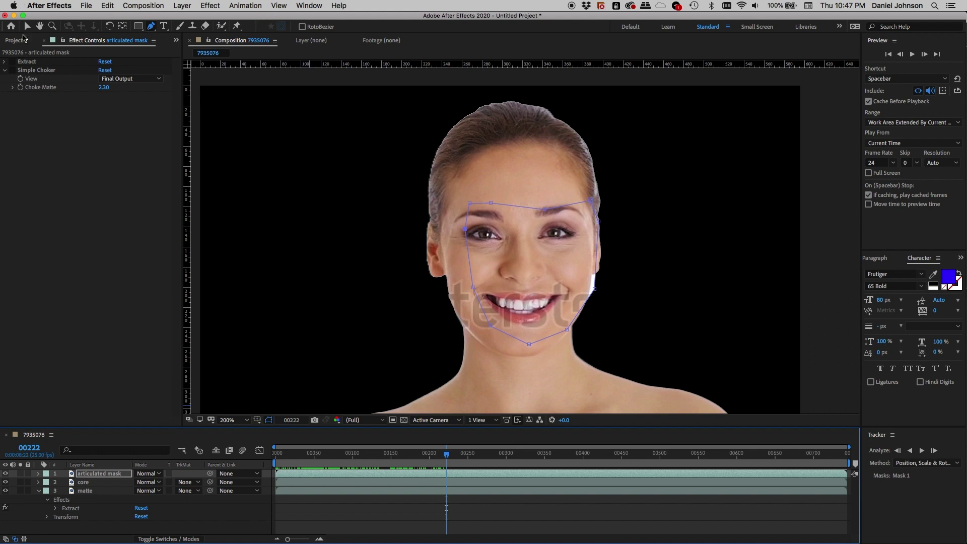
left_click(27, 25)
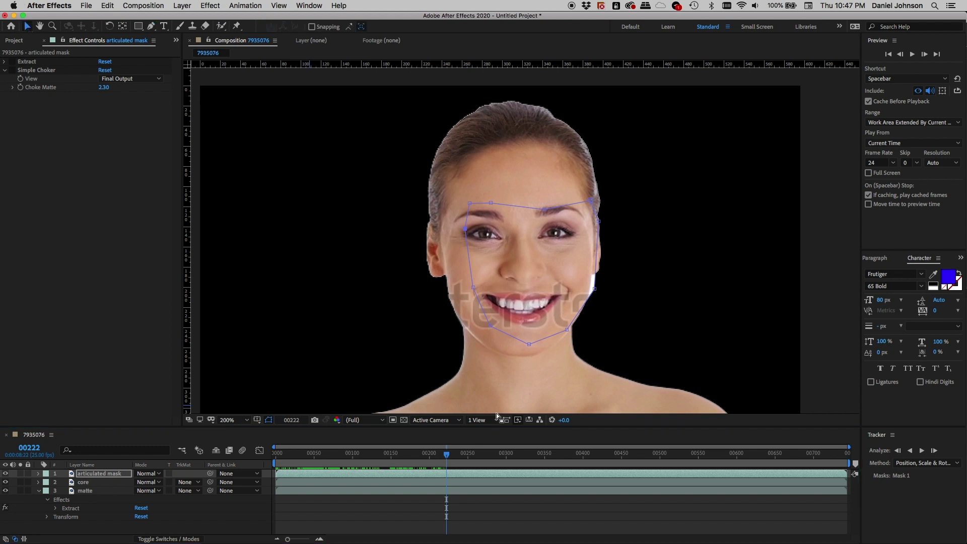
left_click_drag(447, 456, 276, 456)
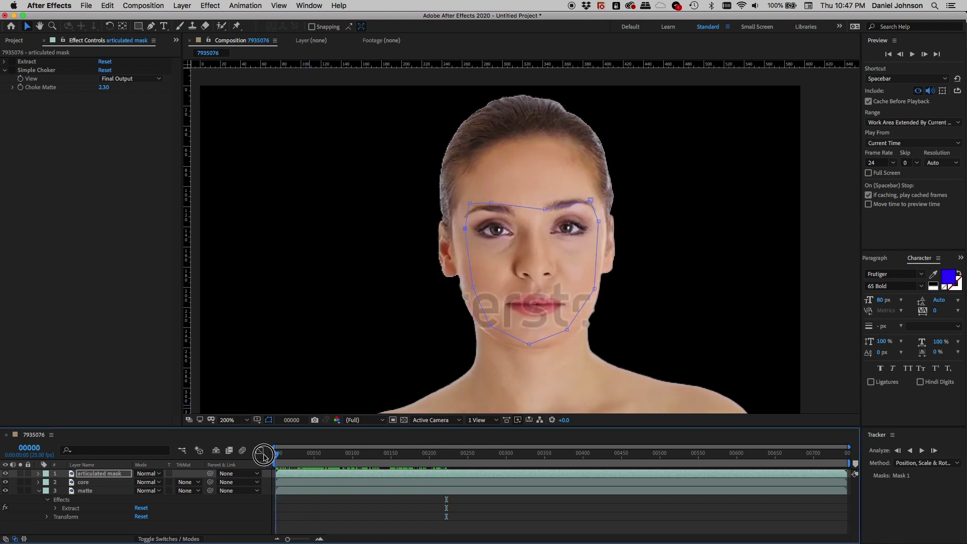
Step: Reveal Mask 1's properties on the articulated mask layer and start Mask Path keyframing at frame 140
left_click(38, 473)
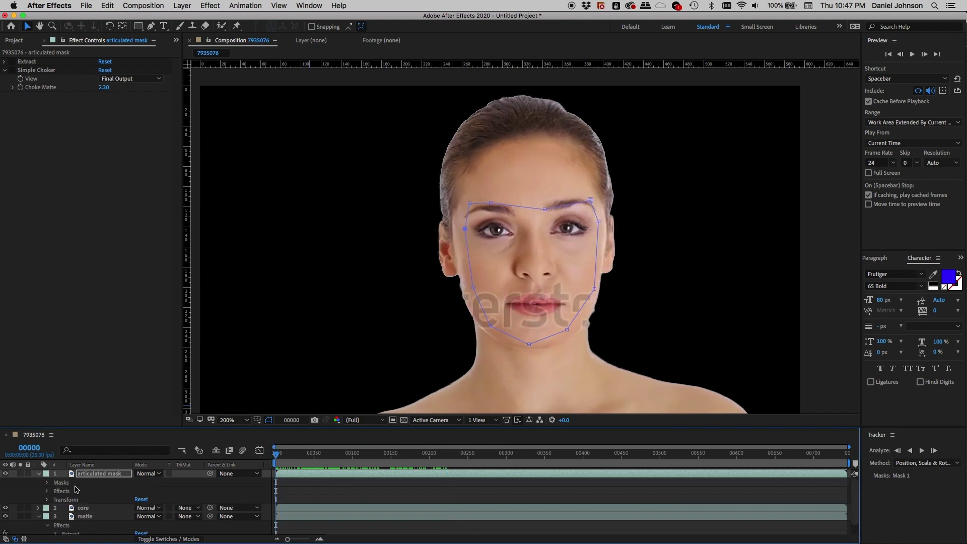
left_click(47, 483)
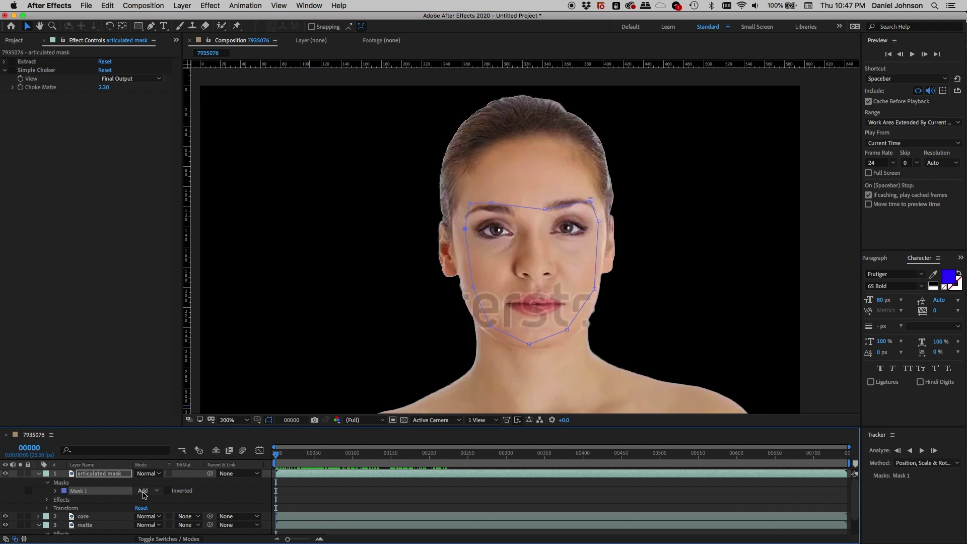
left_click(56, 491)
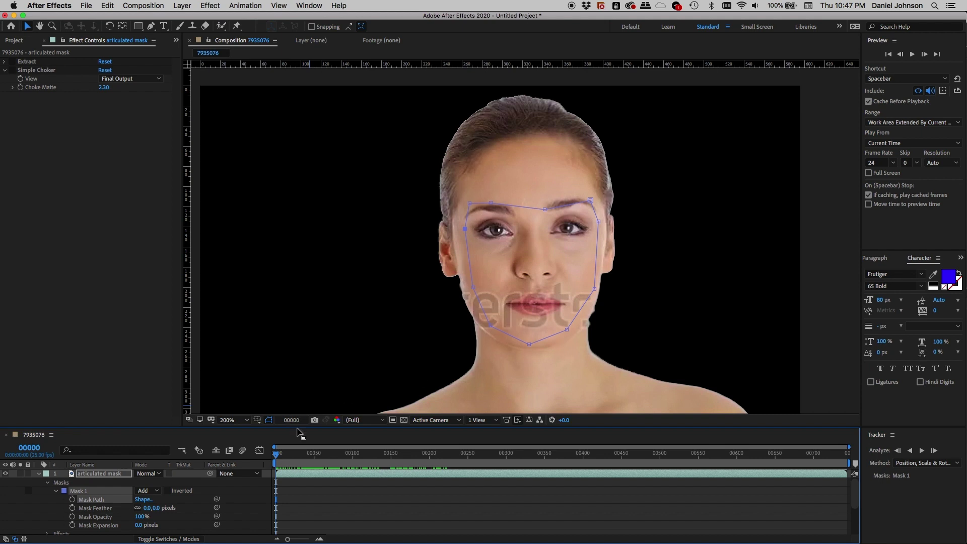
left_click_drag(277, 454, 374, 462)
mouse_move(389, 461)
left_mouse_down()
mouse_move(409, 459)
mouse_move(383, 462)
left_mouse_up()
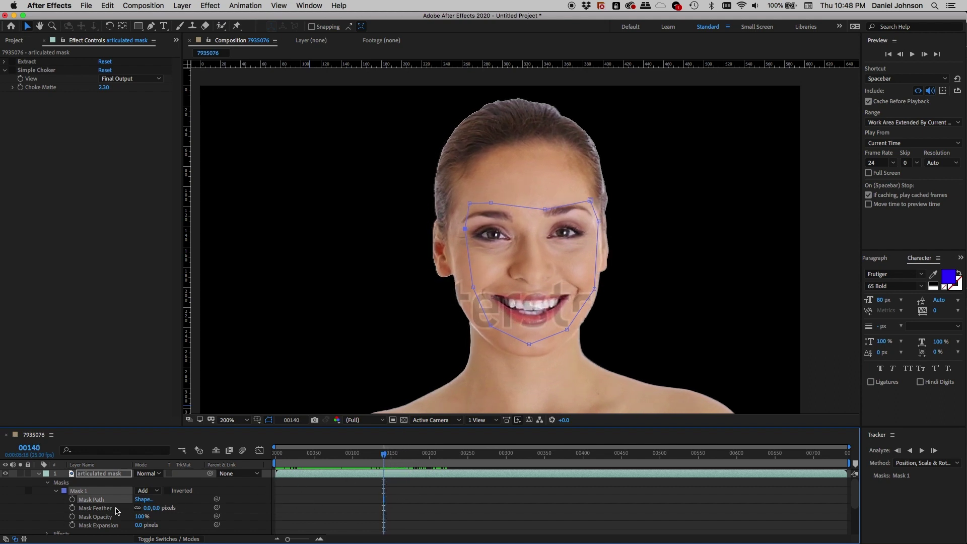
left_click(72, 499)
Step: At frame 270, shift the whole face mask left and rotate it slightly to fit inside the face again
left_click_drag(384, 456, 482, 464)
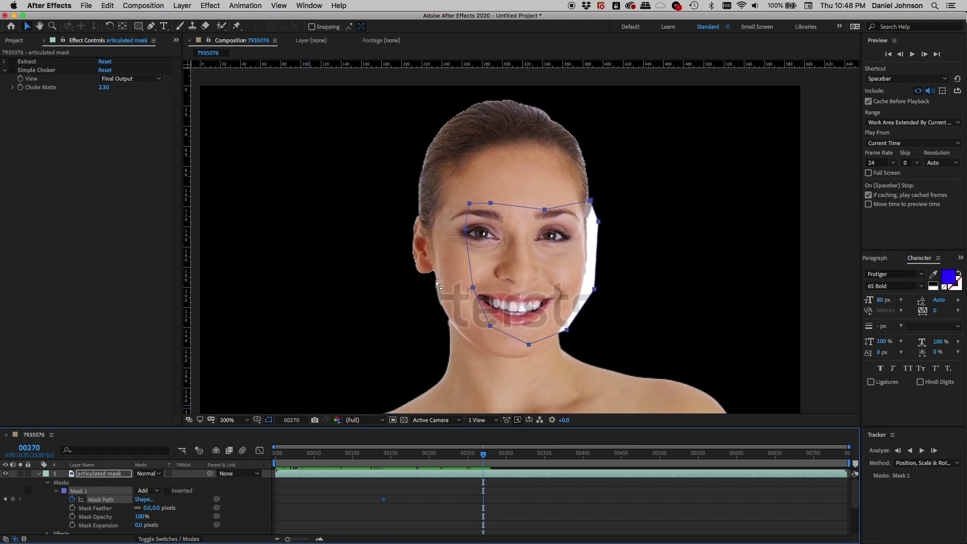
double_click(528, 346)
mouse_move(529, 345)
left_mouse_down()
mouse_move(524, 337)
mouse_move(511, 343)
left_mouse_up()
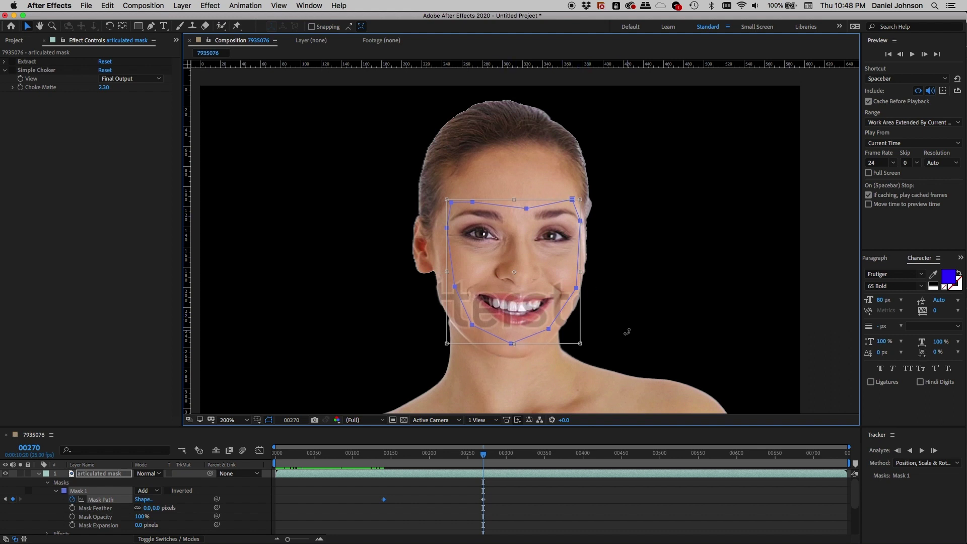
left_click_drag(594, 353, 591, 352)
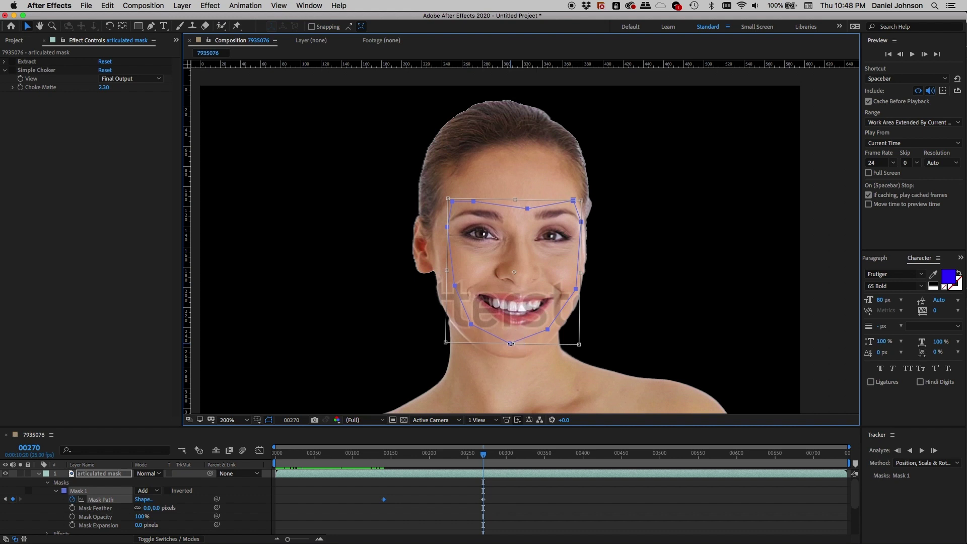
double_click(510, 344)
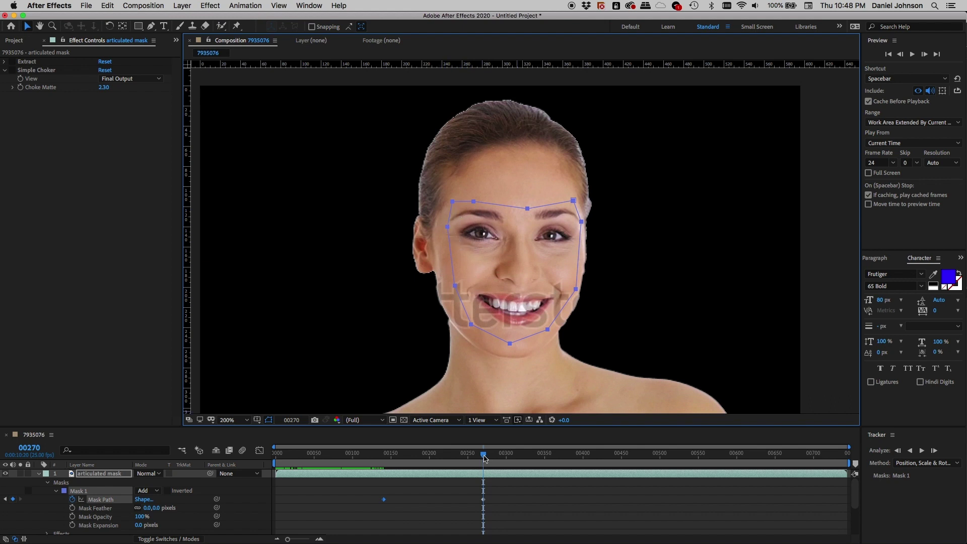
Step: Add a Mask Path keyframe at frame 455, and at frame 484 pull both side edges of the mask left to follow the face
left_click_drag(484, 457, 625, 462)
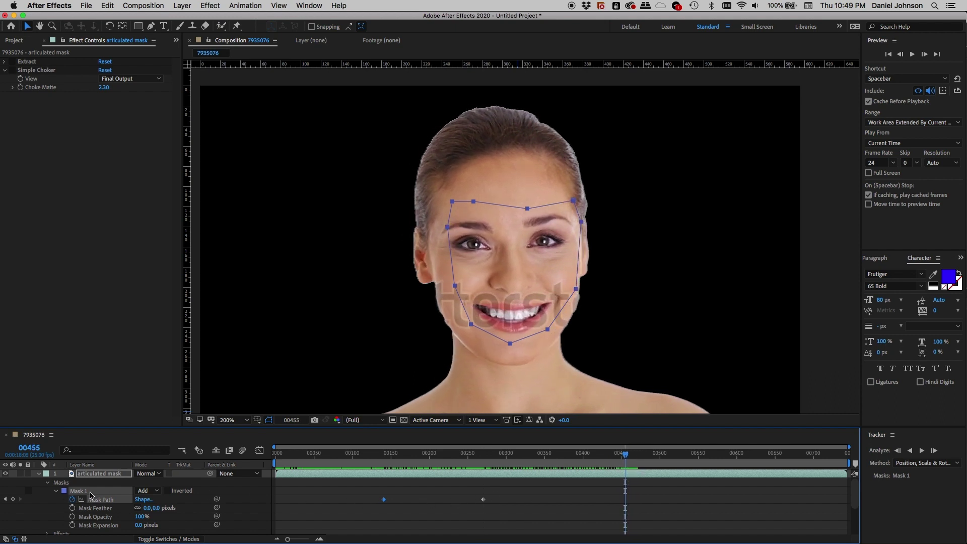
left_click(12, 499)
left_click(627, 456)
left_click_drag(626, 456, 648, 456)
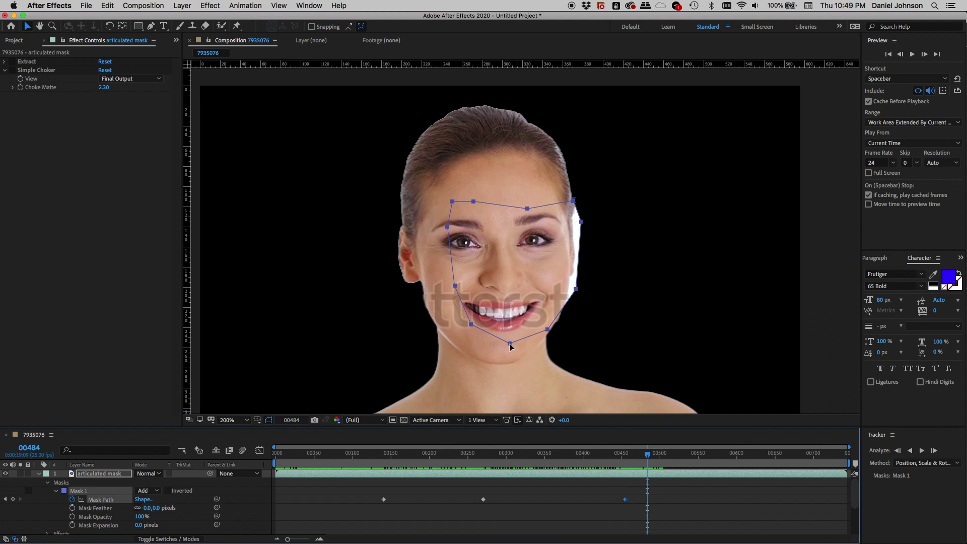
double_click(509, 344)
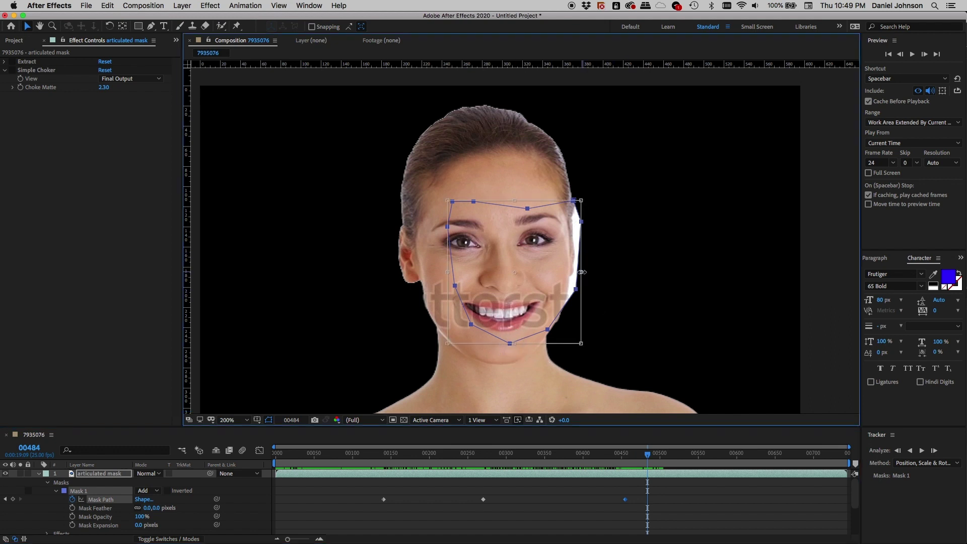
left_click_drag(578, 271, 556, 272)
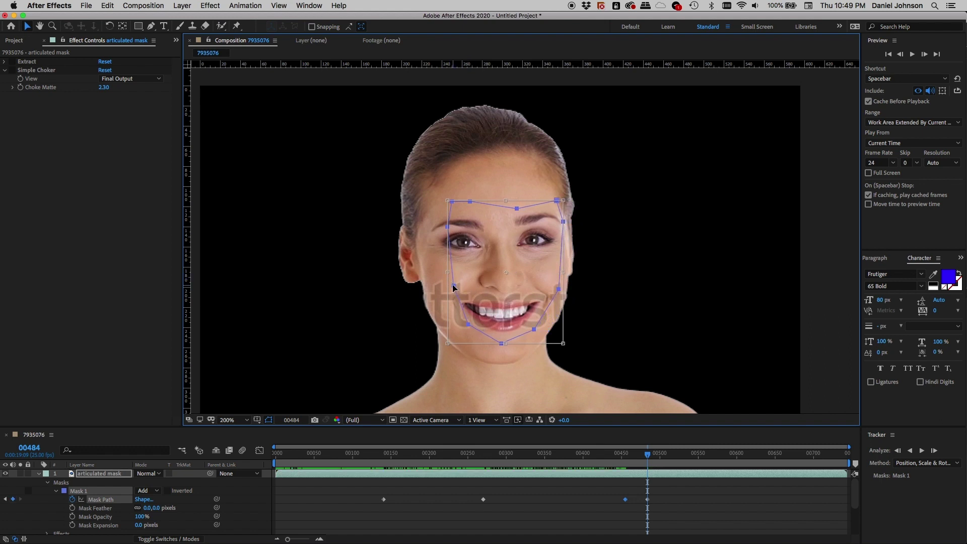
left_click_drag(447, 273, 431, 272)
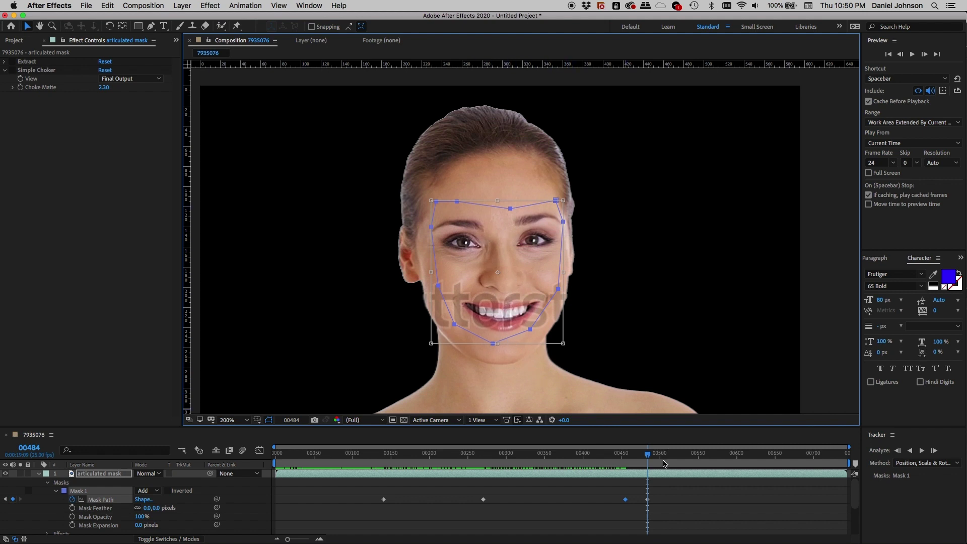
Step: At frame 743, move the face mask down and slightly left, pull its left edge inward and raise its upper edge to fit the face
left_click_drag(649, 458, 841, 461)
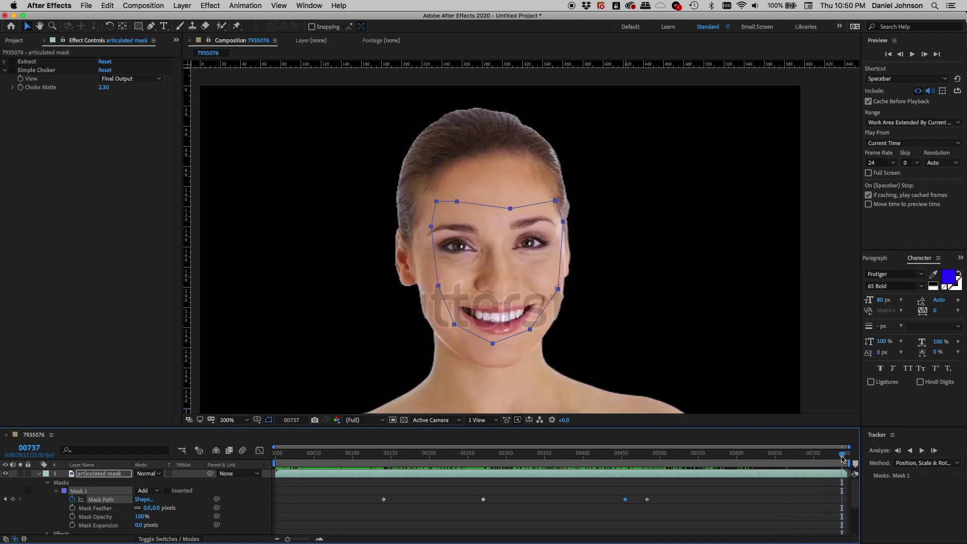
left_click_drag(841, 457, 846, 457)
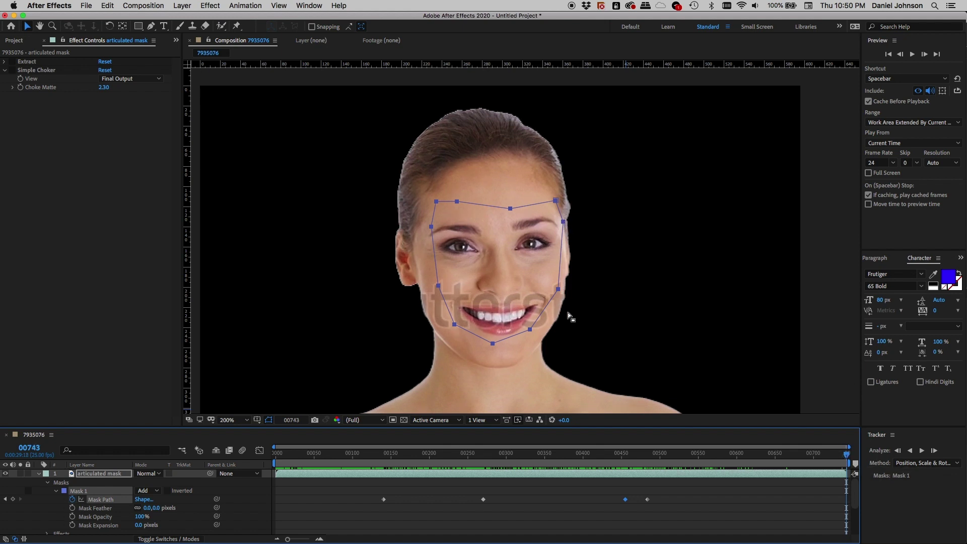
double_click(493, 345)
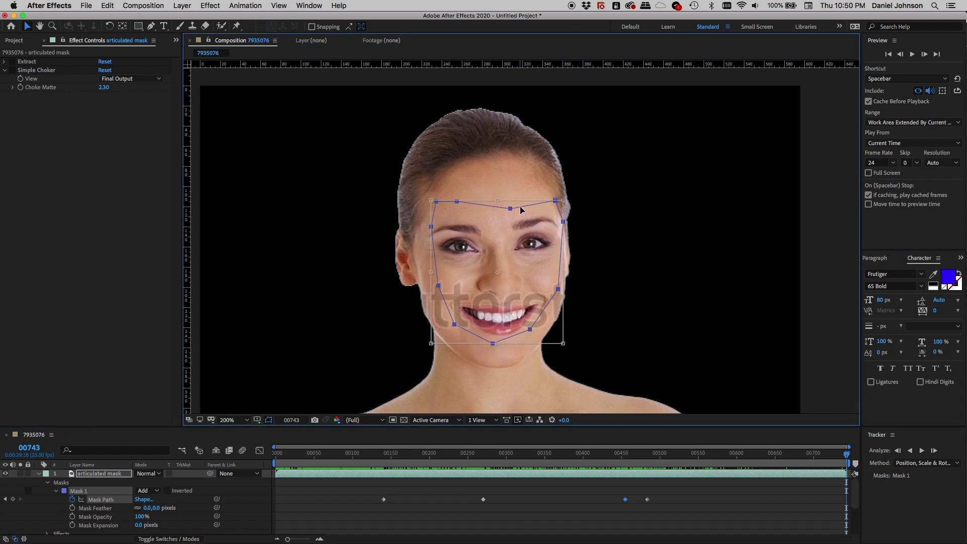
left_click_drag(521, 209, 516, 221)
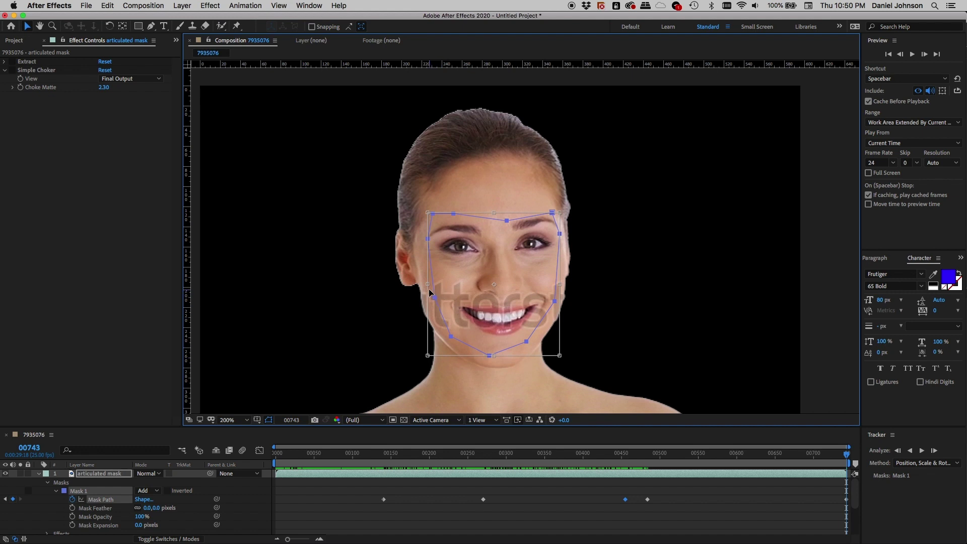
left_click_drag(427, 285, 434, 283)
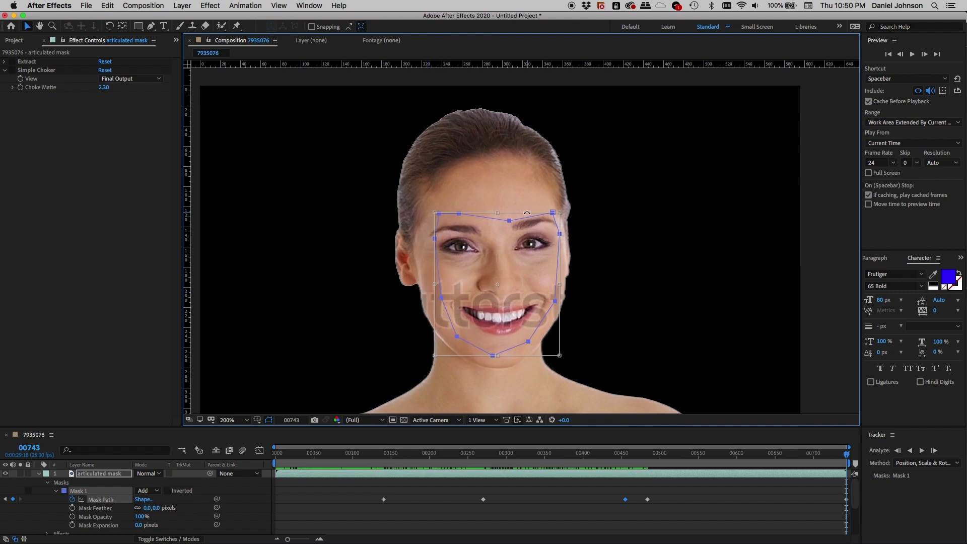
left_click_drag(499, 213, 499, 207)
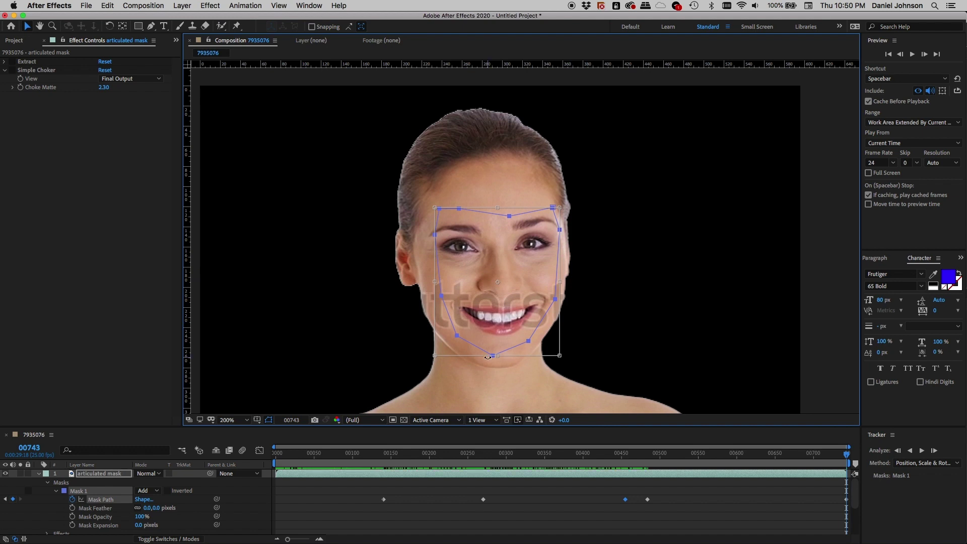
key("Return")
Step: Return to frame 253, collapse the mask properties, and check the keyed face with the mask outline hidden and shown again
left_click_drag(847, 457, 470, 455)
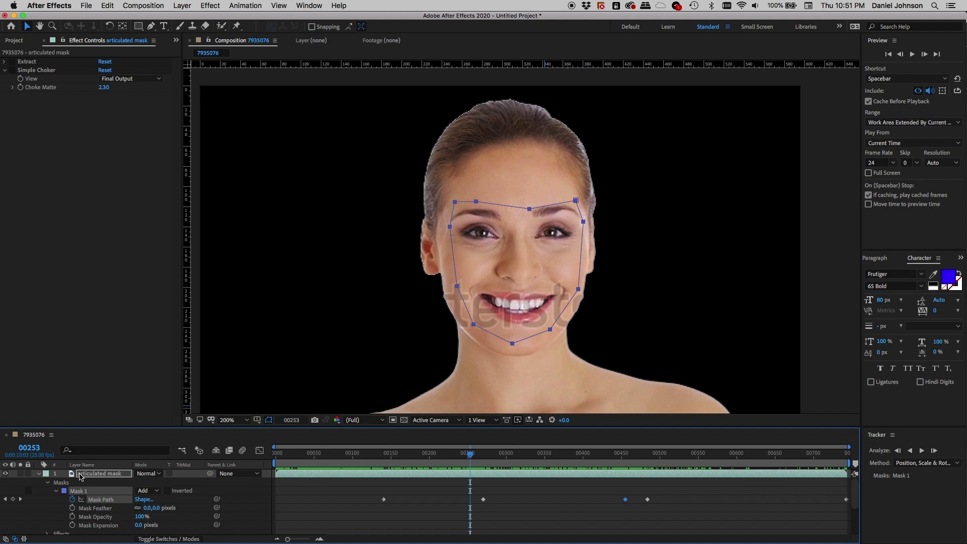
left_click(48, 482)
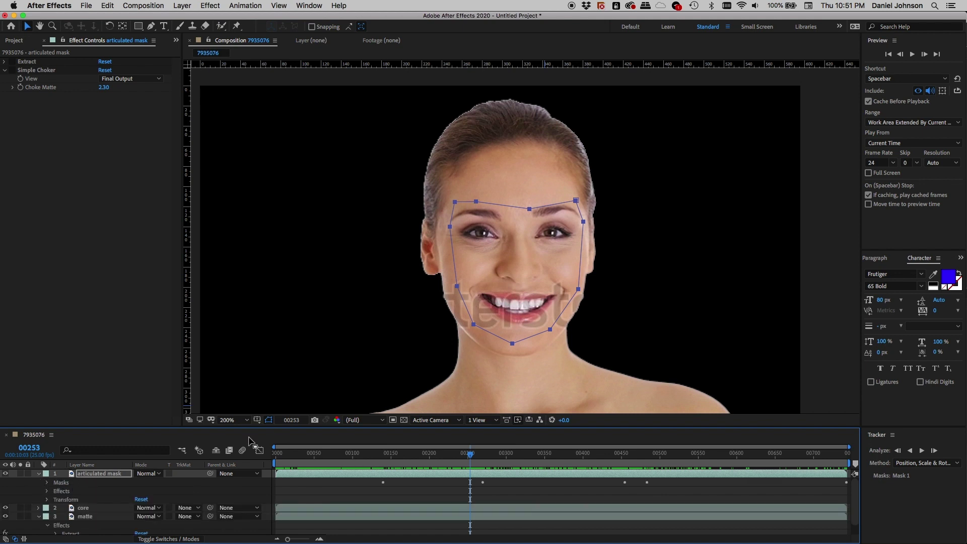
left_click(269, 421)
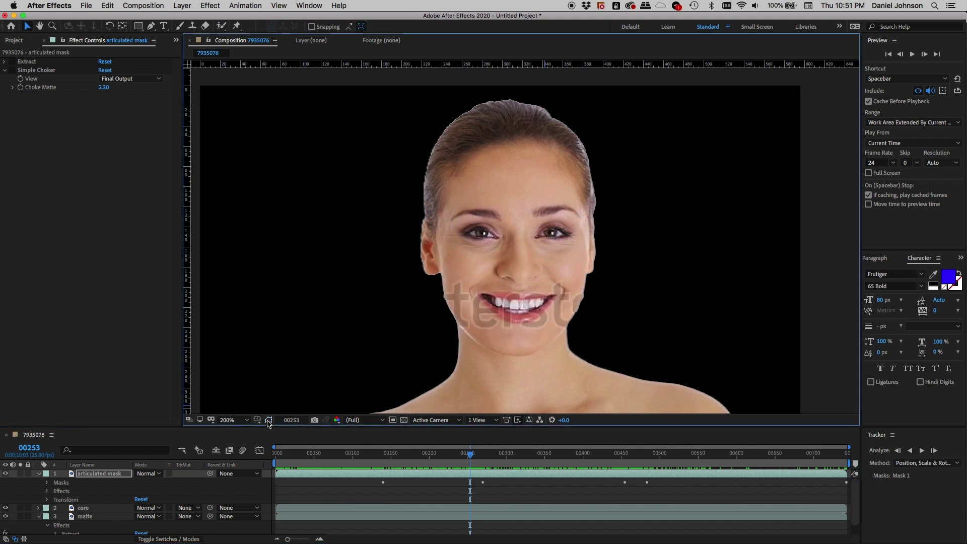
left_click(269, 421)
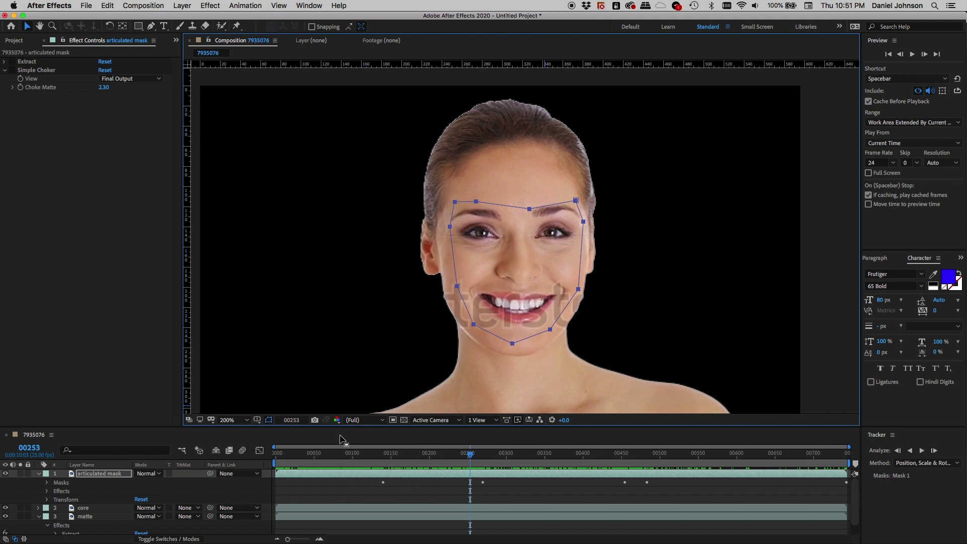
Step: Collapse the articulated mask and matte layers and add Birds_8.mp4 to the composition beneath the matte layer
left_click(19, 41)
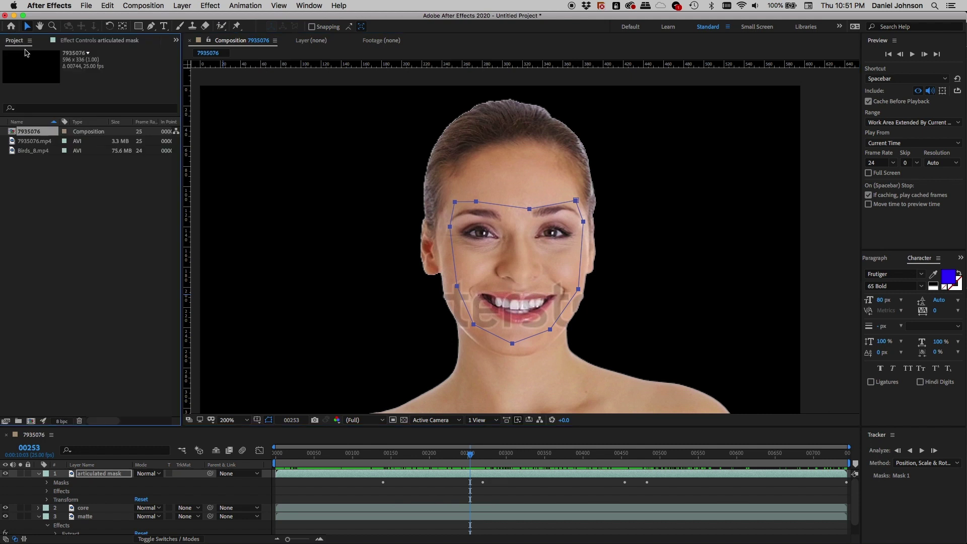
left_click(38, 150)
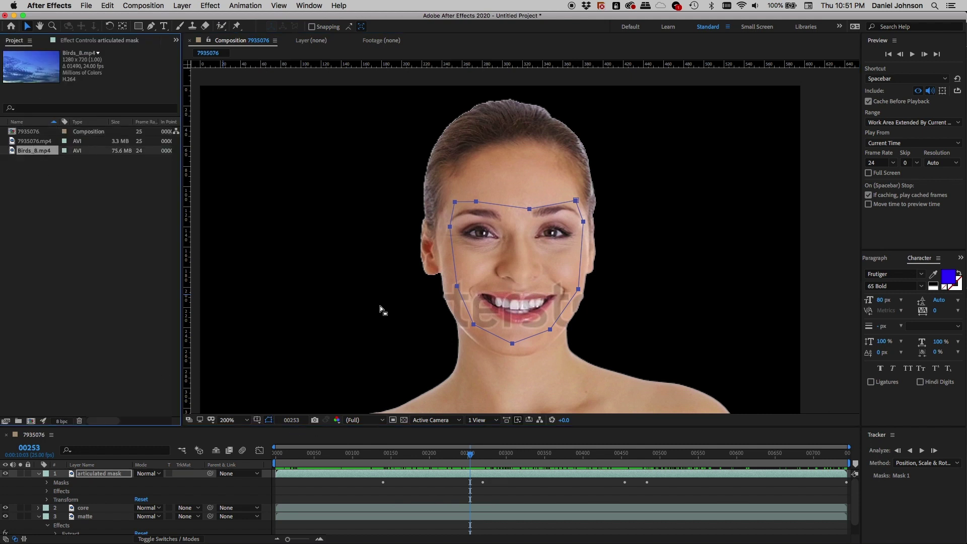
key("slash")
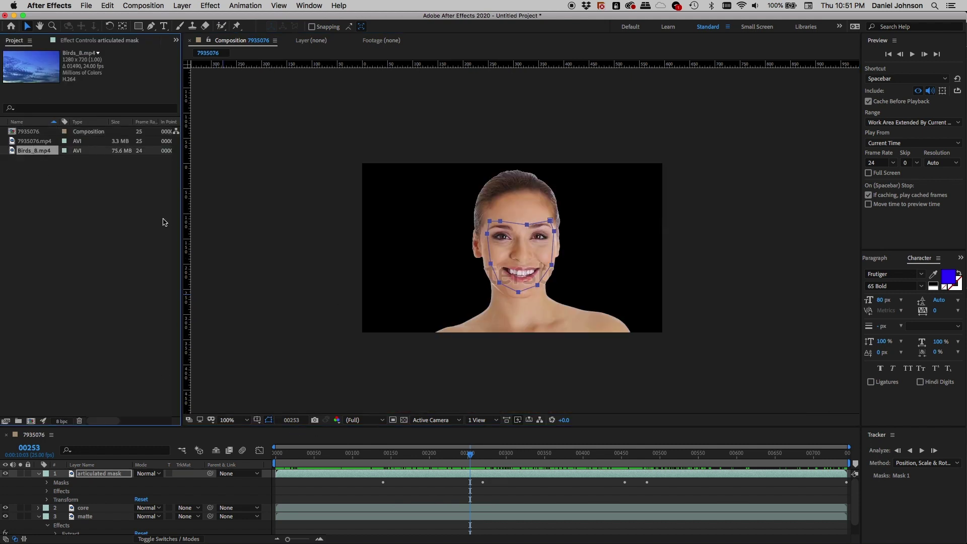
left_click(39, 474)
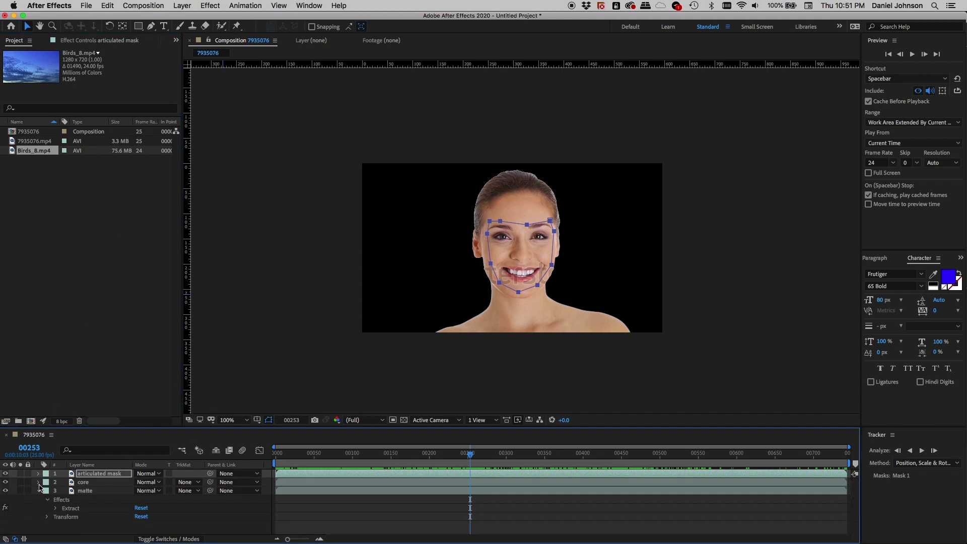
left_click(39, 491)
left_click_drag(15, 150, 69, 501)
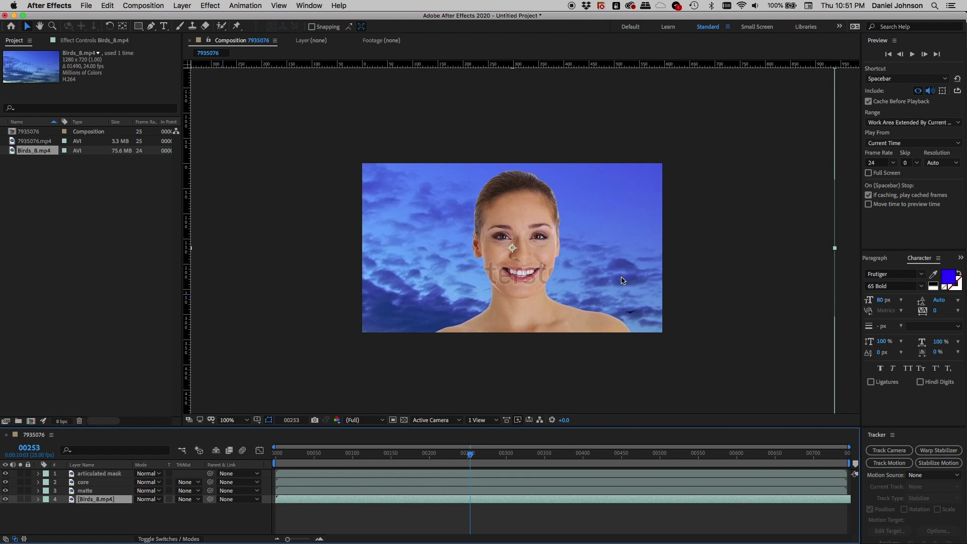
Step: Move the Birds_8.mp4 layer down and left, centring it near the frame's lower-left corner, and review the composite from the first frame to frame 522
key("comma")
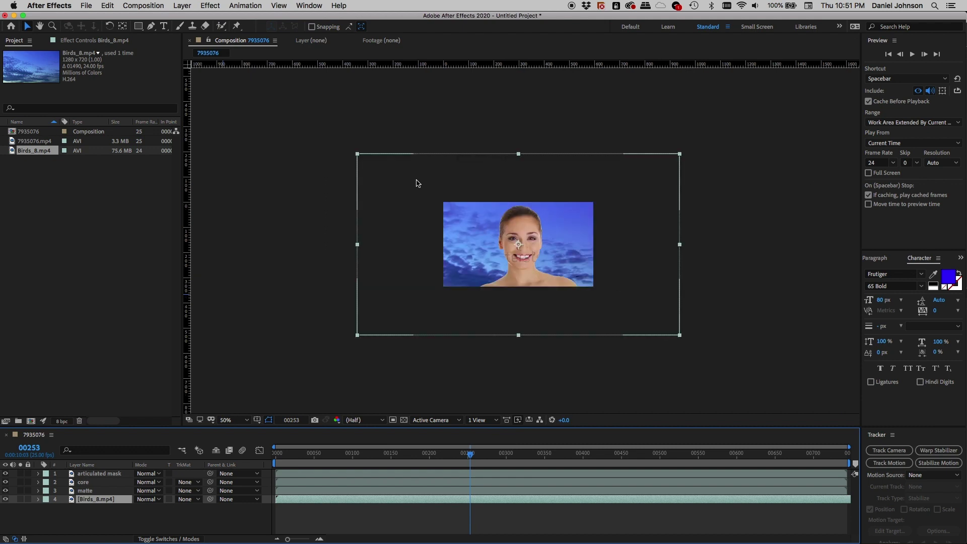
key("period")
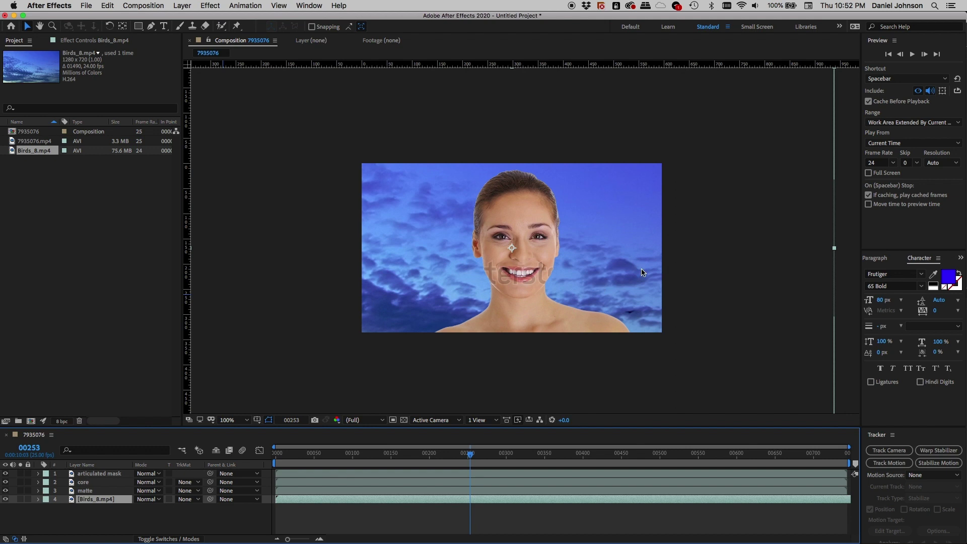
left_click_drag(639, 242, 483, 326)
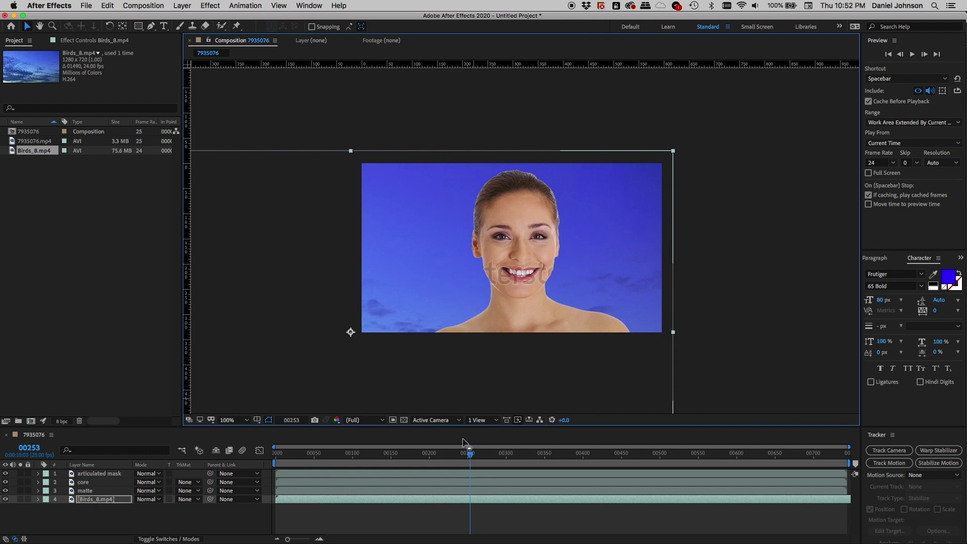
key("Home")
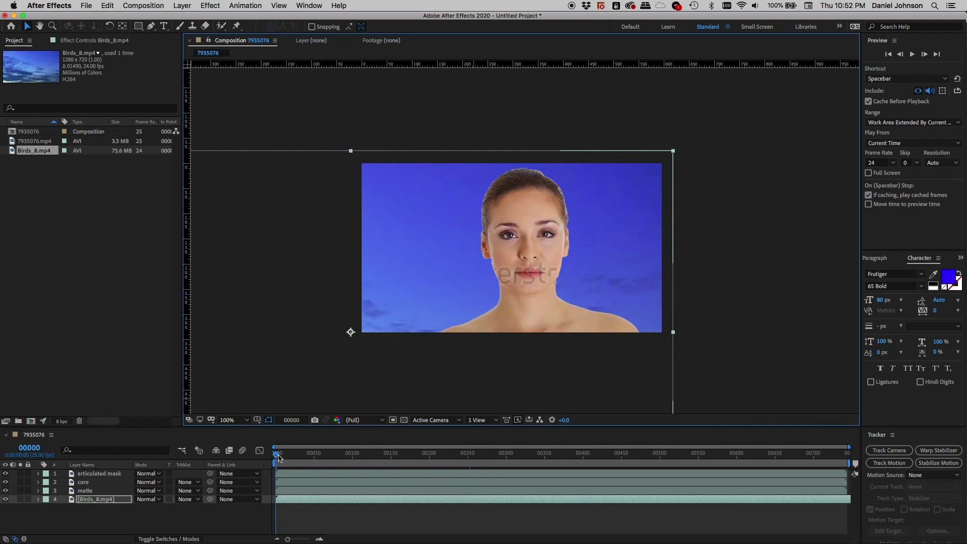
left_click_drag(278, 457, 676, 452)
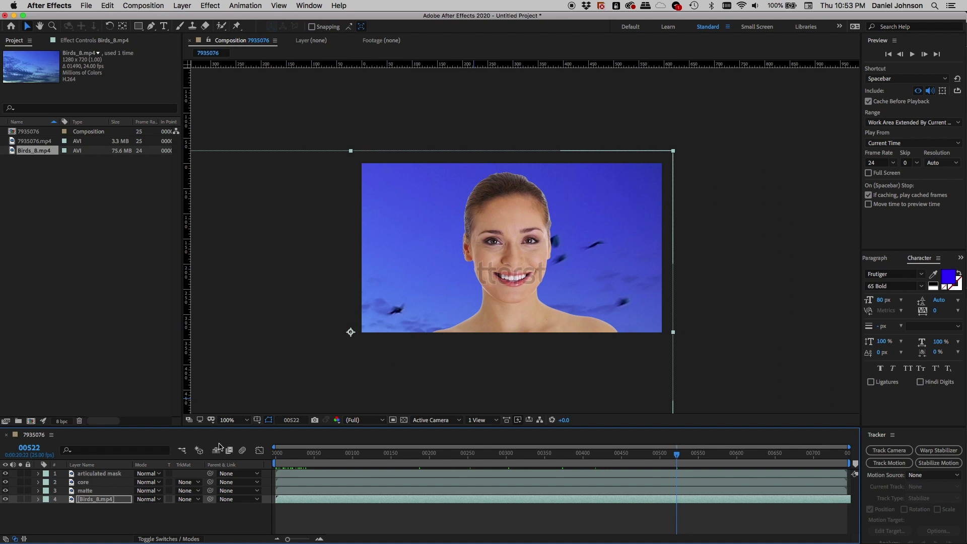
left_click(99, 473)
left_click(98, 483)
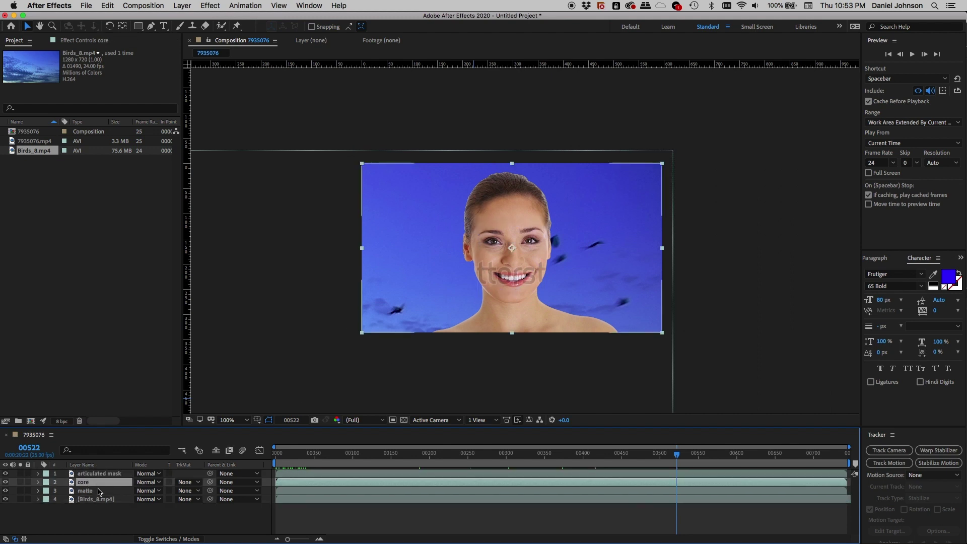
left_click(99, 491)
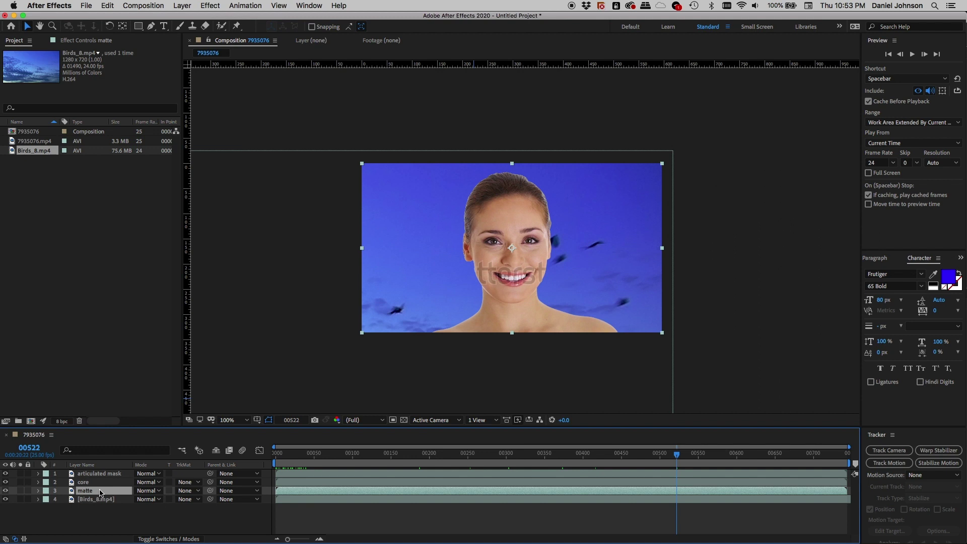
left_click(100, 473)
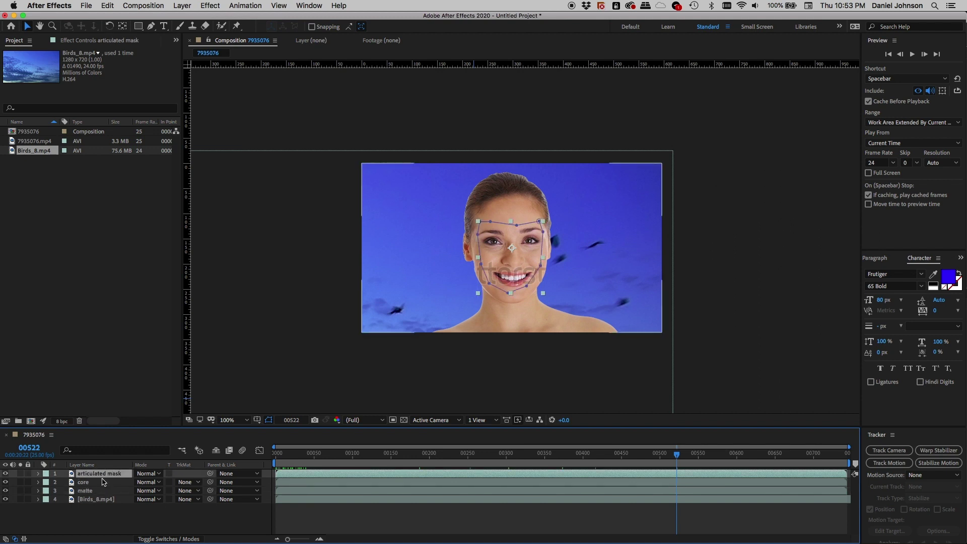
left_click(102, 482)
left_click(101, 491)
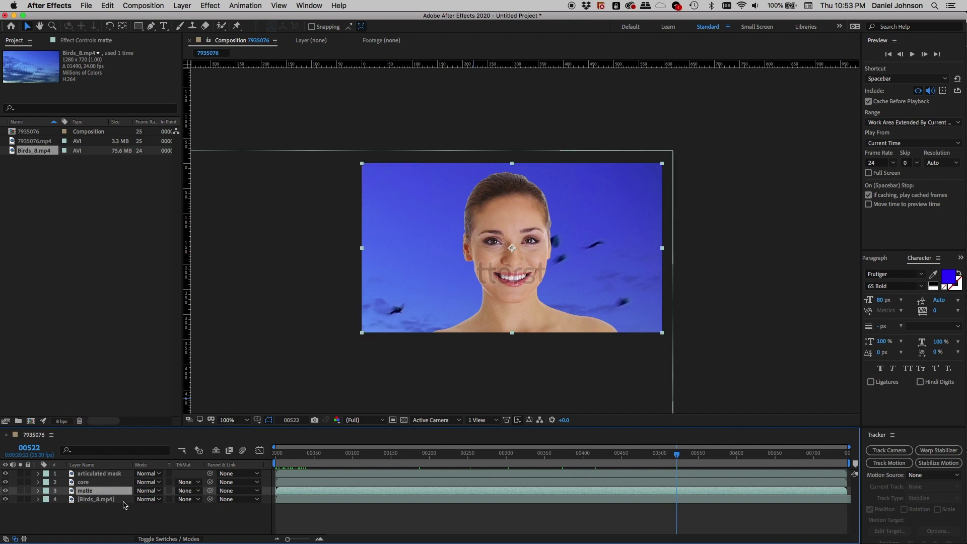
Step: Pre-compose the articulated mask, core and matte layers as Pre-comp 1, moving all attributes into the new composition
left_click(106, 474)
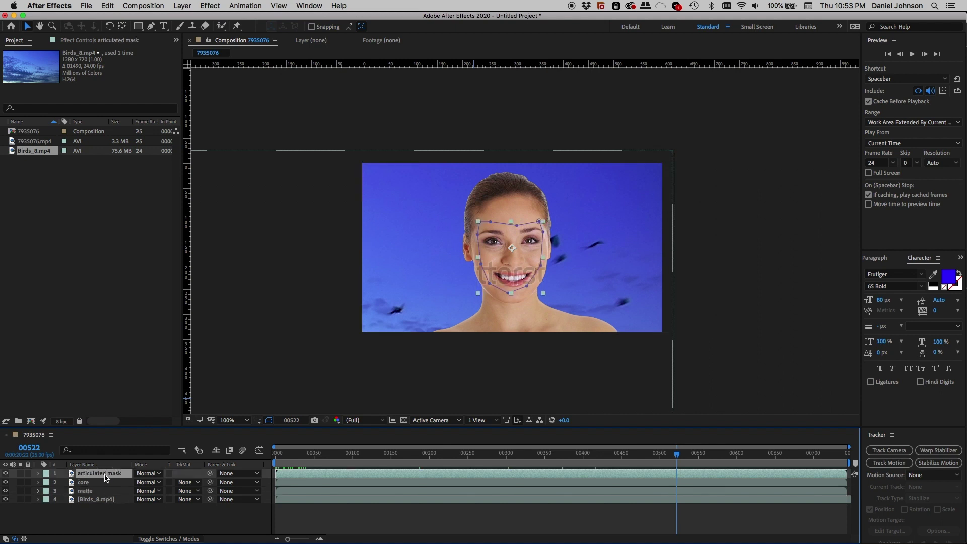
left_click(105, 490, "shift")
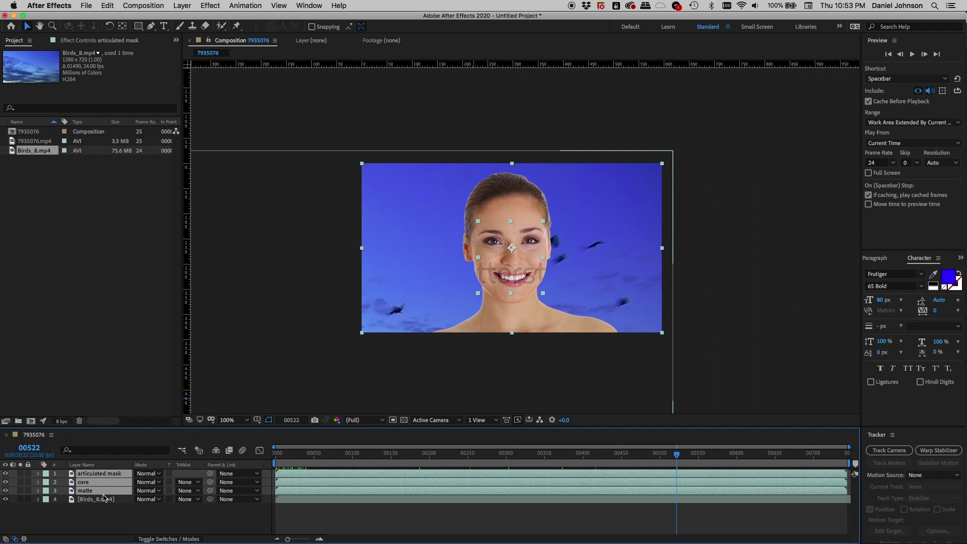
right_click(98, 483)
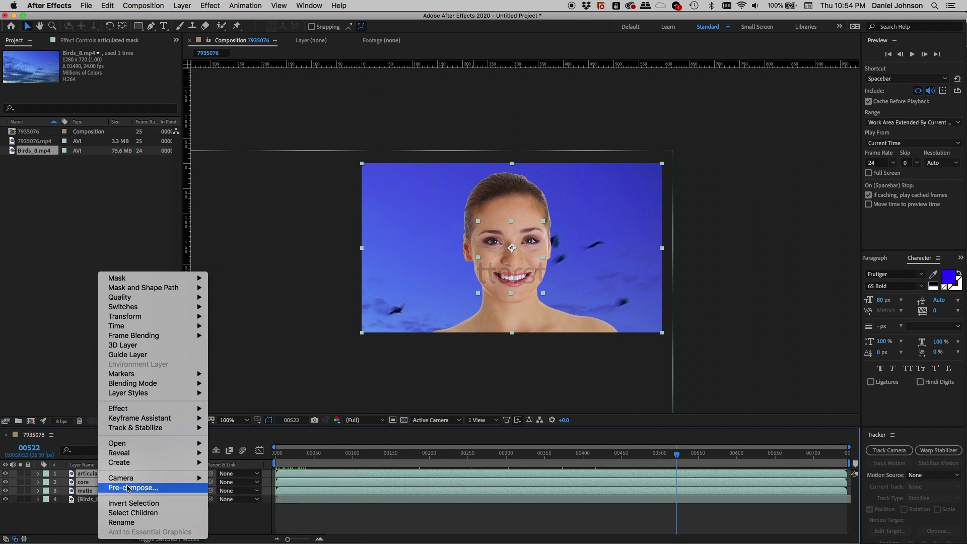
left_click(154, 488)
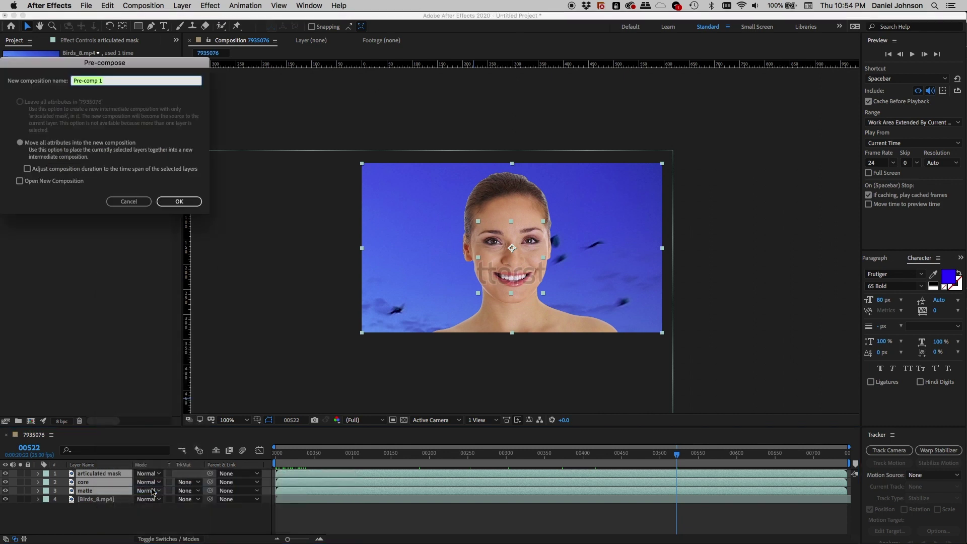
left_click_drag(149, 62, 386, 93)
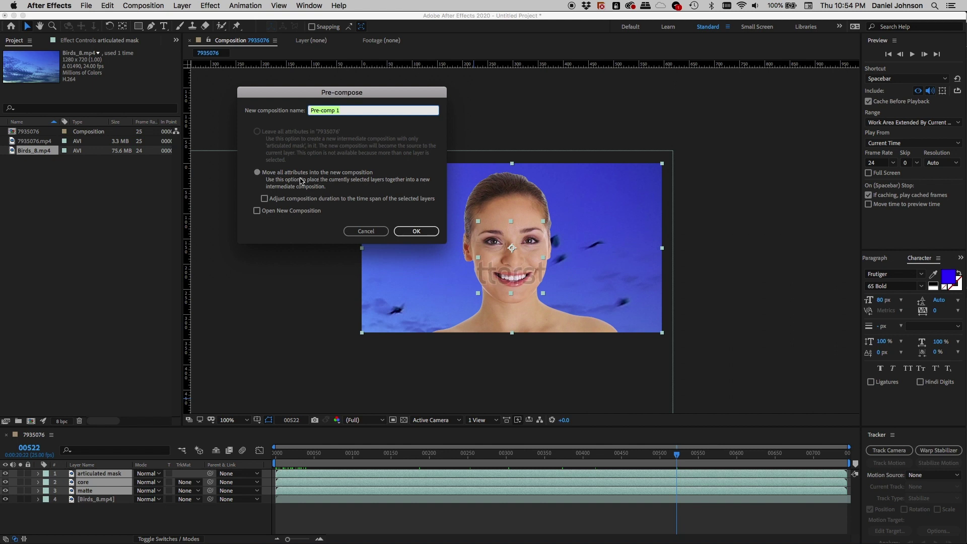
left_click(415, 231)
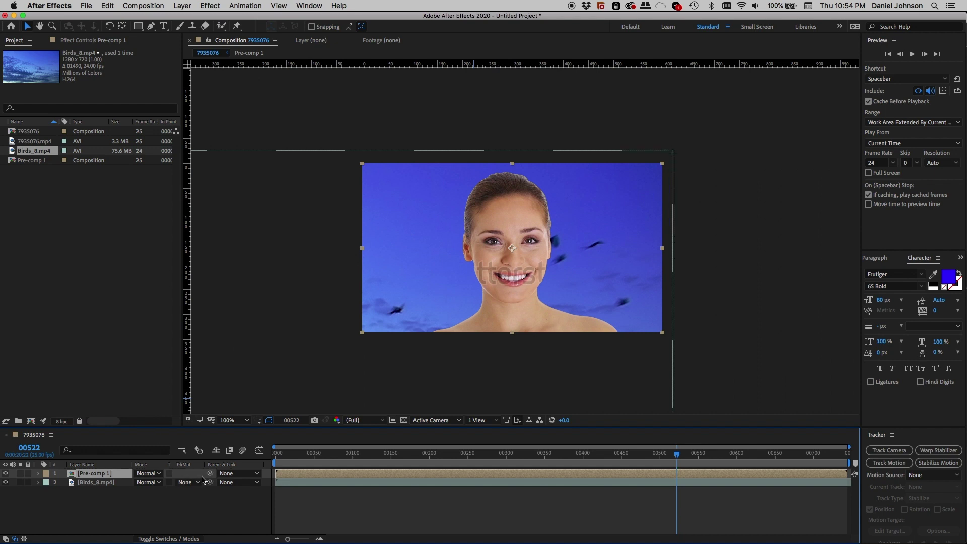
Step: Toggle Pre-comp 1's visibility repeatedly to compare the bird background with and without the keyed woman, leaving the layer visible
left_click(6, 474)
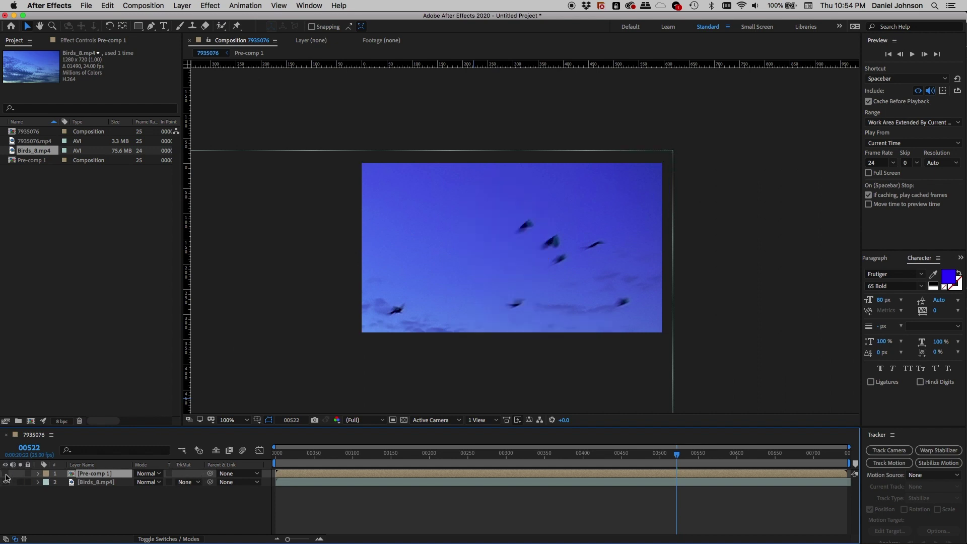
left_click(6, 474)
left_click(6, 474)
left_click(6, 475)
left_click(6, 475)
left_click(6, 474)
left_click(6, 474)
left_click(6, 475)
left_click(6, 474)
left_click(6, 475)
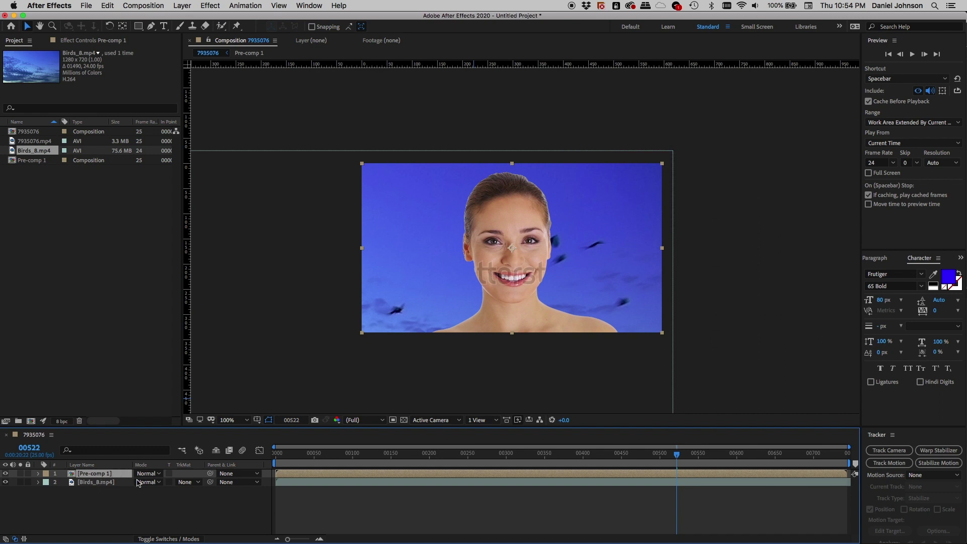
Step: Inspect the layers inside Pre-comp 1, return to the 7935076 composition, and examine the composite at 200% magnification
double_click(96, 476)
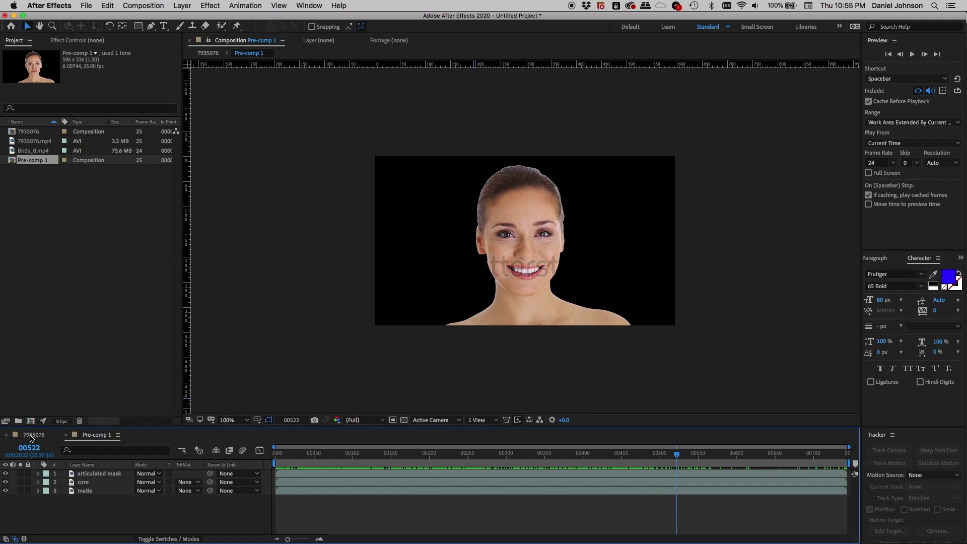
left_click(32, 436)
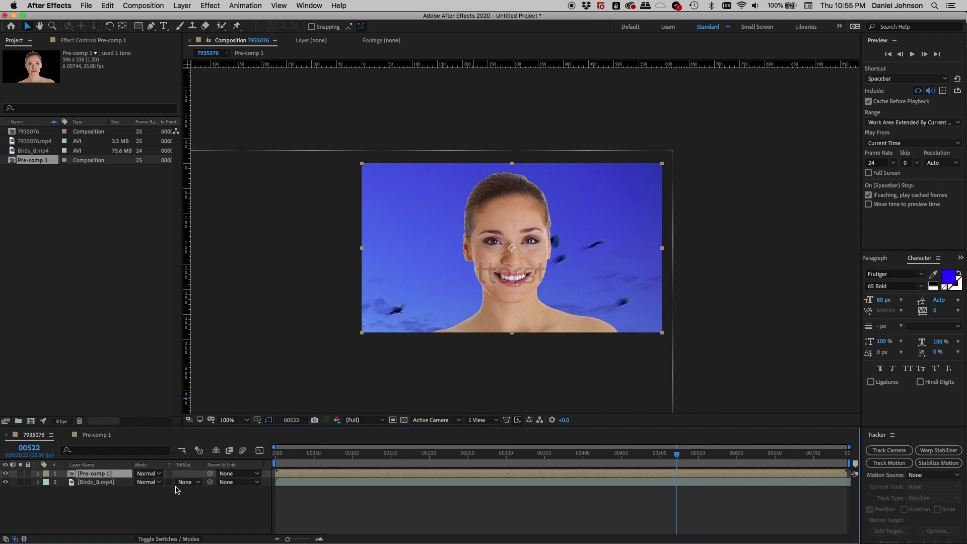
key("period")
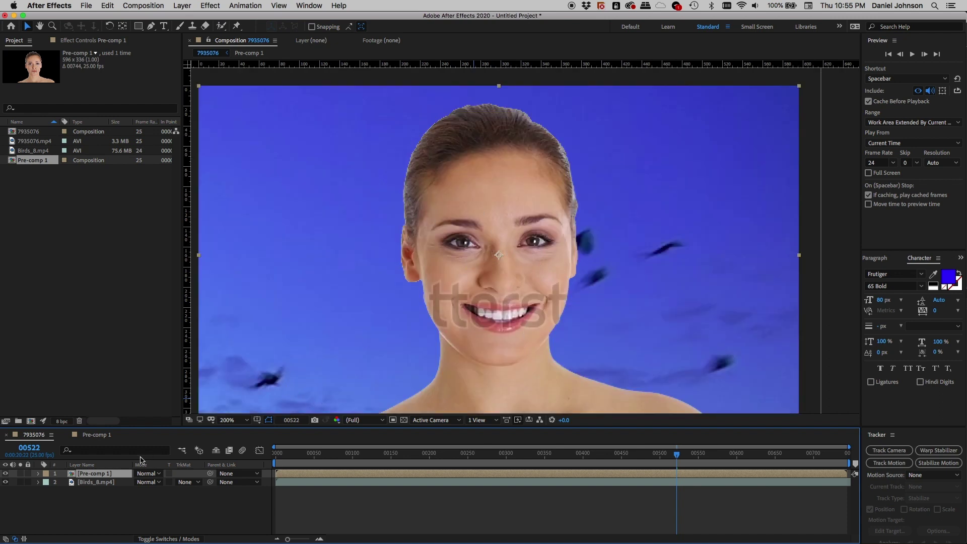
Step: Apply the Curves effect to Pre-comp 1 and pull the RGB curve's midpoint down slightly to darken the midtones
left_click(215, 7)
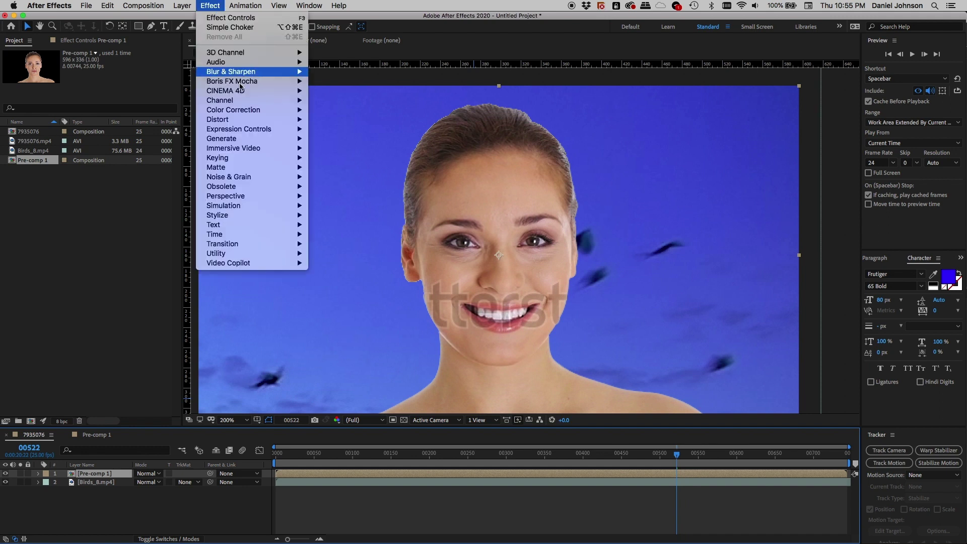
mouse_move(245, 111)
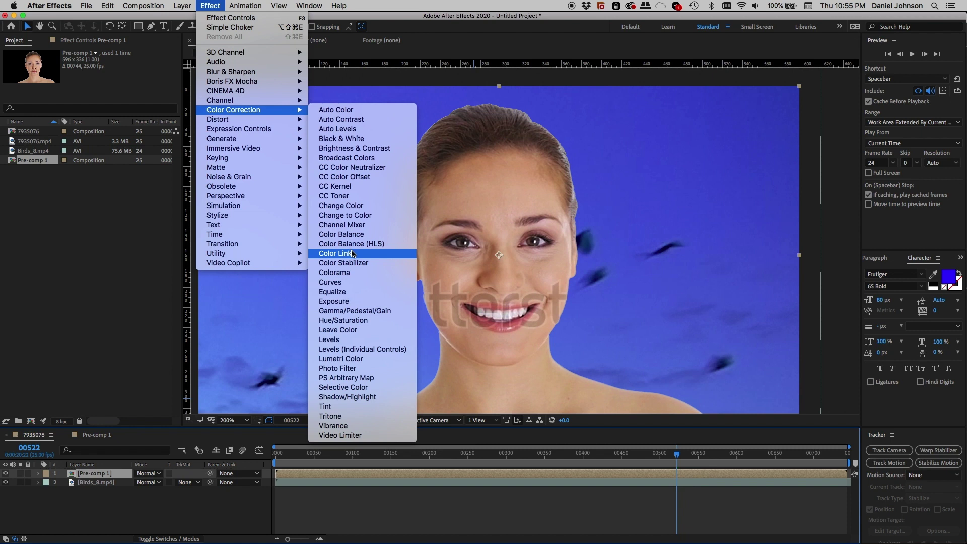
left_click(341, 287)
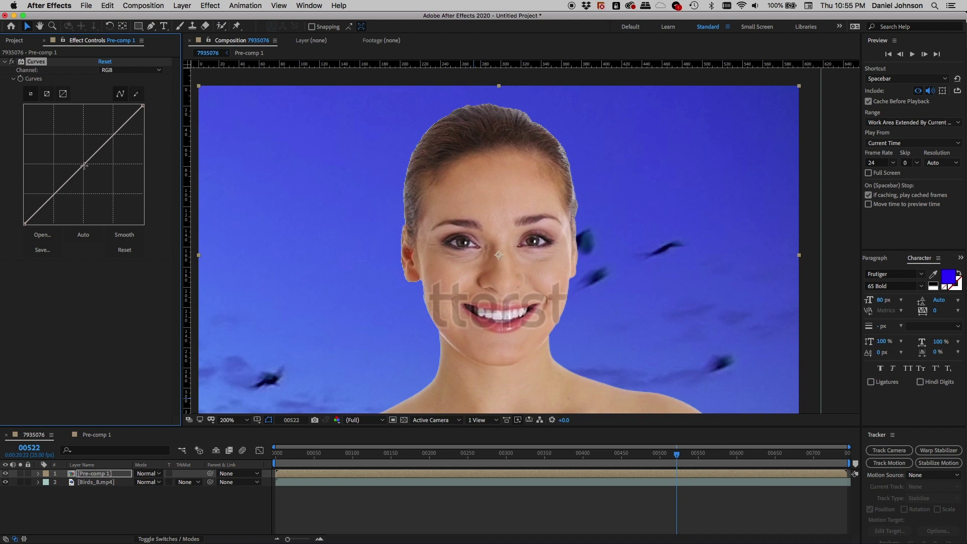
left_click_drag(83, 166, 83, 170)
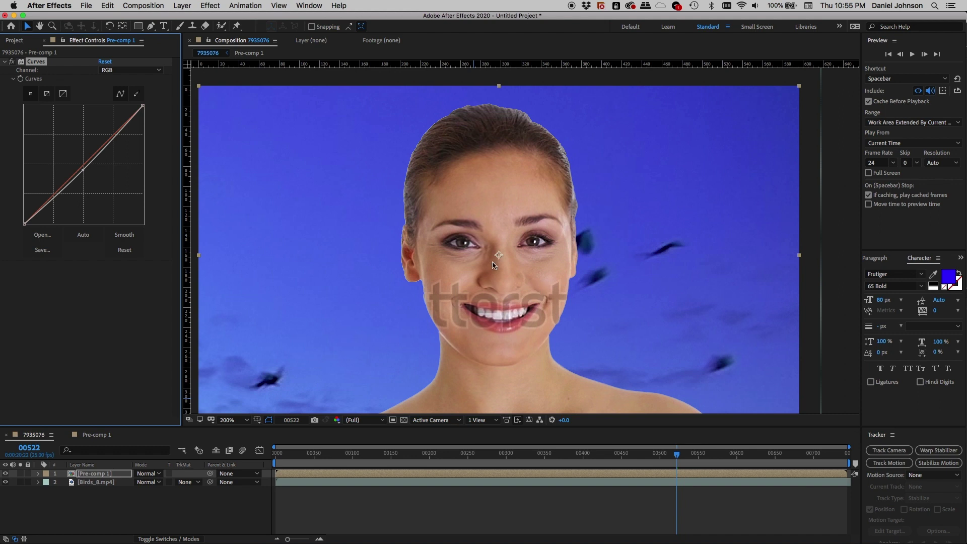
Step: Lower the midpoints of the red and green channel curves slightly to cool the woman's skin tones
left_click(125, 72)
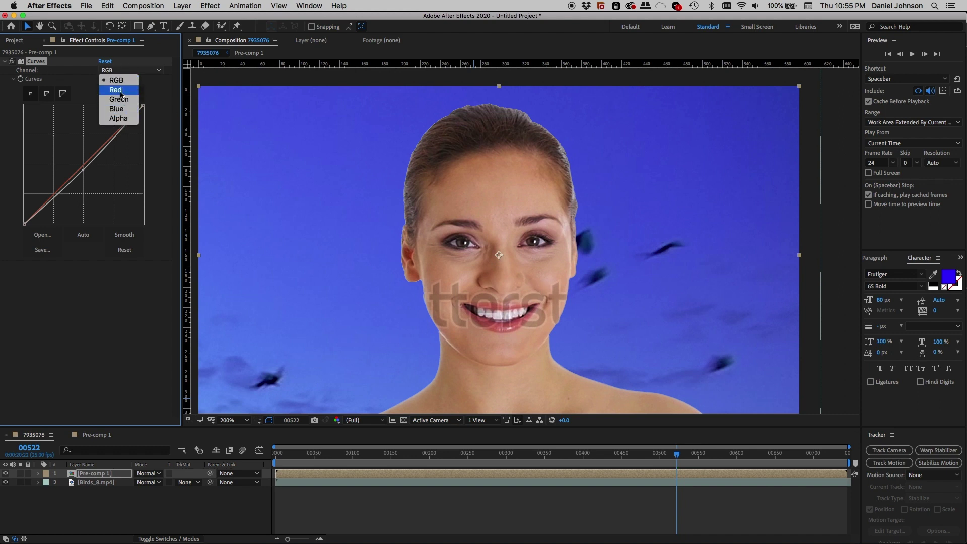
left_click(119, 95)
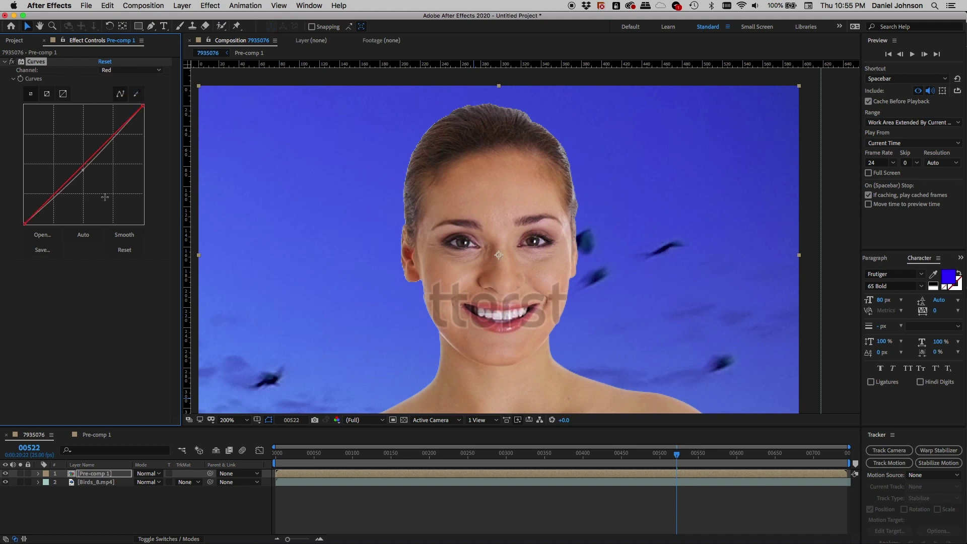
left_click_drag(82, 167, 85, 175)
left_click(108, 71)
left_click(119, 99)
left_click_drag(82, 167, 82, 173)
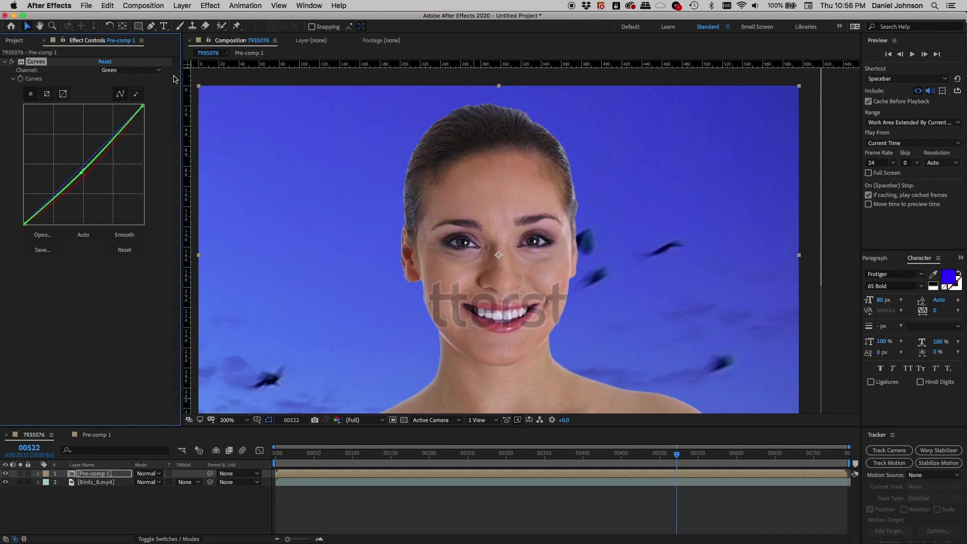
Step: Pull the red channel curve's midpoint down further to reduce the red in the woman's midtones
left_click(124, 70)
left_click(115, 90)
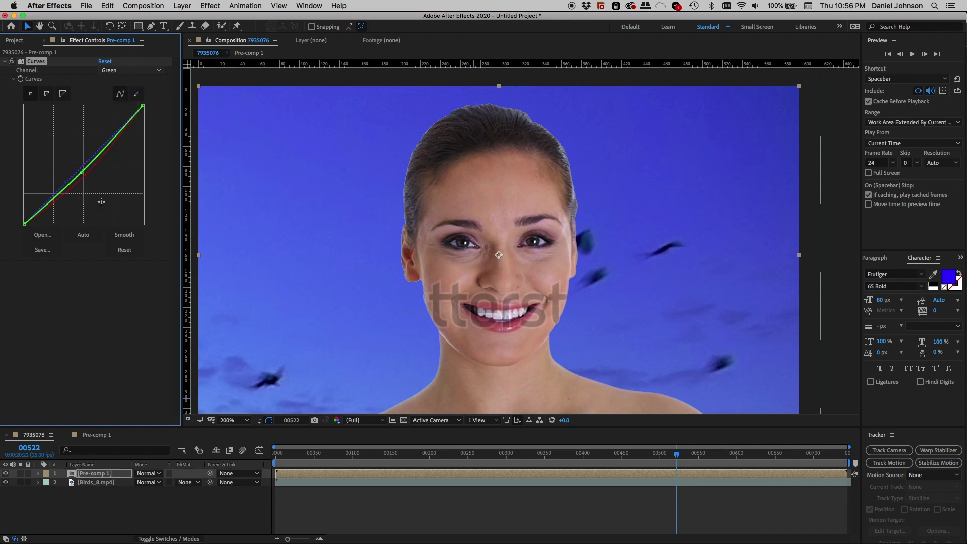
left_click_drag(86, 177, 85, 185)
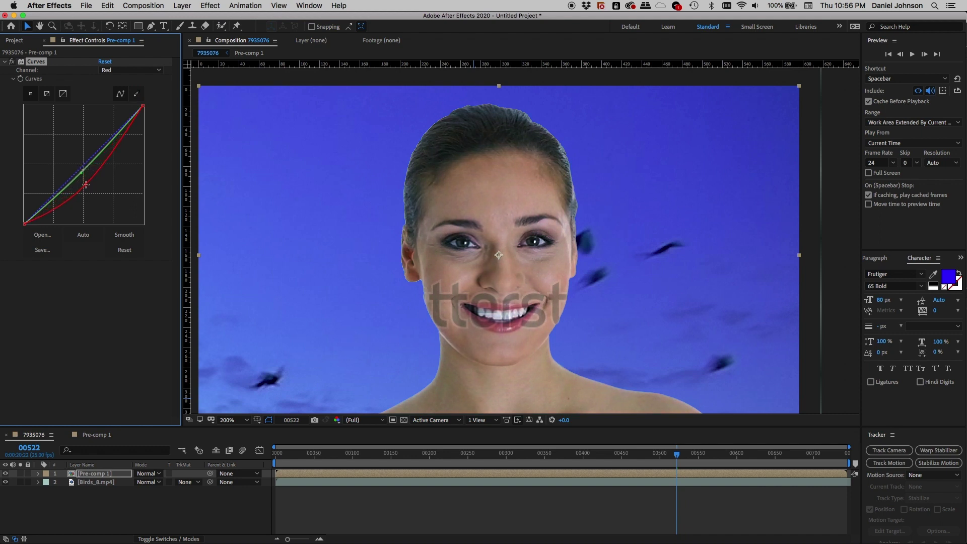
Step: Raise the blue channel curve's midpoint slightly and compare the image with Curves off and on, leaving the effect enabled
left_click(138, 74)
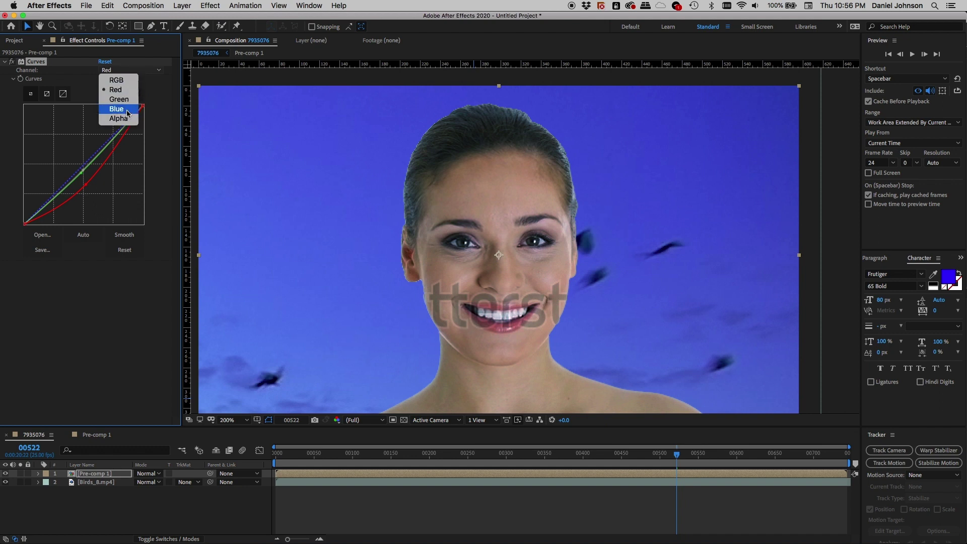
left_click(126, 114)
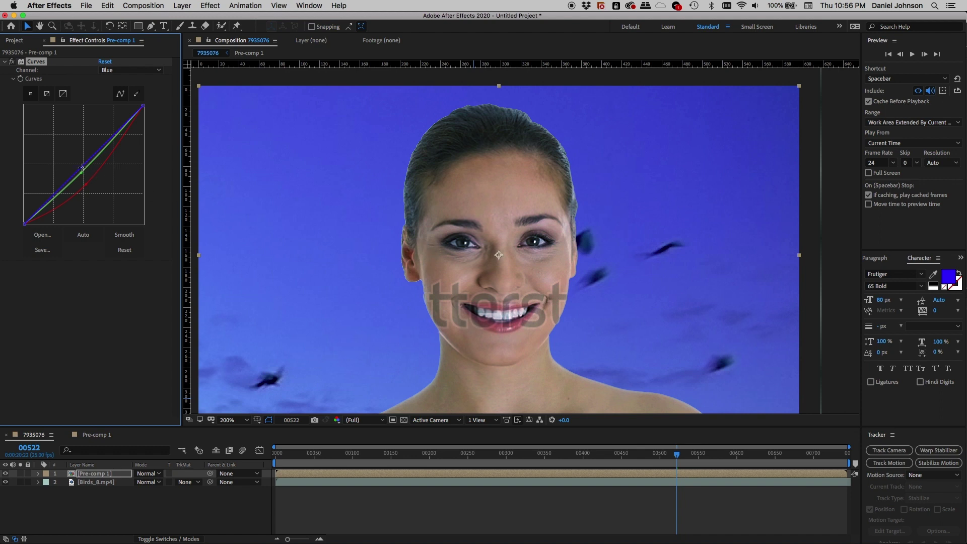
left_click_drag(82, 167, 81, 164)
left_click(13, 63)
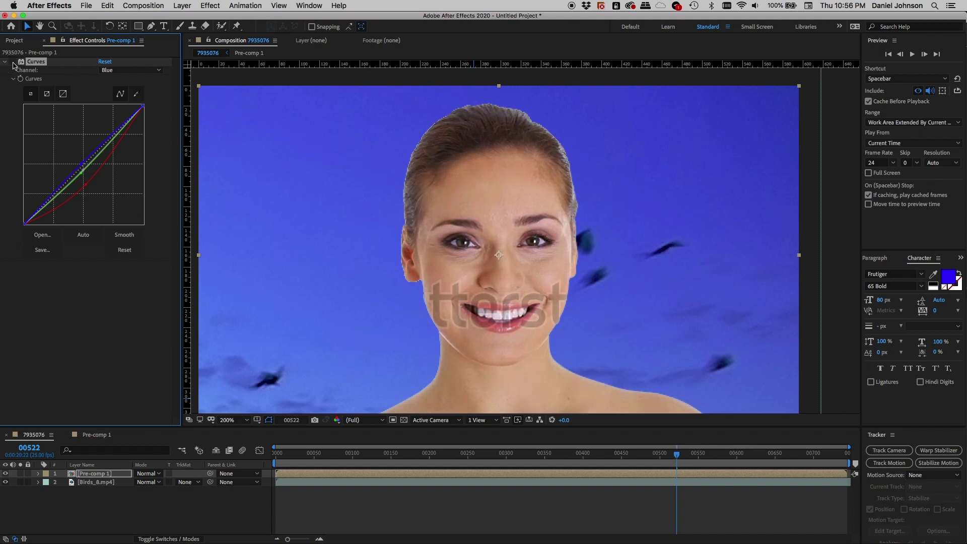
left_click(12, 63)
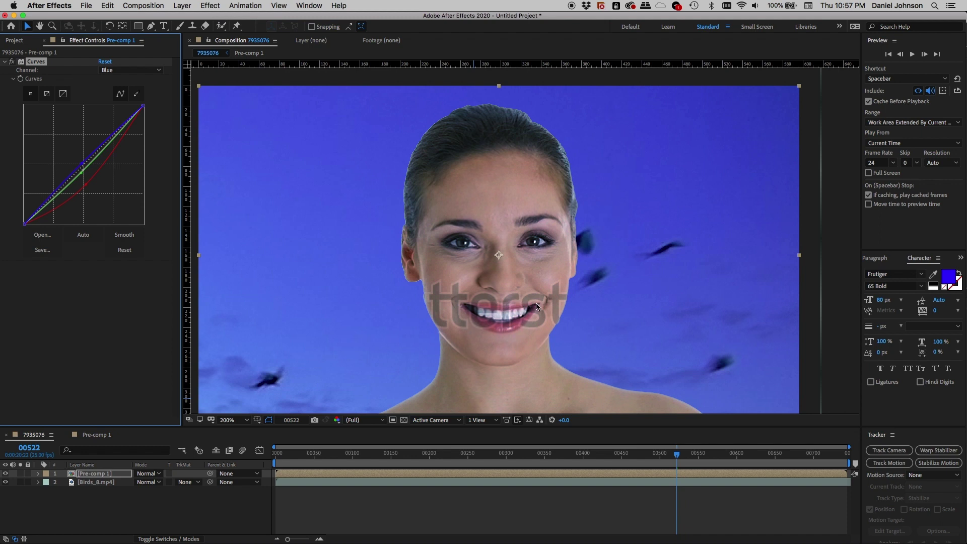
Step: Add an Inner Glow layer style to Pre-comp 1 and expand its settings in the timeline
left_click(113, 473)
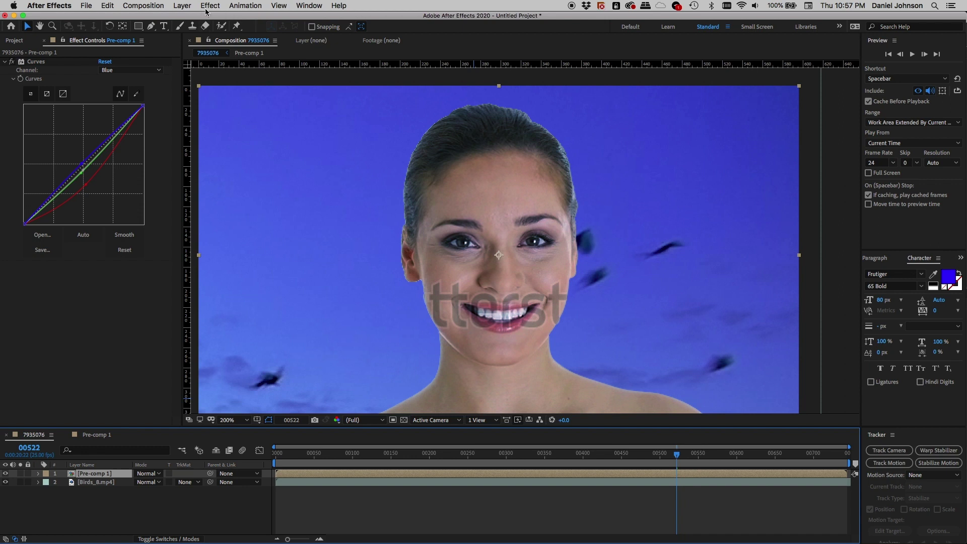
left_click(184, 8)
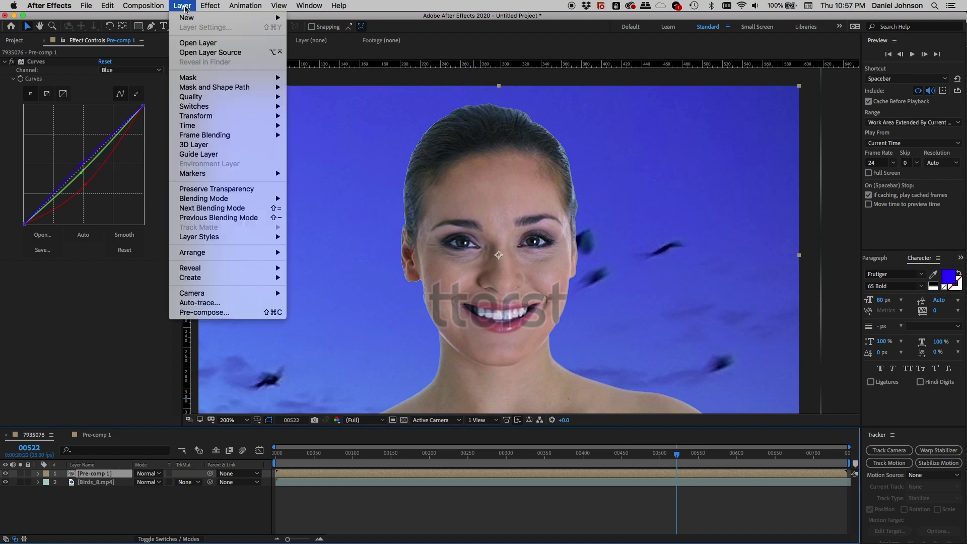
mouse_move(223, 237)
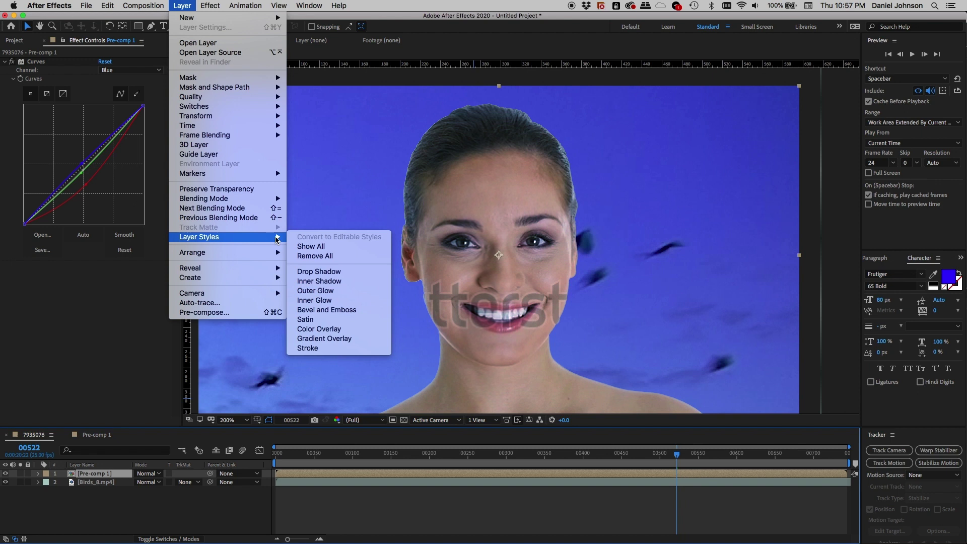
left_click(325, 301)
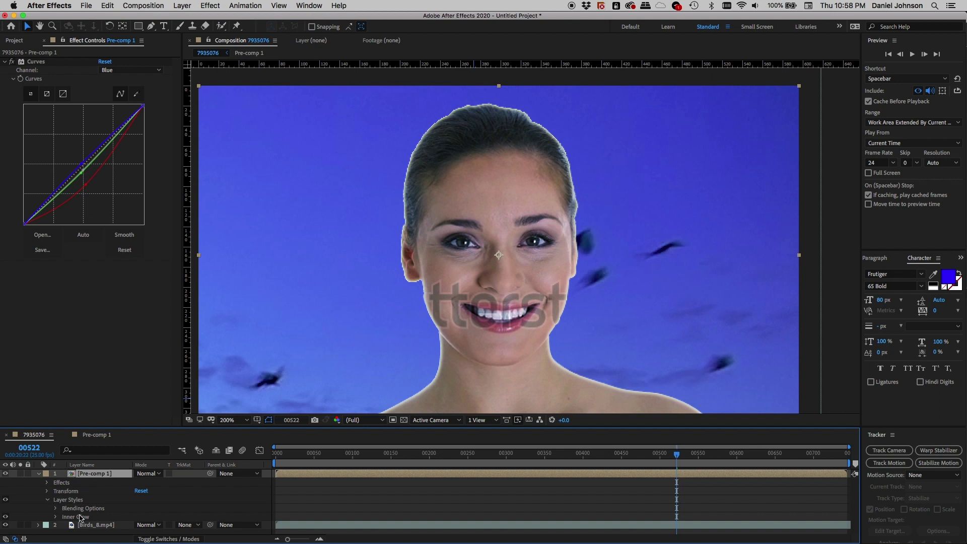
left_click(56, 517)
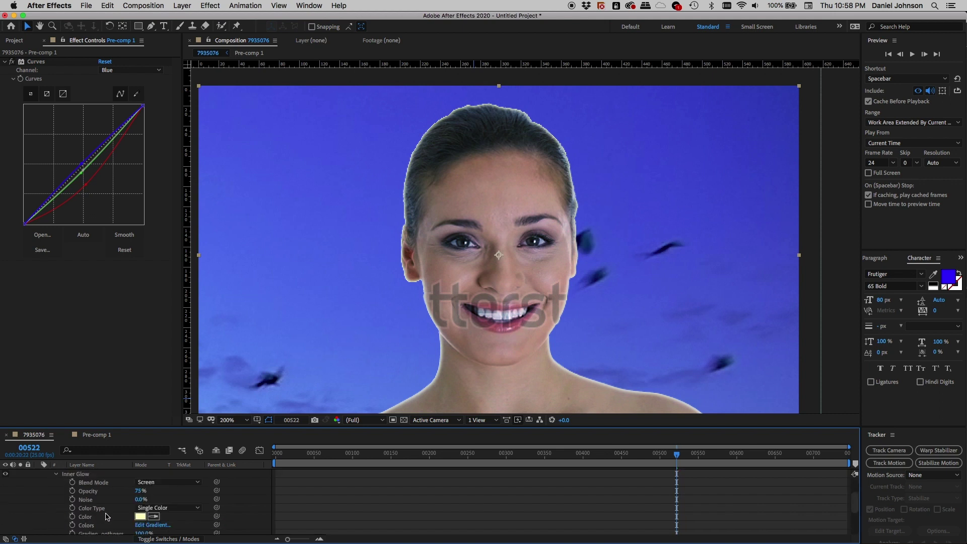
Step: Set the Inner Glow color to the sky blue sampled from the background beside the woman's head
left_click(139, 516)
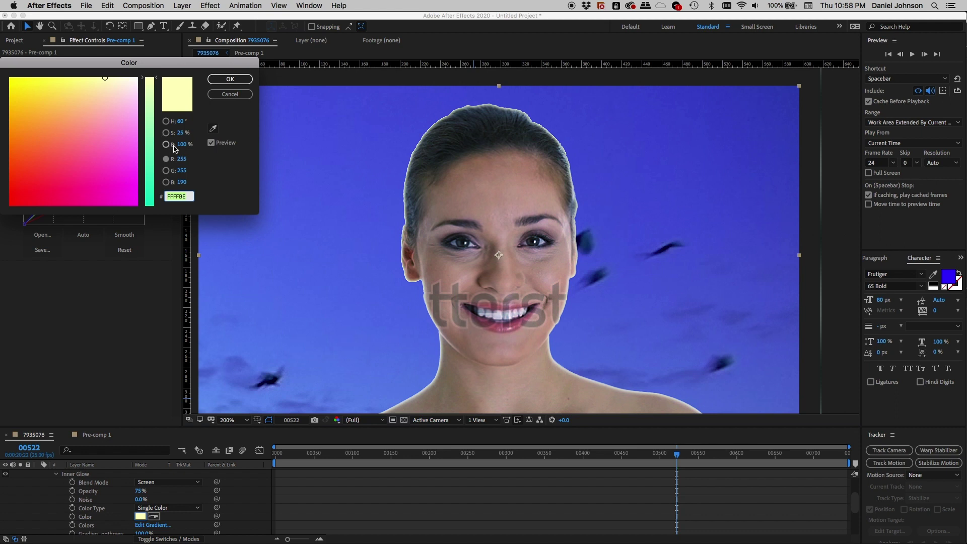
left_click(222, 95)
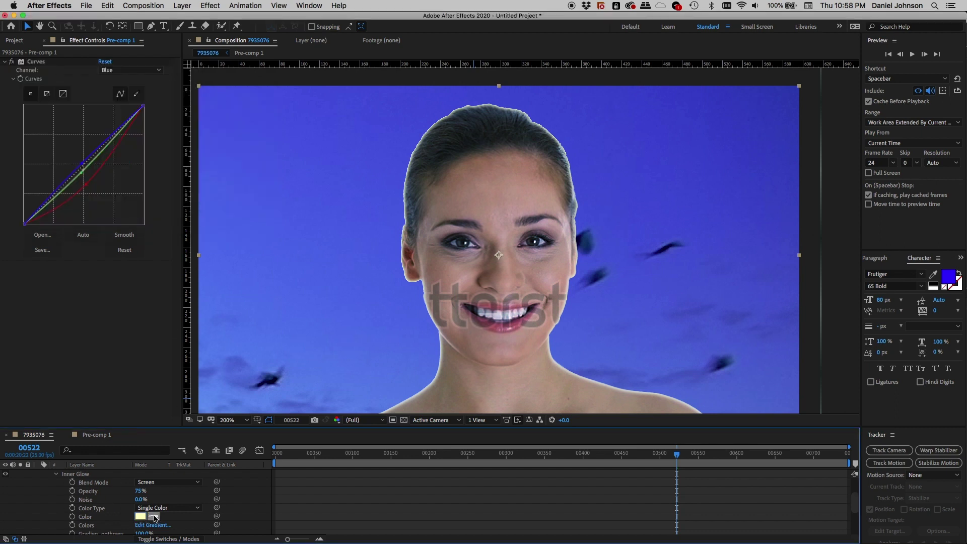
left_click(153, 516)
left_click(543, 112)
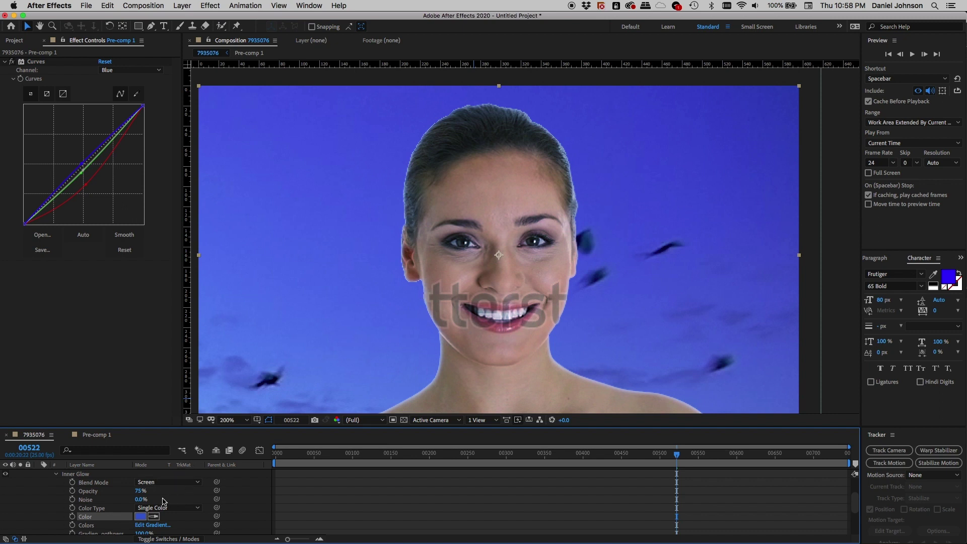
Step: Set the Inner Glow's blend mode to Multiply and its size to 12
scroll(162, 501, "up", 1)
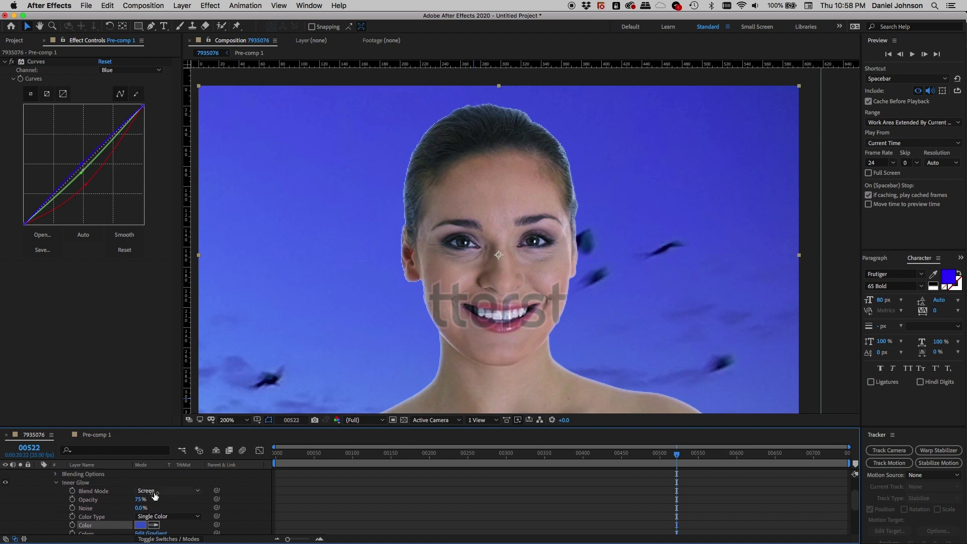
left_click(197, 493)
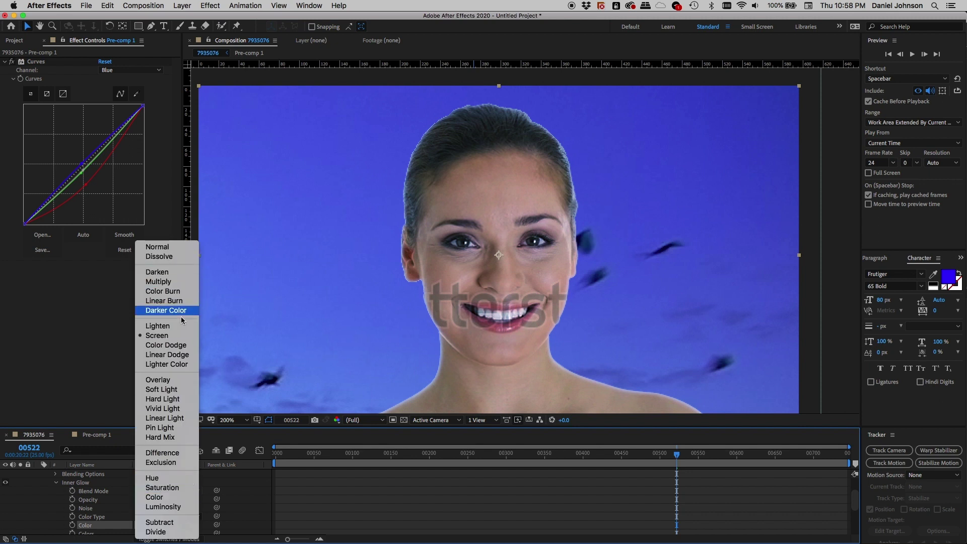
left_click(172, 283)
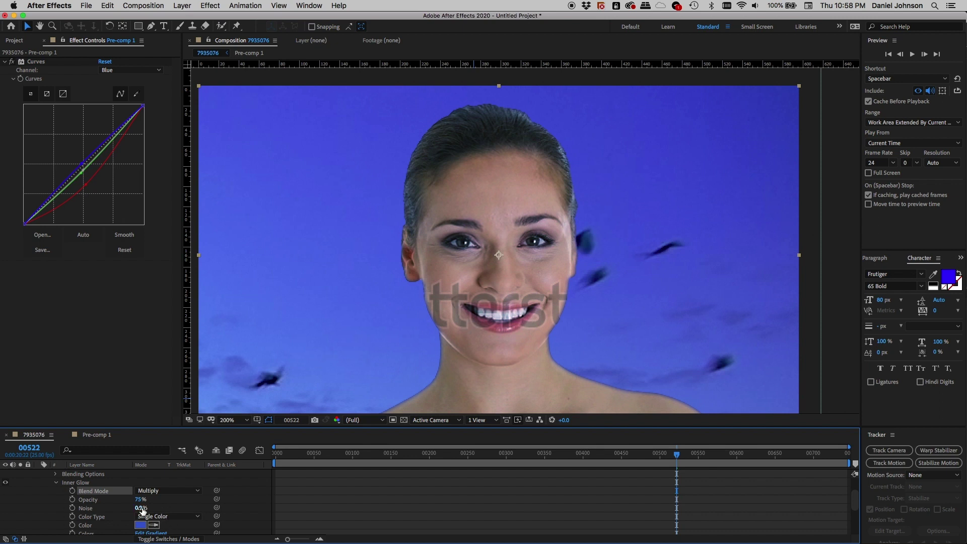
scroll(163, 518, "down", 4)
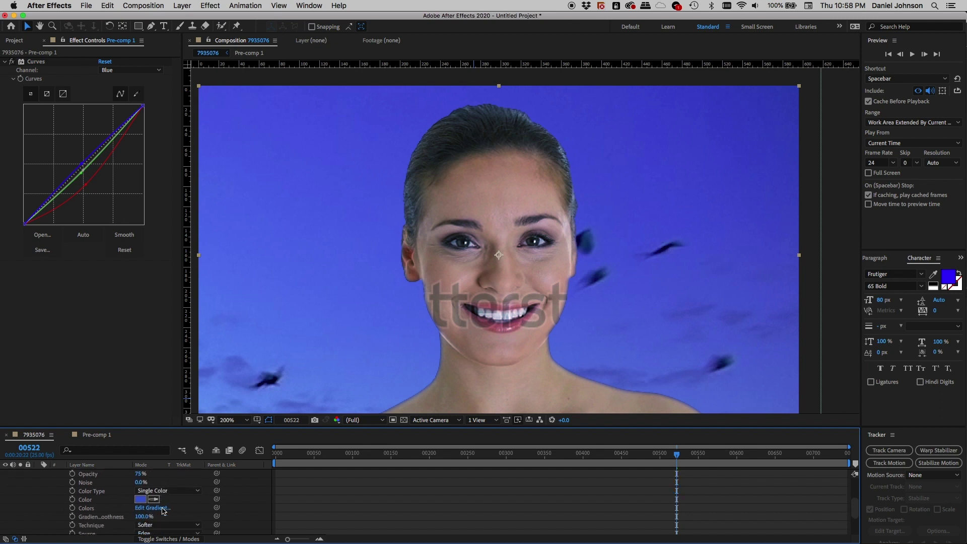
scroll(162, 511, "down", 3)
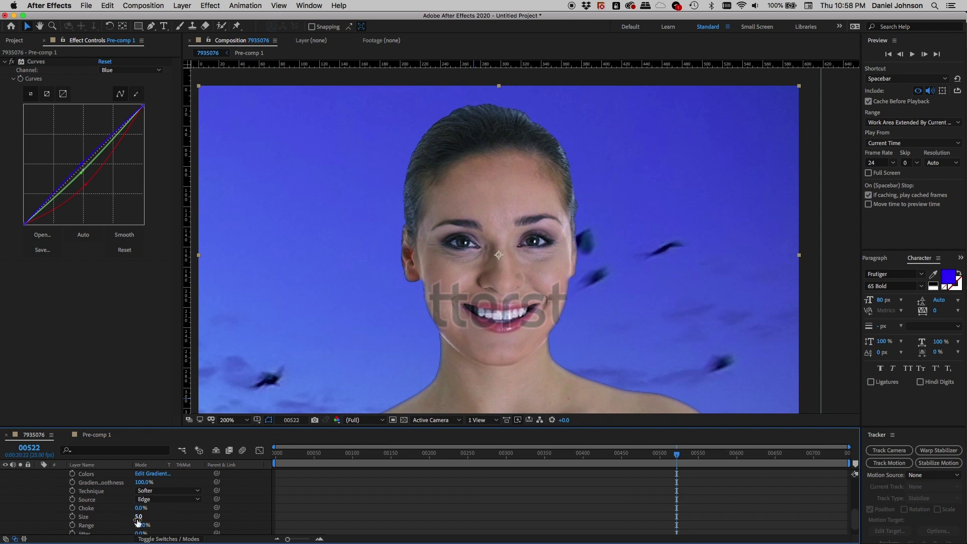
left_click(139, 518)
left_click_drag(140, 519, 142, 518)
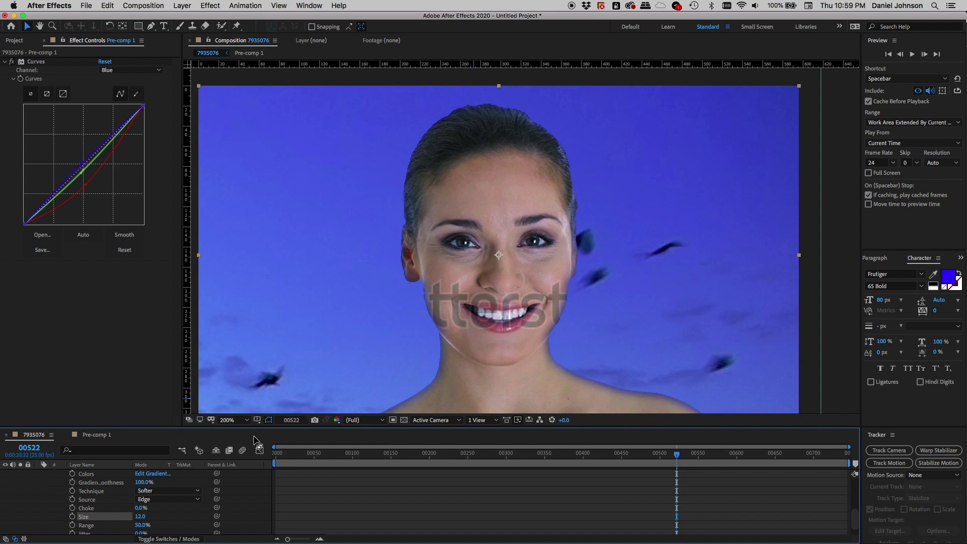
Step: Enlarge the timeline area and reduce the Inner Glow's opacity to 39%
scroll(183, 501, "up", 3)
scroll(184, 501, "up", 2)
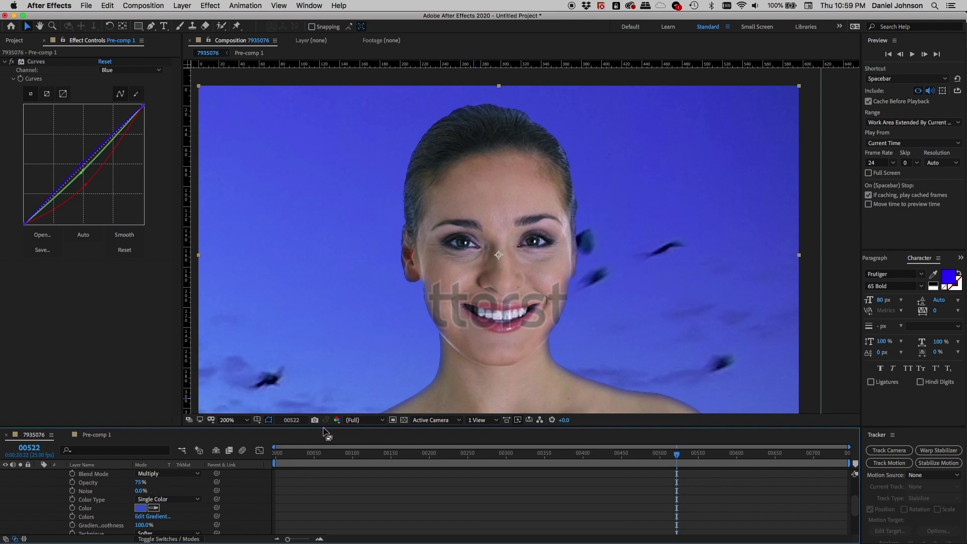
left_click_drag(320, 428, 320, 403)
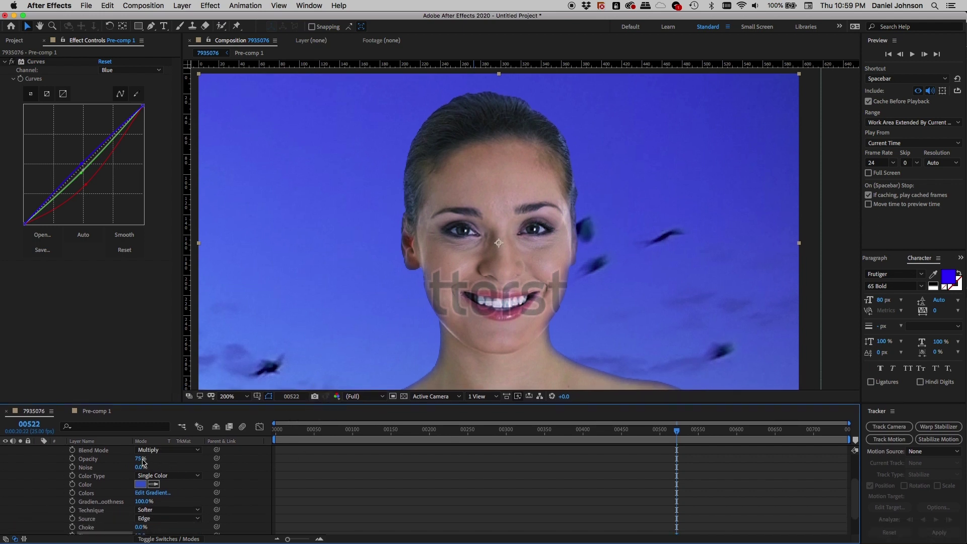
left_click_drag(142, 461, 121, 462)
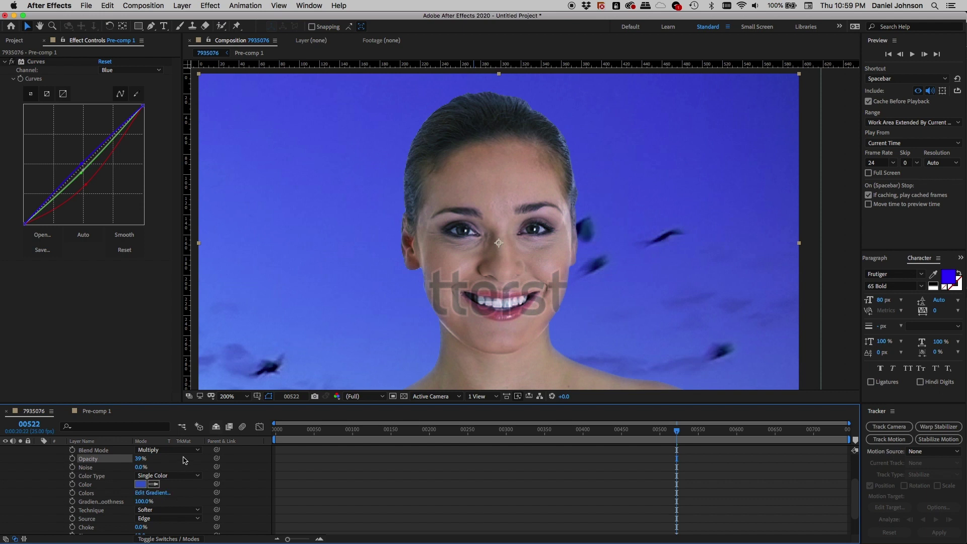
Step: Try Overlay, Soft Light and Hard Light as the Inner Glow's blend mode
left_click(180, 450)
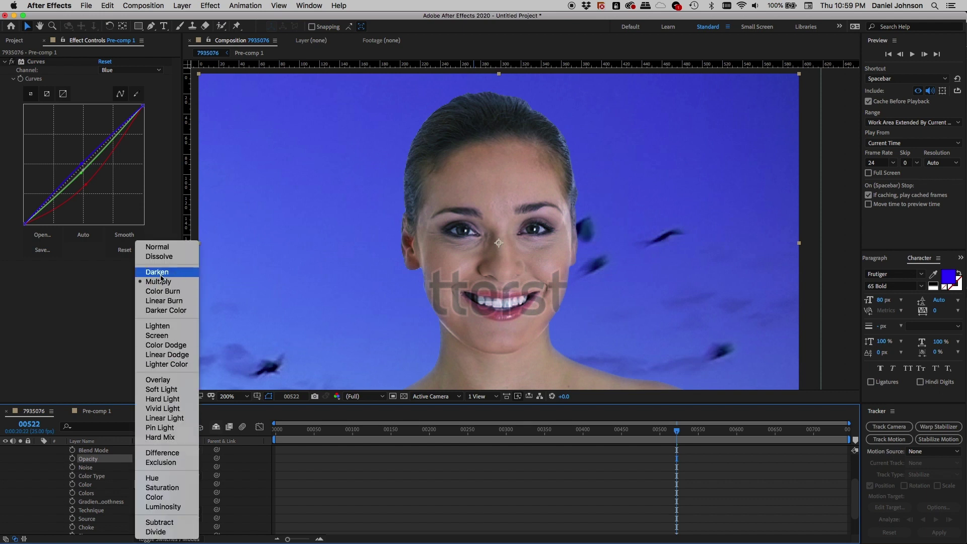
left_click(171, 380)
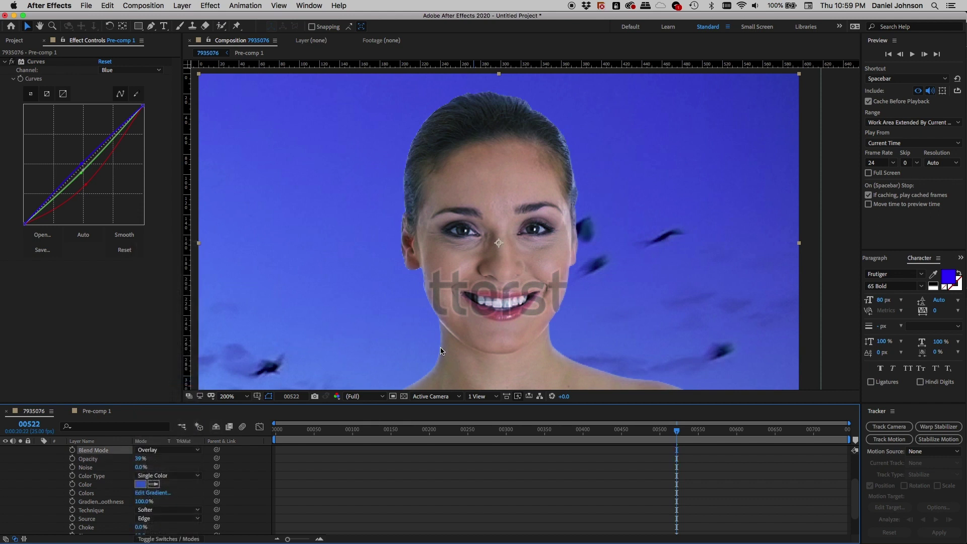
left_click(172, 449)
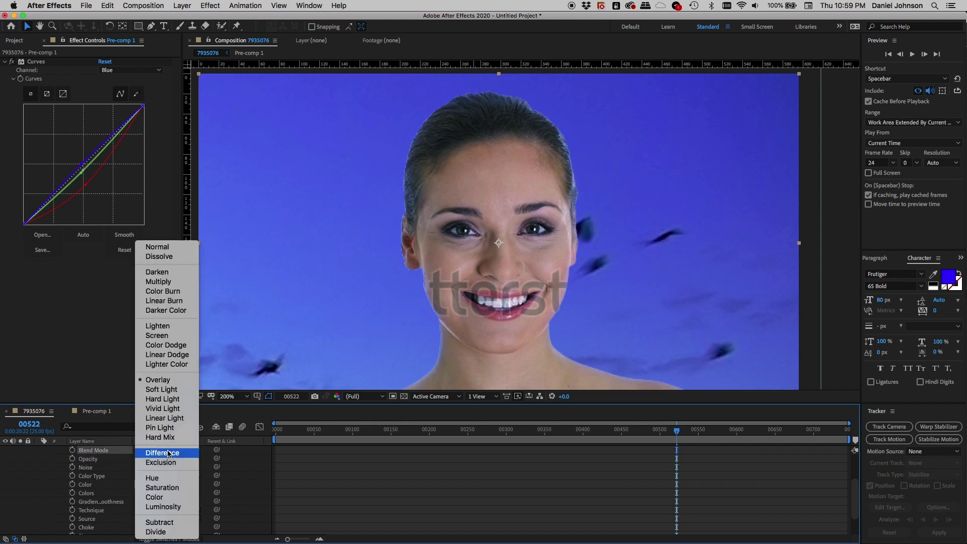
left_click(170, 389)
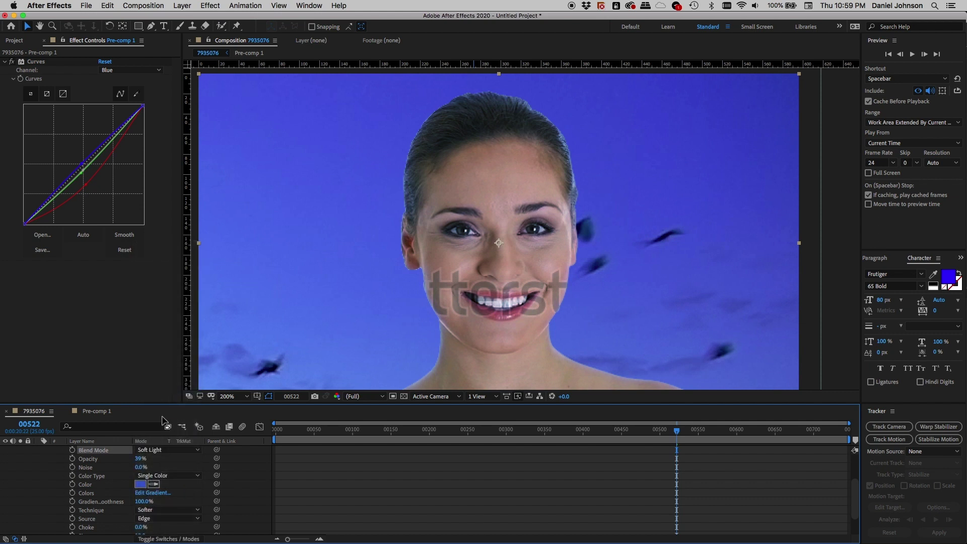
left_click(171, 450)
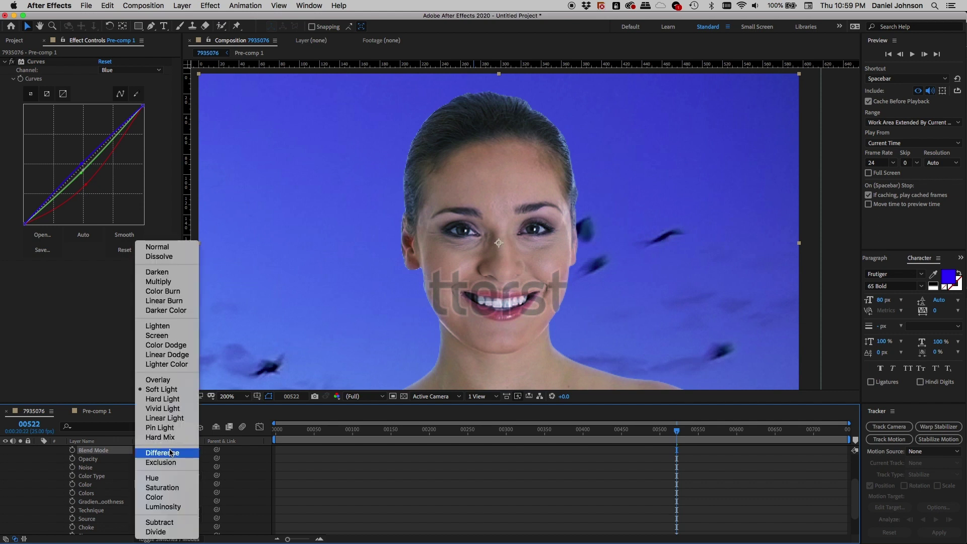
left_click(168, 399)
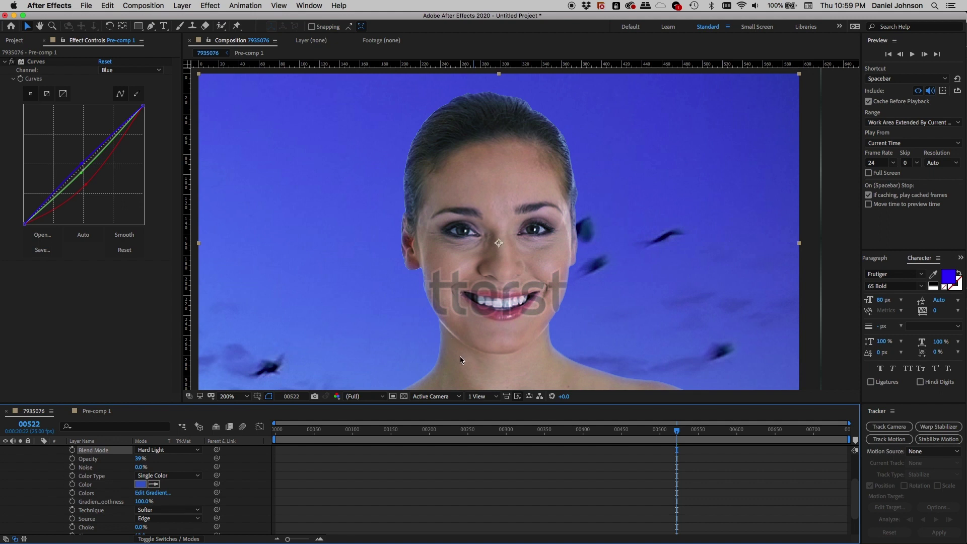
Step: Try Hue and Color as the Inner Glow's blend mode
left_click(168, 449)
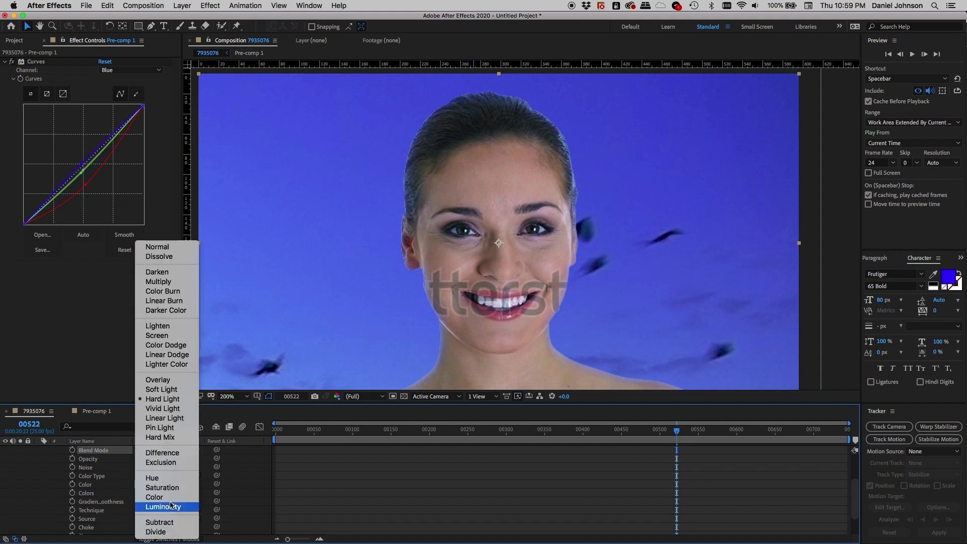
left_click(163, 480)
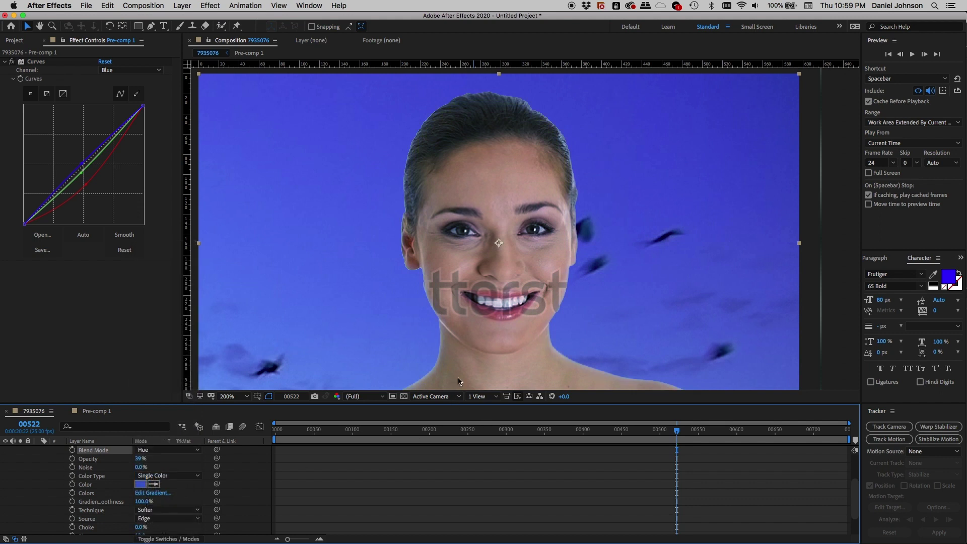
left_click(165, 450)
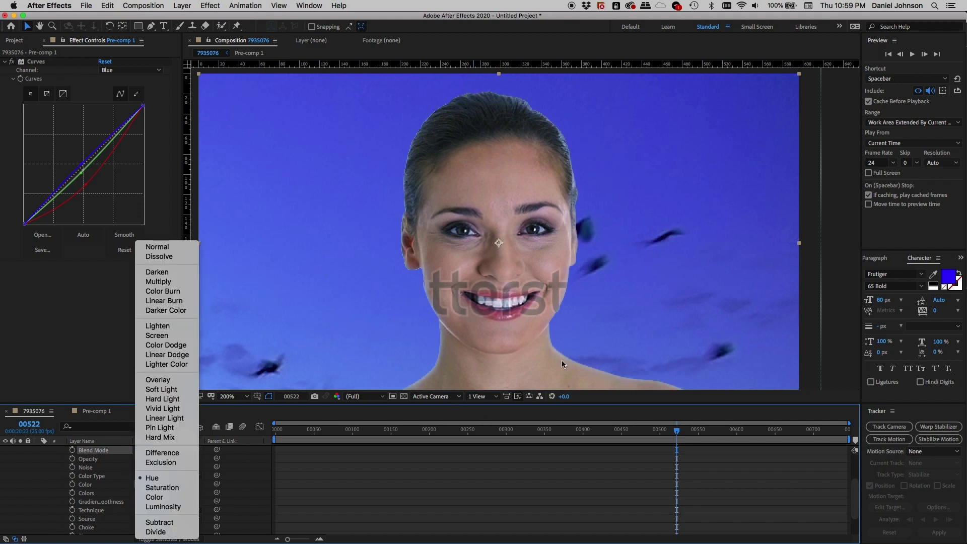
left_click(155, 497)
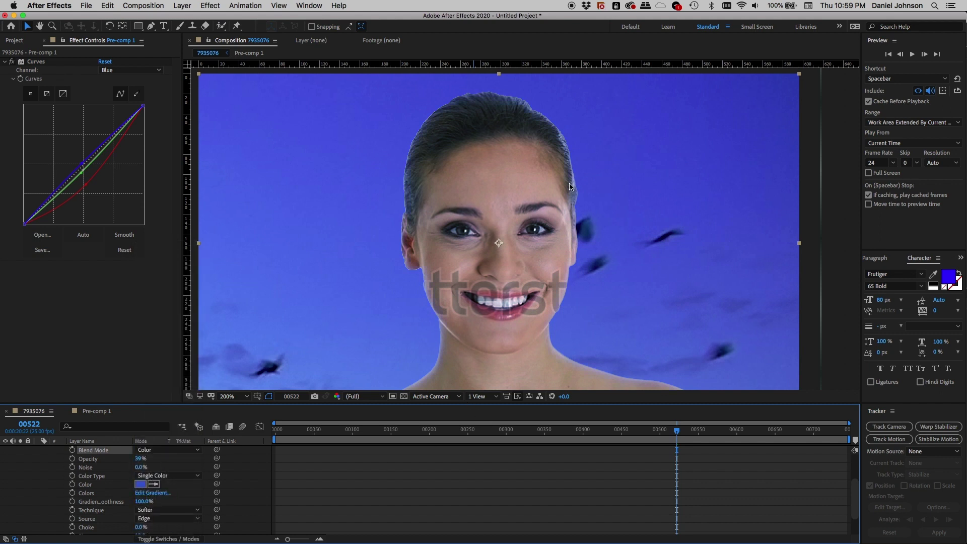
Step: Compare Hard Light and Vivid Light for the Inner Glow, and return its blend mode to Multiply
left_click(175, 450)
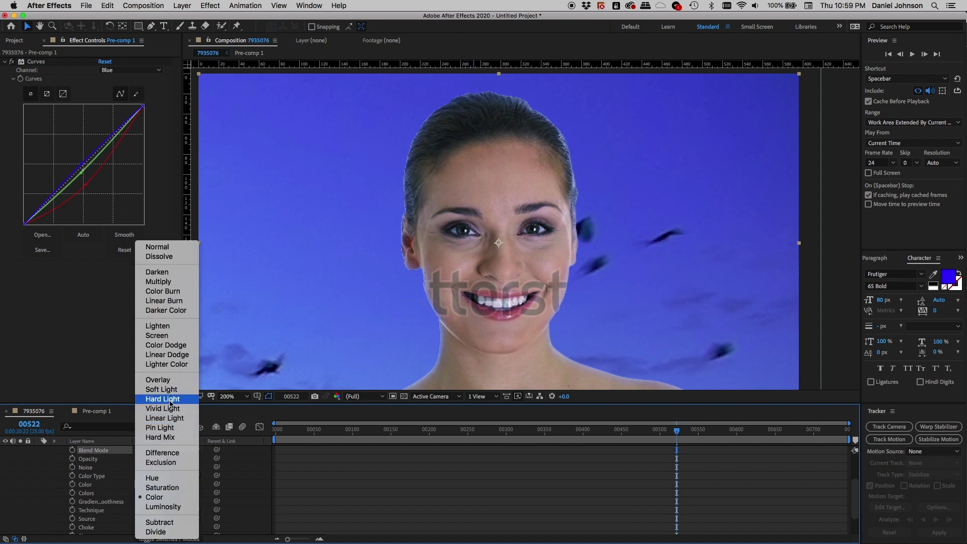
left_click(169, 398)
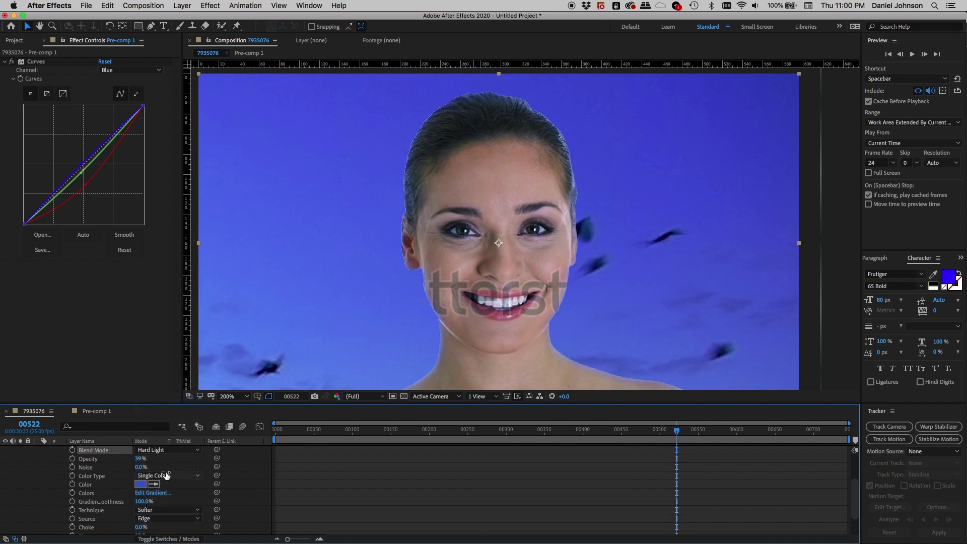
left_click(167, 449)
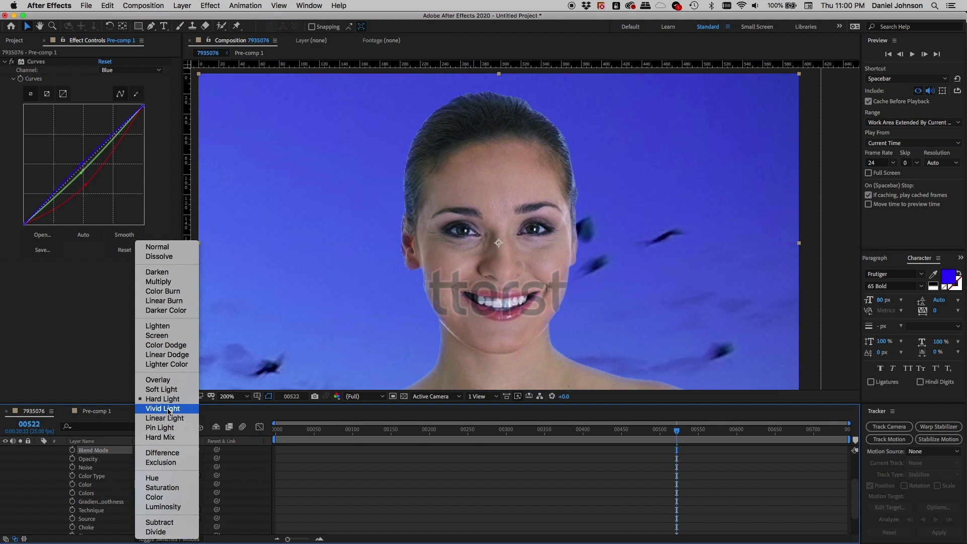
left_click(169, 409)
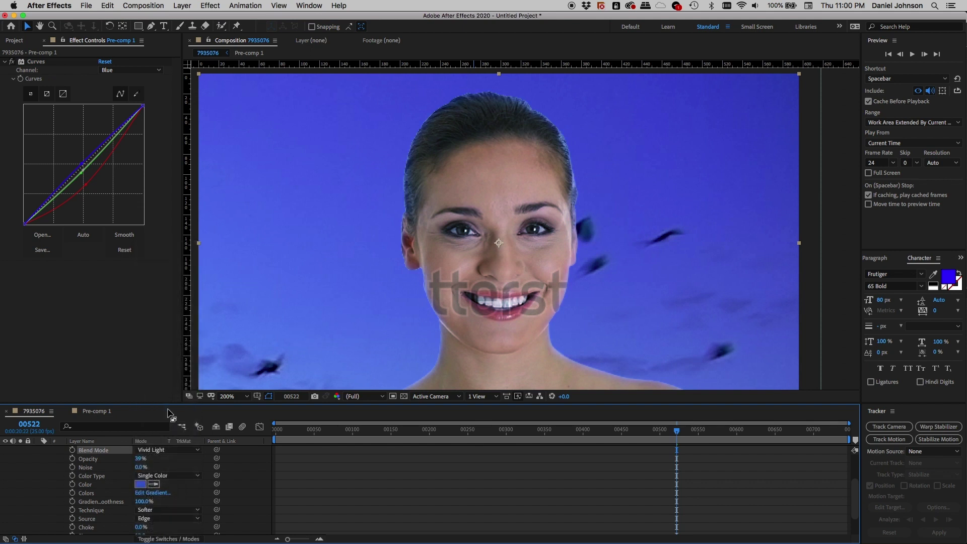
left_click(167, 449)
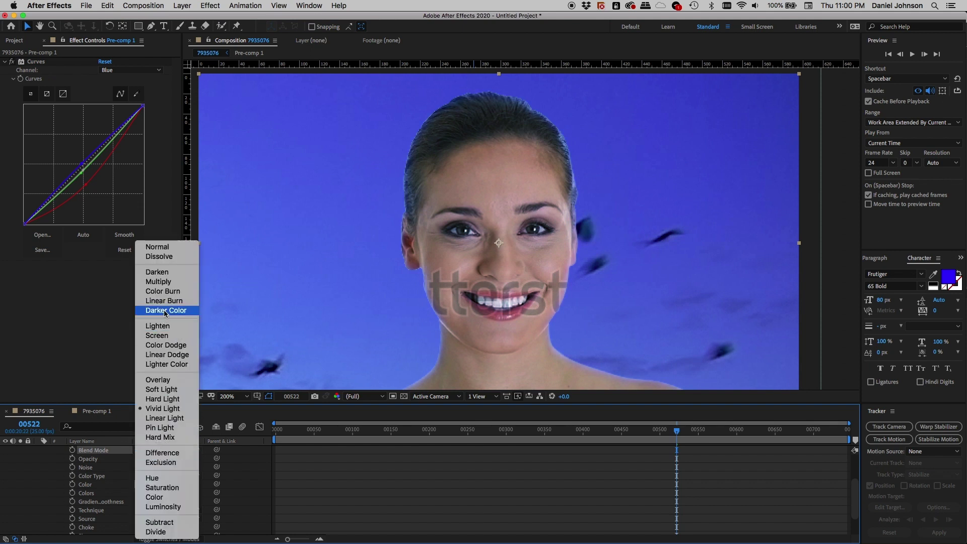
left_click(160, 281)
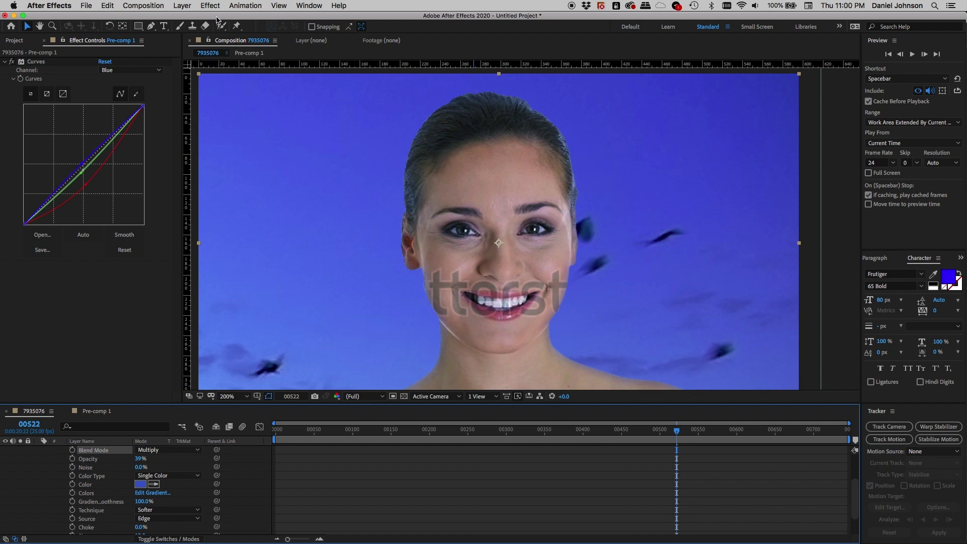
Step: Add an Inner Shadow layer style to Pre-comp 1 and expand its settings in place of the Inner Glow's
left_click(191, 7)
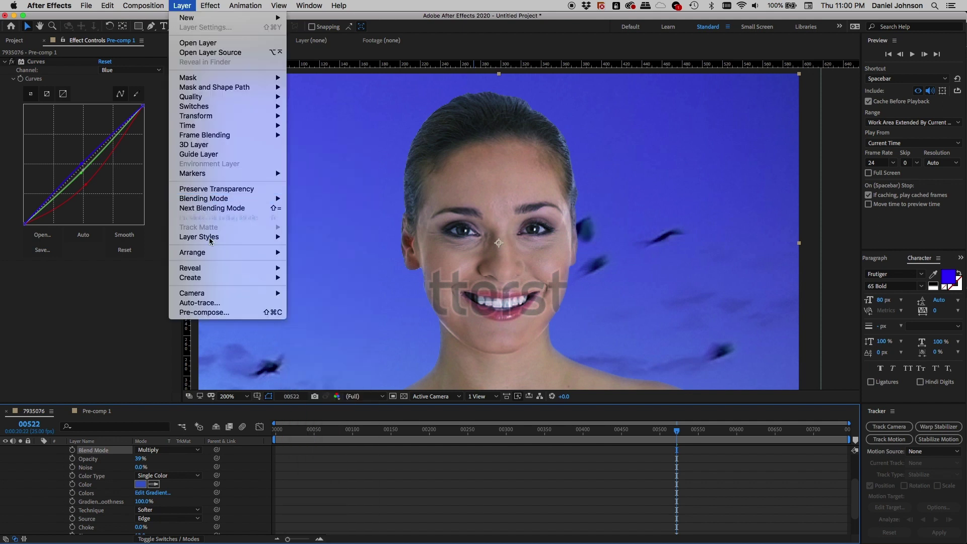
mouse_move(220, 240)
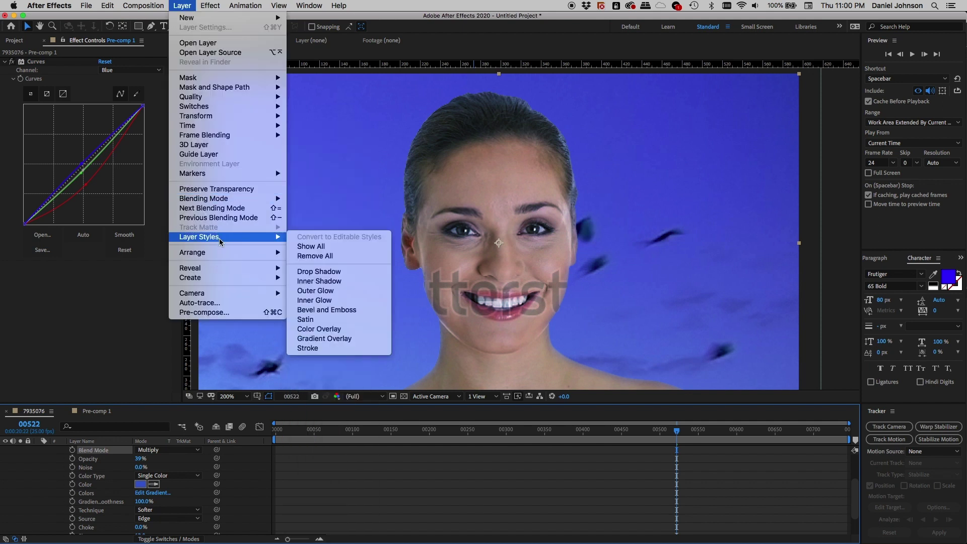
left_click(336, 284)
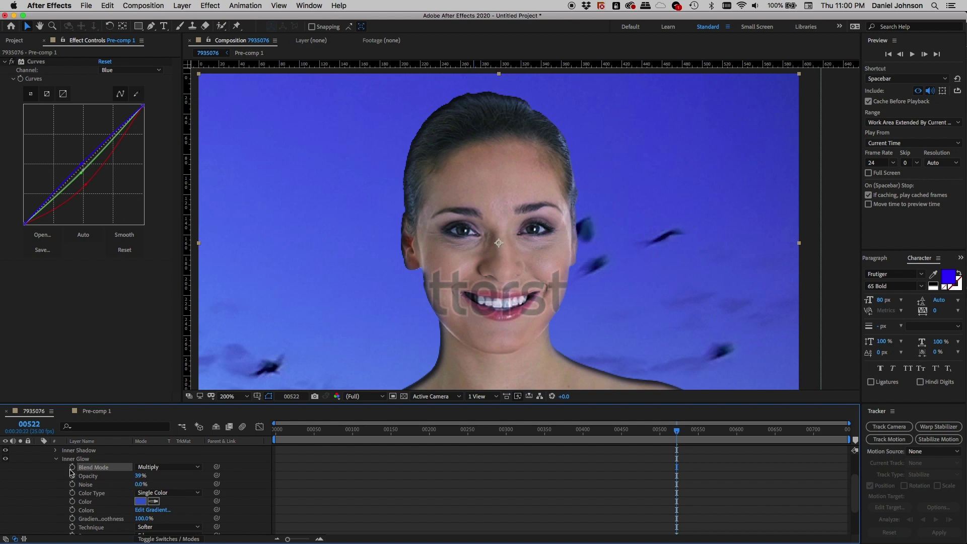
left_click(57, 460)
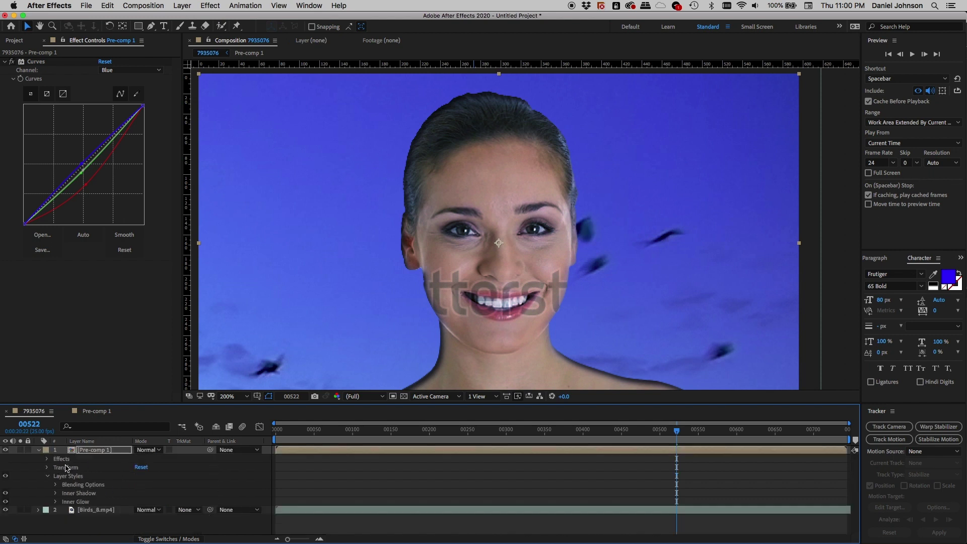
left_click(55, 494)
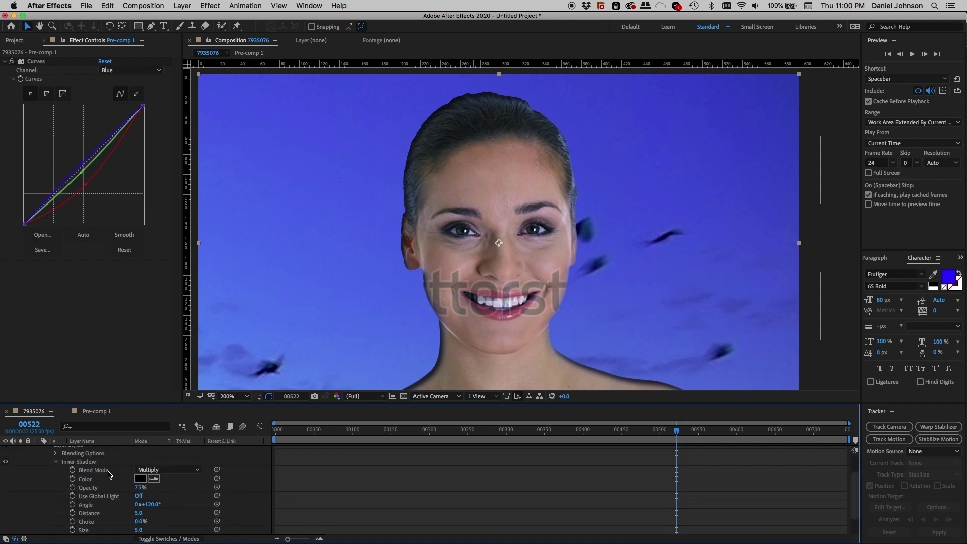
Step: Set the Inner Shadow's color to the light blue sampled from the lower-left sky and its blend mode to Screen
scroll(108, 475, "up", 1)
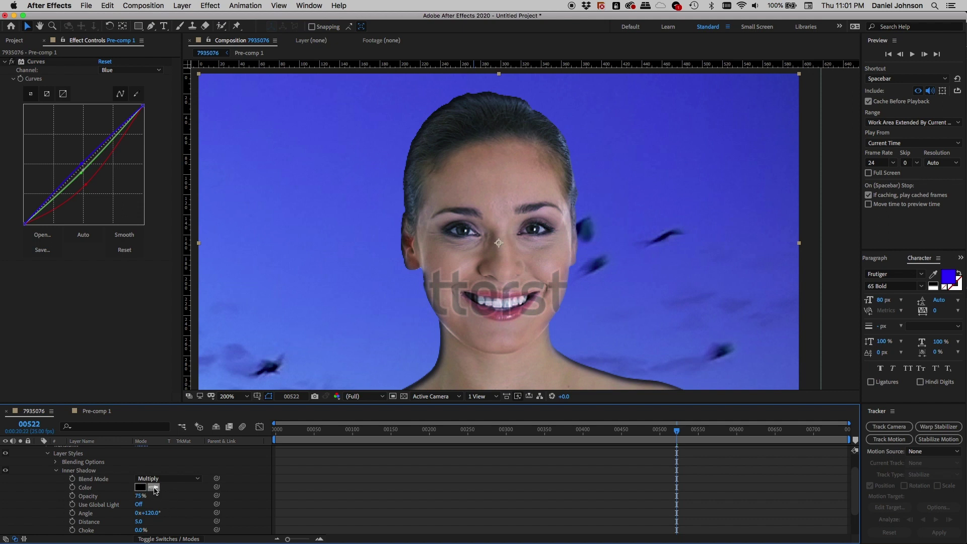
left_click(154, 489)
left_click(153, 487)
left_click(216, 378)
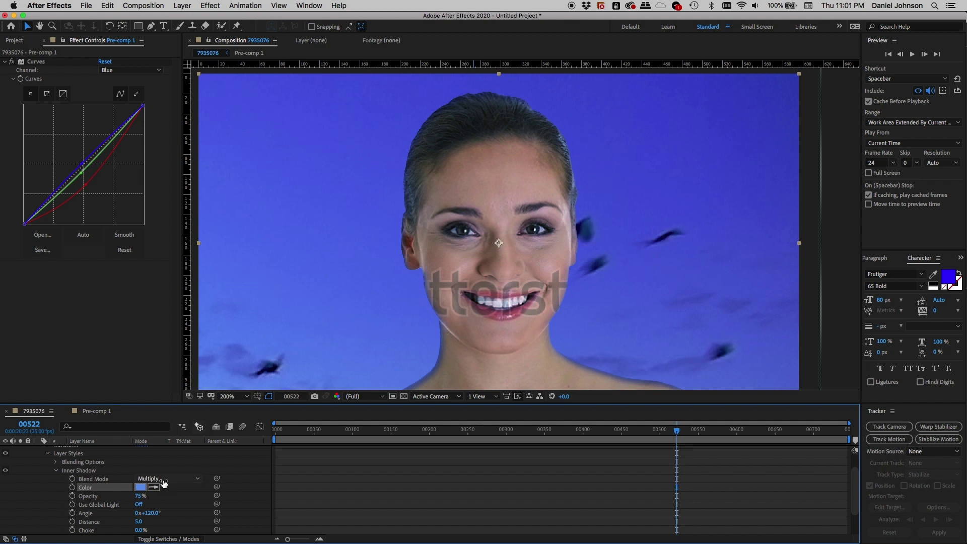
left_click(163, 480)
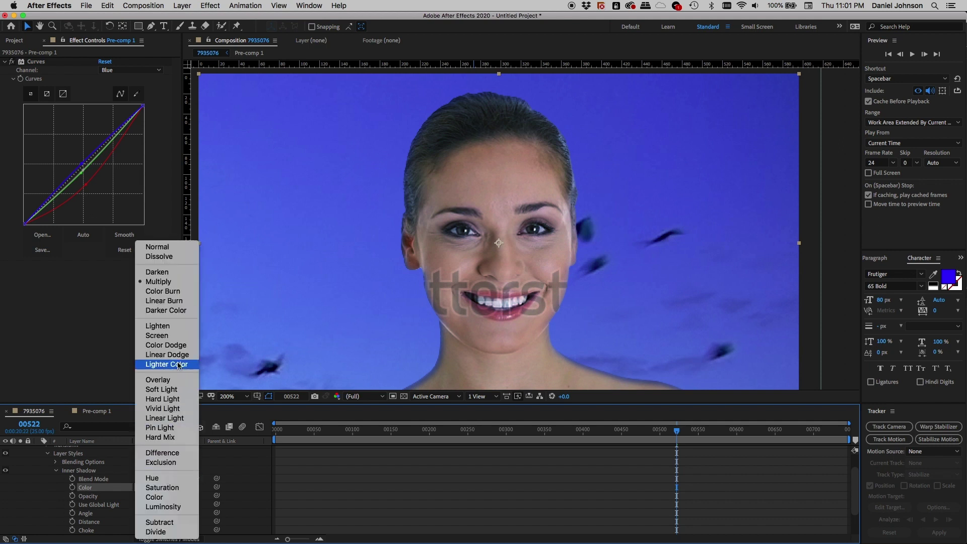
left_click(177, 336)
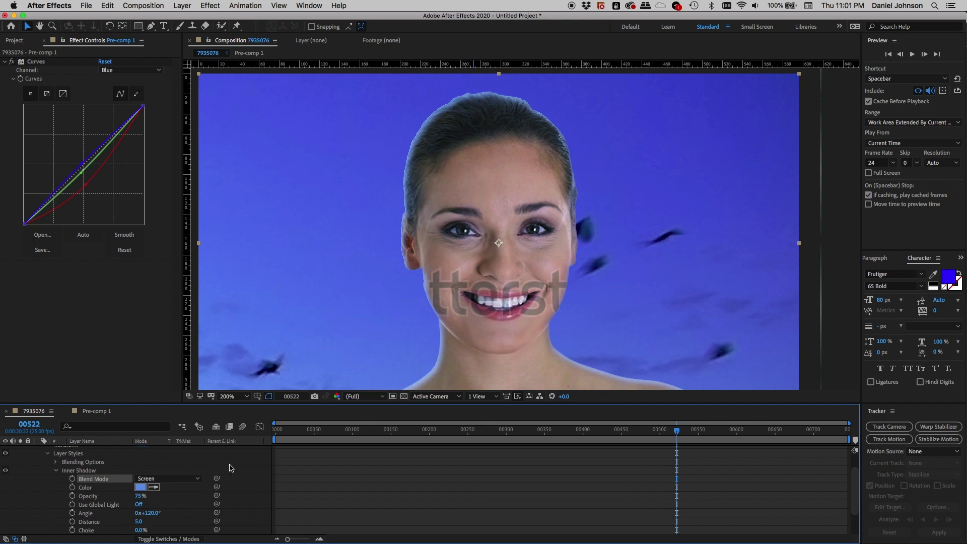
Step: Set the Inner Shadow's size to 3
scroll(170, 504, "down", 3)
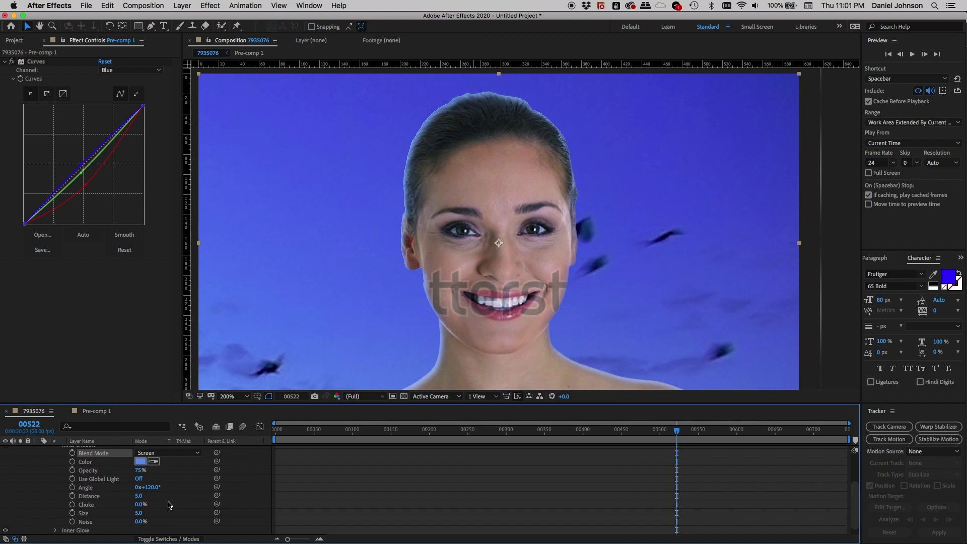
scroll(160, 496, "up", 1)
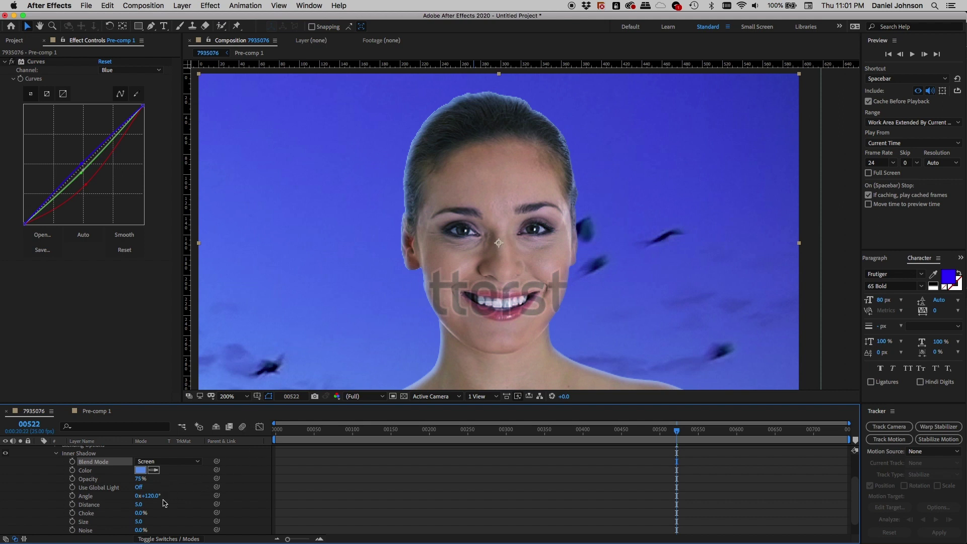
scroll(163, 502, "down", 1)
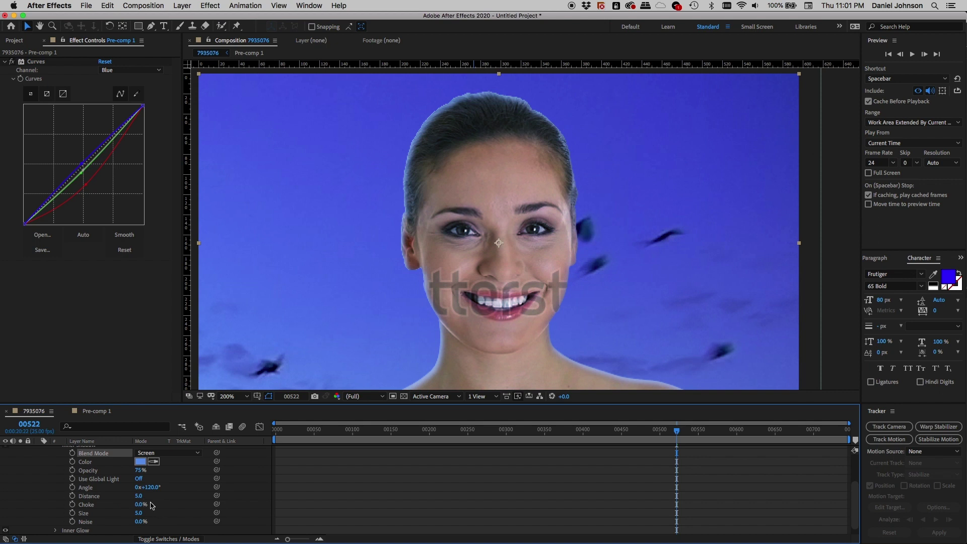
left_click(136, 514)
left_click_drag(136, 516, 136, 516)
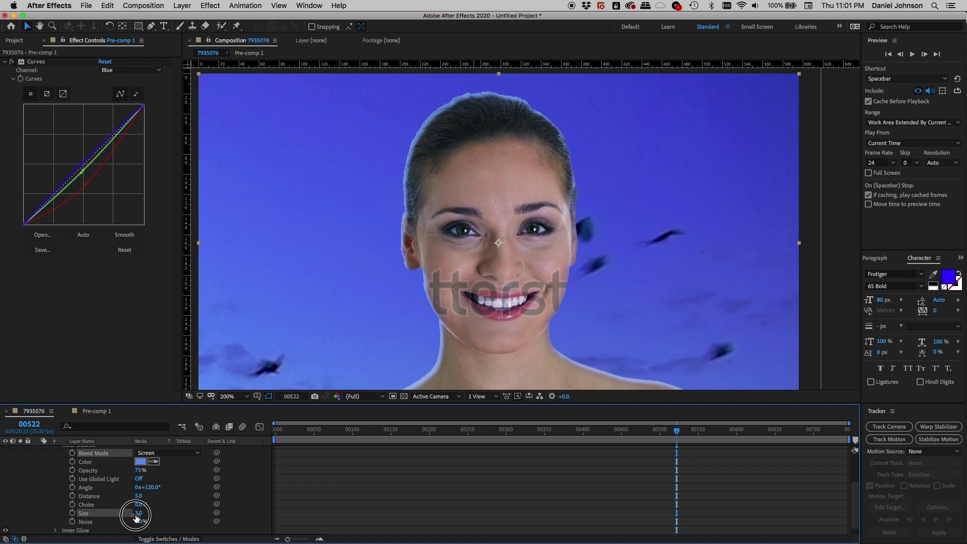
left_click_drag(136, 516, 136, 516)
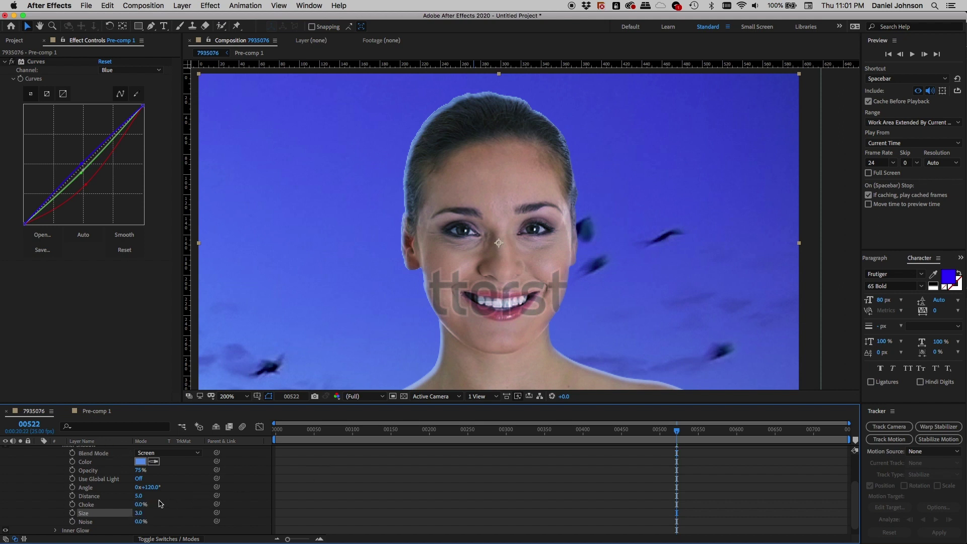
Step: Set the Inner Shadow's distance to 2 and its angle to 207°
left_click_drag(138, 497, 136, 500)
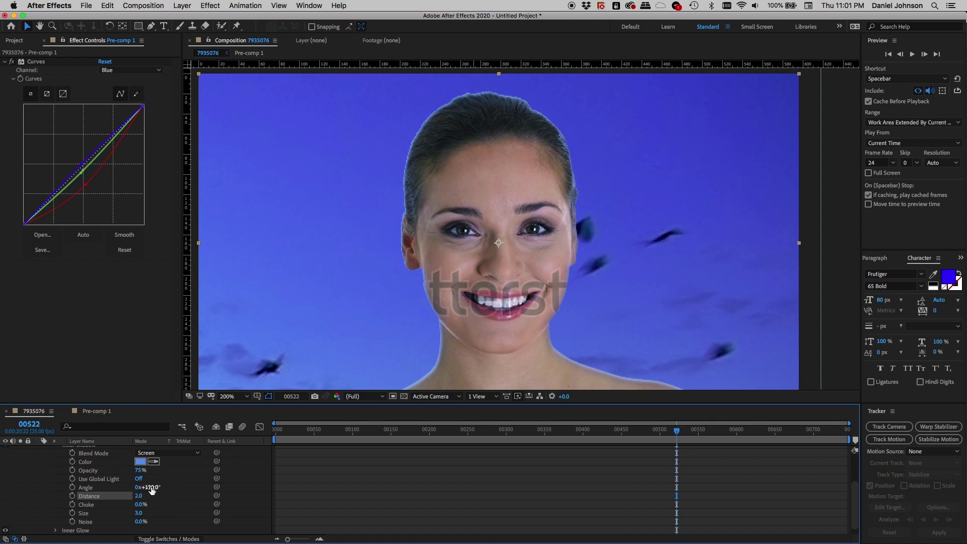
left_click_drag(151, 487, 171, 490)
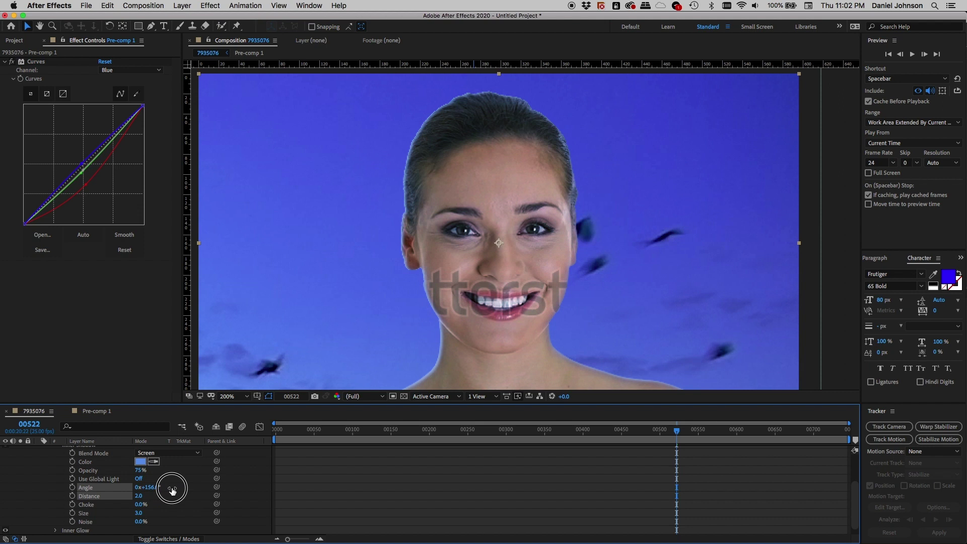
left_click_drag(172, 489, 195, 488)
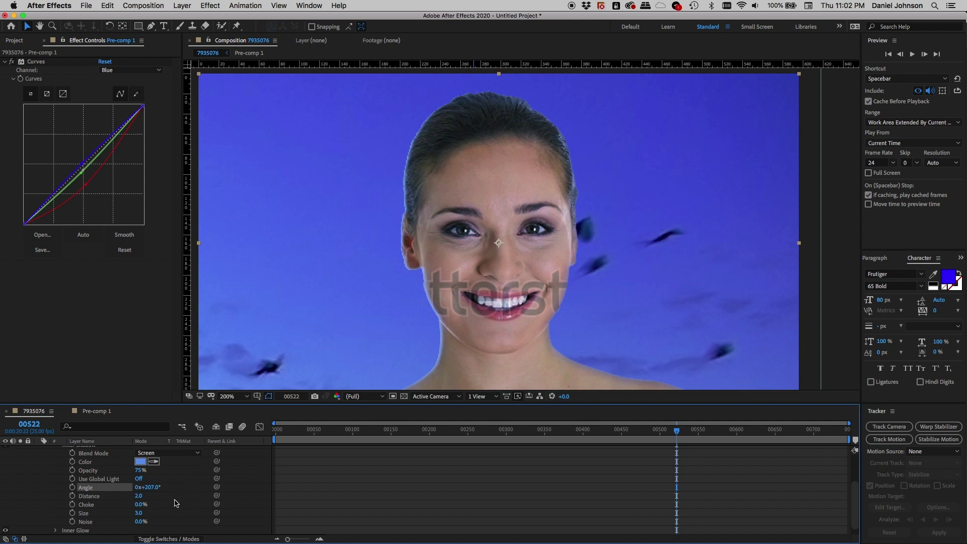
Step: Reduce the Inner Shadow's size to 2 and its opacity to 39%
left_click(139, 512)
type("2")
key("Return")
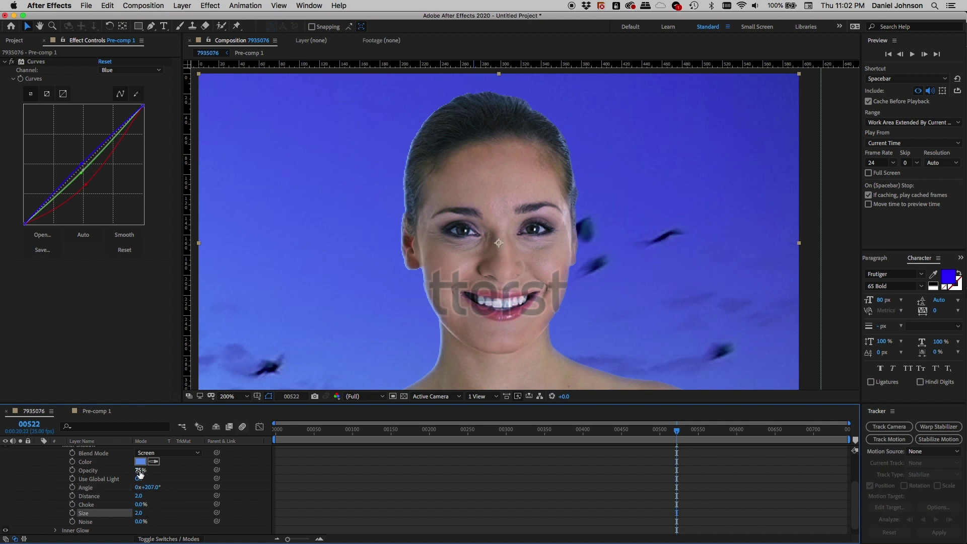
left_click_drag(139, 472, 123, 474)
scroll(123, 496, "up", 2)
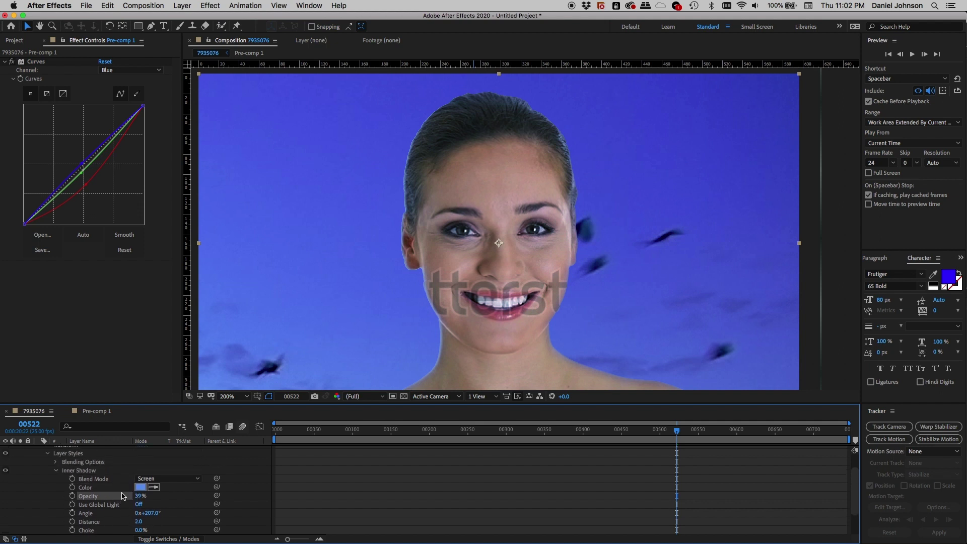
Step: Compare the image with and without the Inner Shadow, try its Color Dodge and Linear Dodge blend modes, and restore Screen
left_click(6, 471)
left_click(5, 472)
left_click(184, 479)
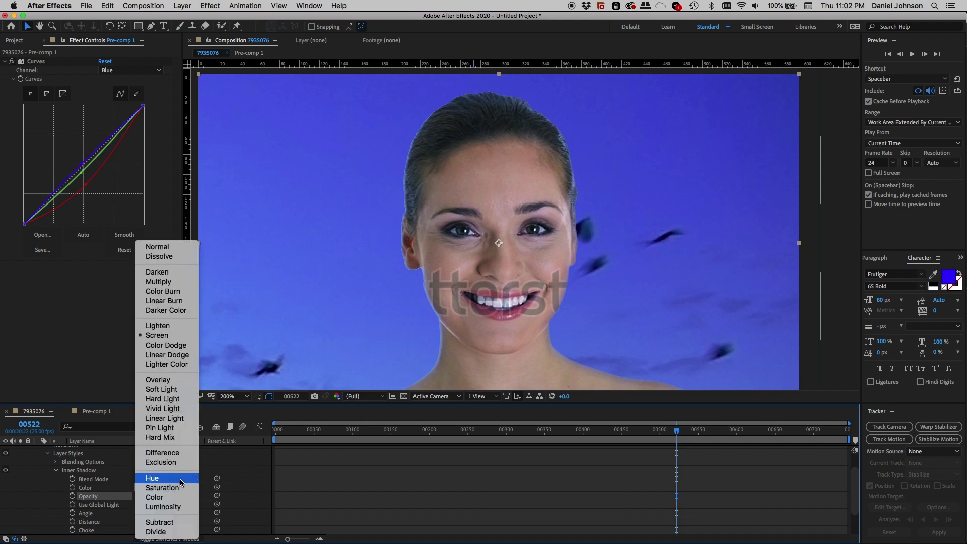
left_click(169, 345)
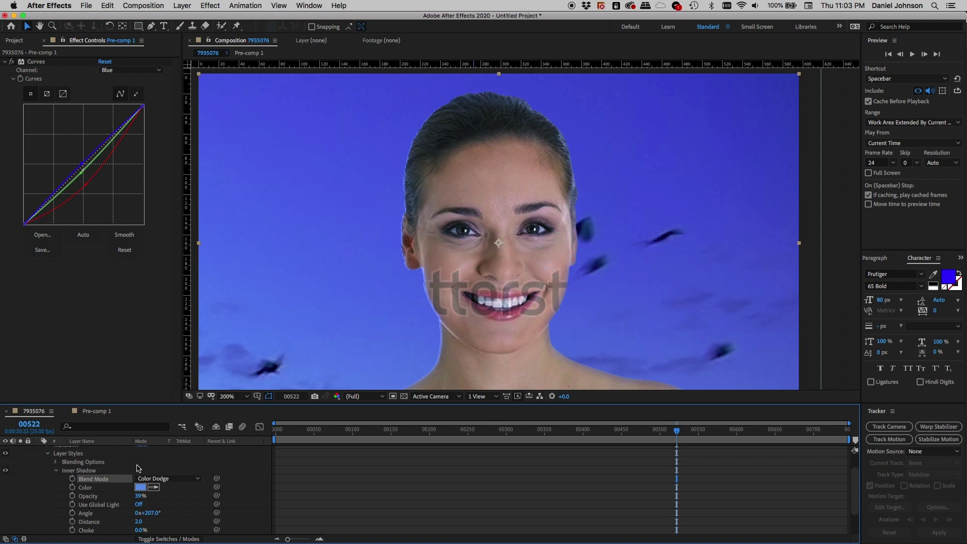
left_click(166, 478)
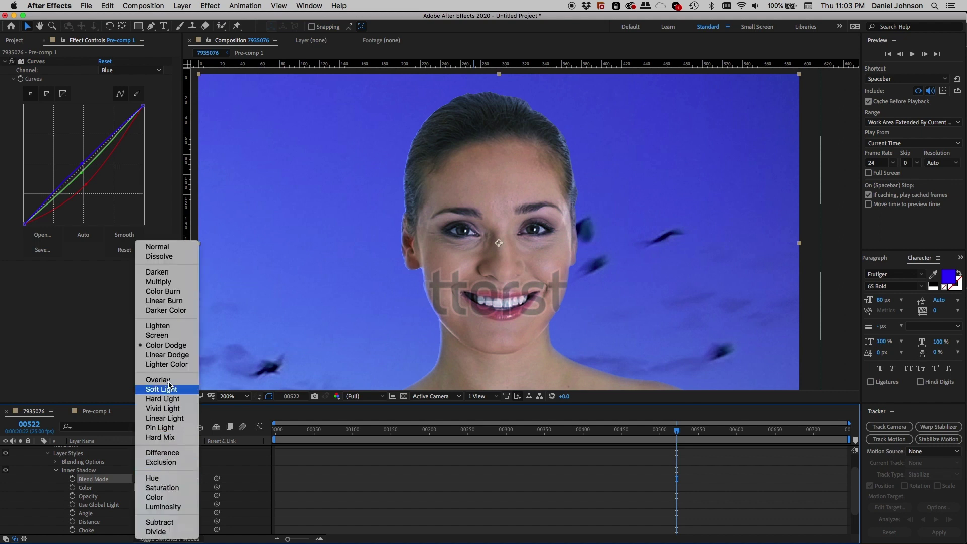
left_click(171, 355)
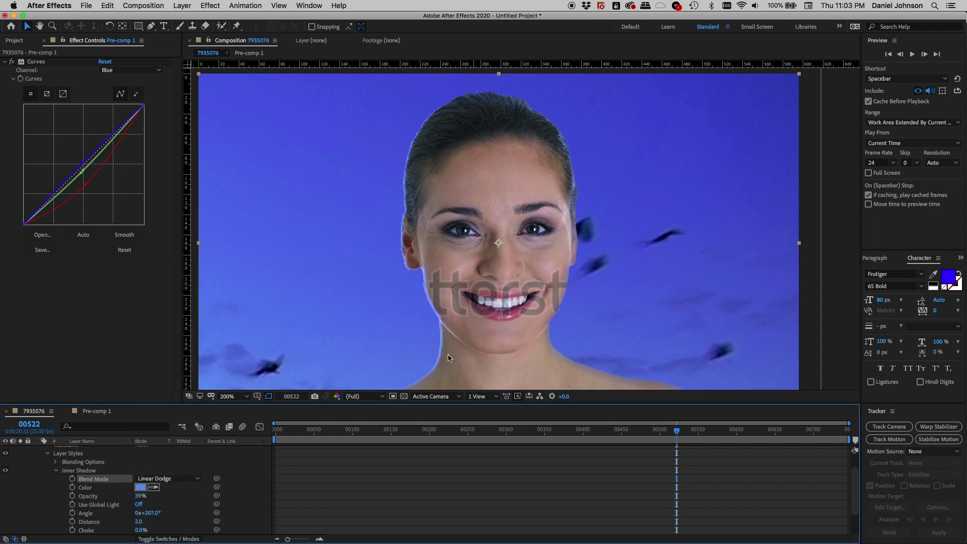
left_click(161, 480)
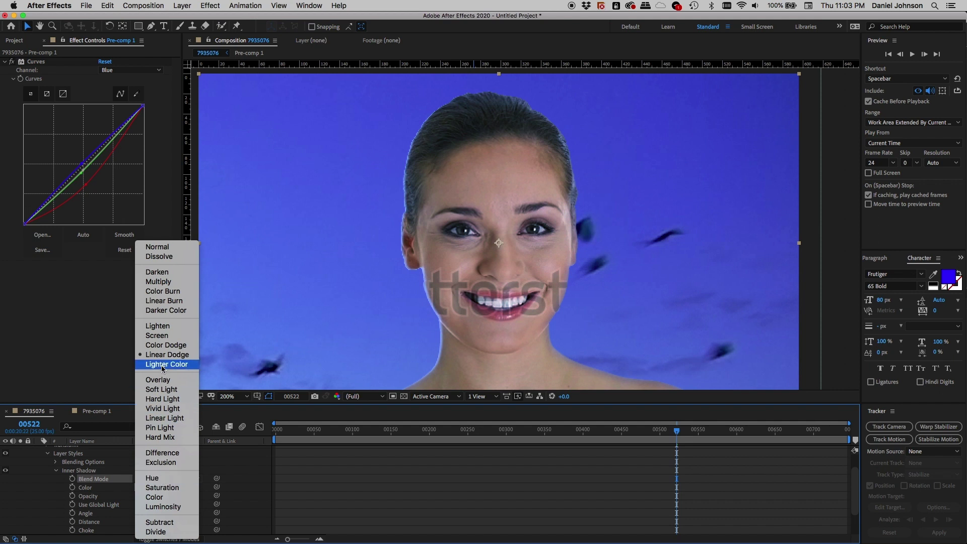
left_click(160, 335)
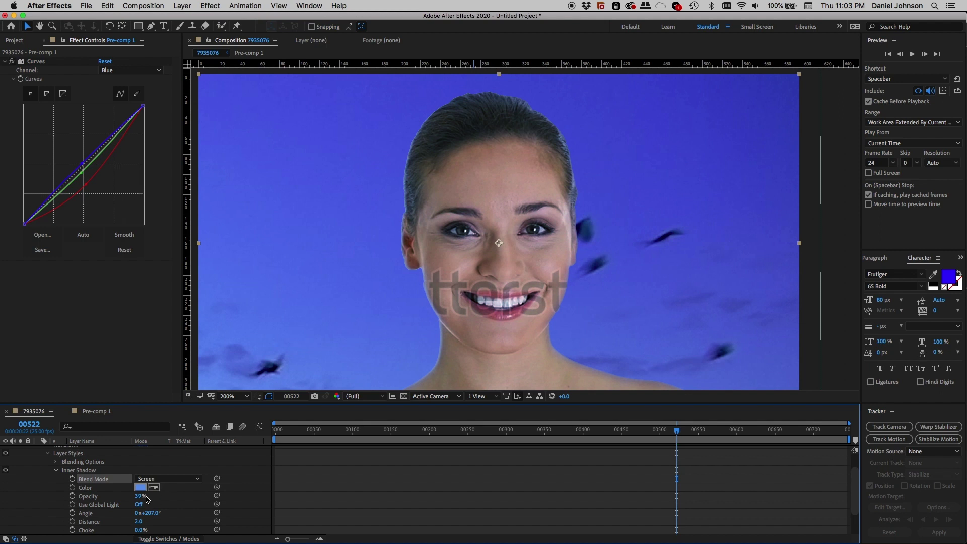
Step: Review the full composite from the first frame to frame 71 and collapse Pre-comp 1's properties
key("comma")
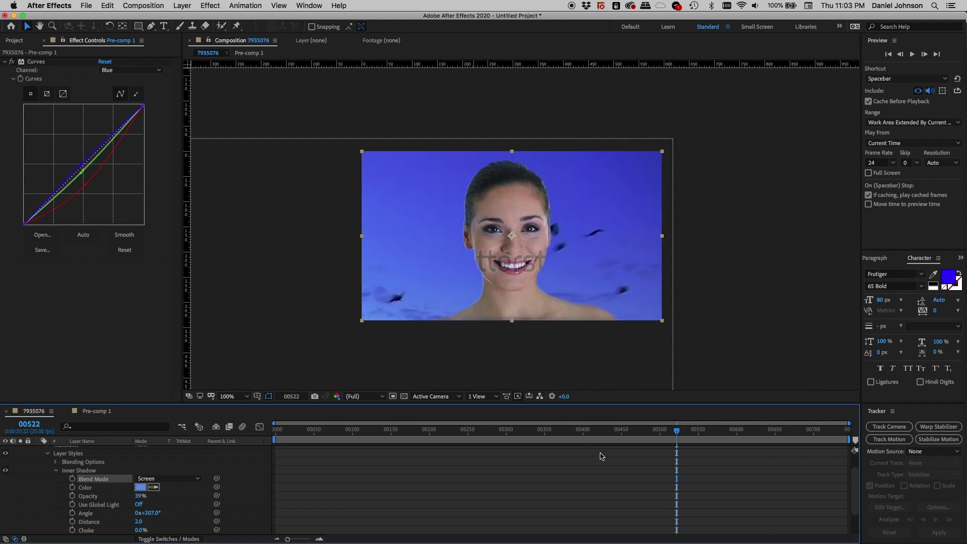
key("Home")
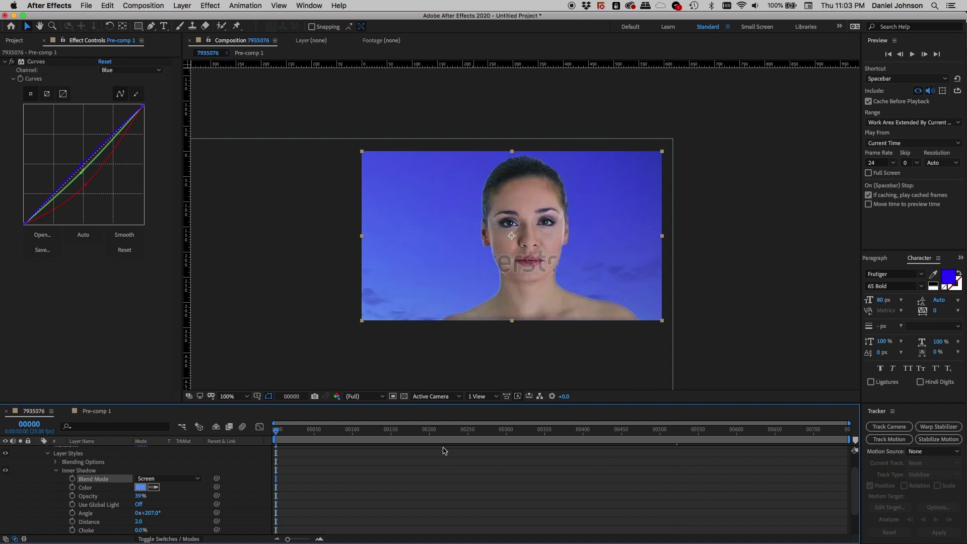
left_click_drag(276, 438, 330, 437)
scroll(112, 463, "up", 3)
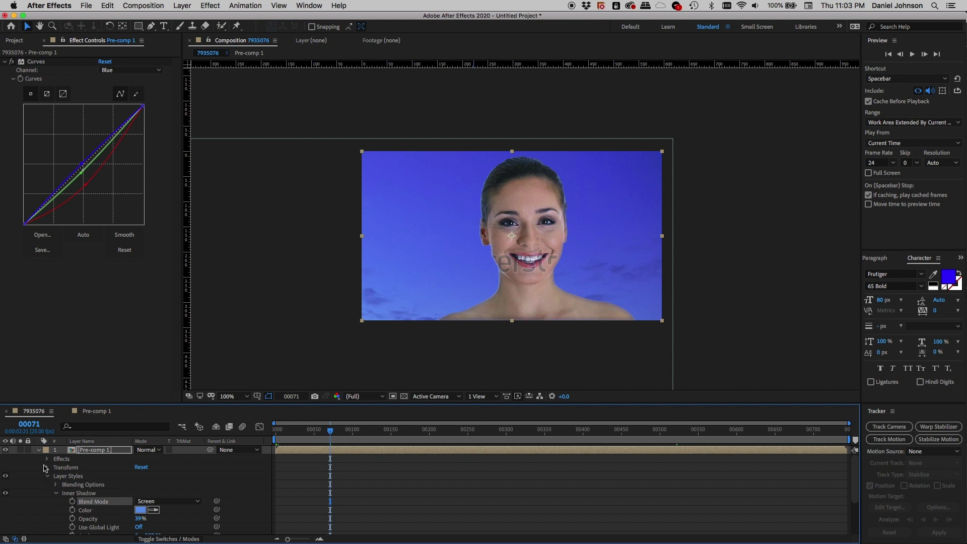
left_click(39, 450)
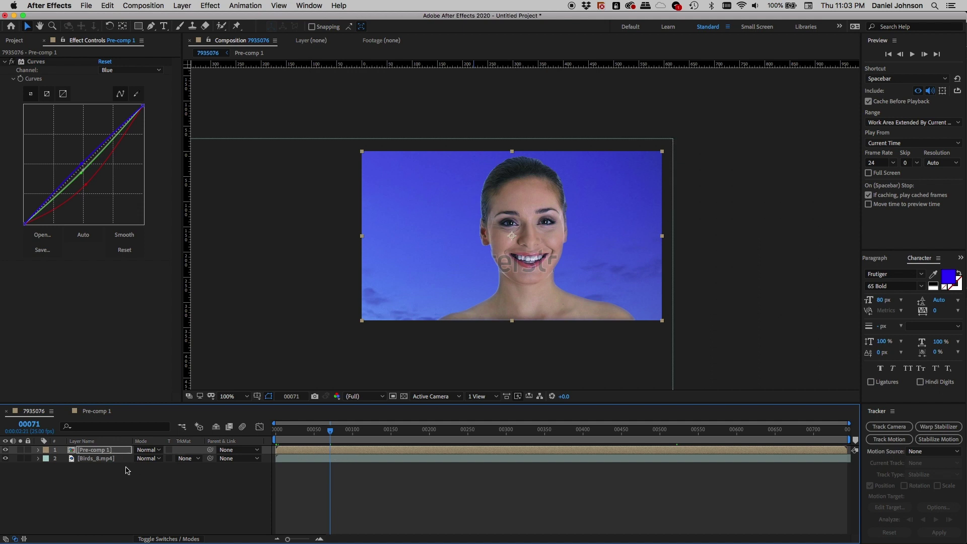
Step: Start keyframing Pre-comp 1's Position at frame 0, lowering the woman until she is completely below the picture
left_click(114, 452)
key("p")
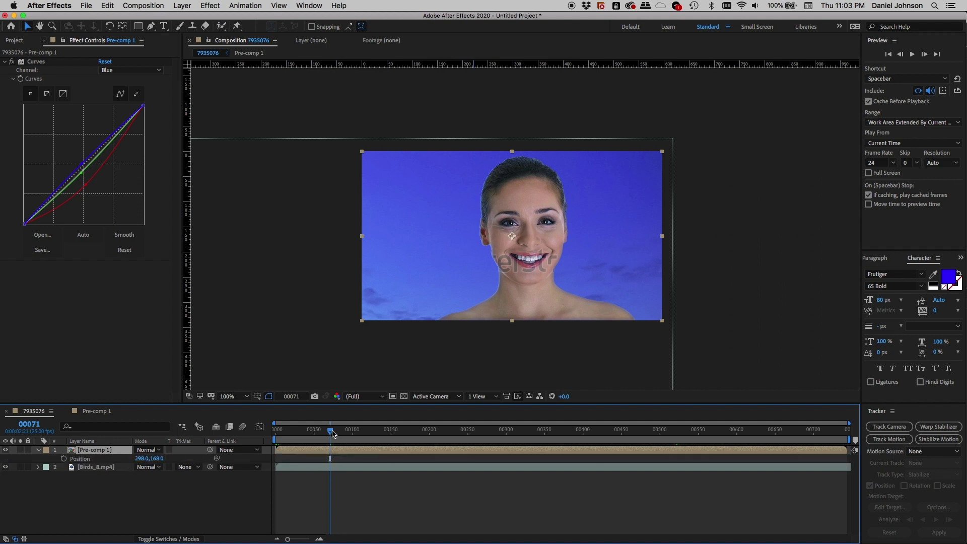
left_click_drag(330, 431, 265, 456)
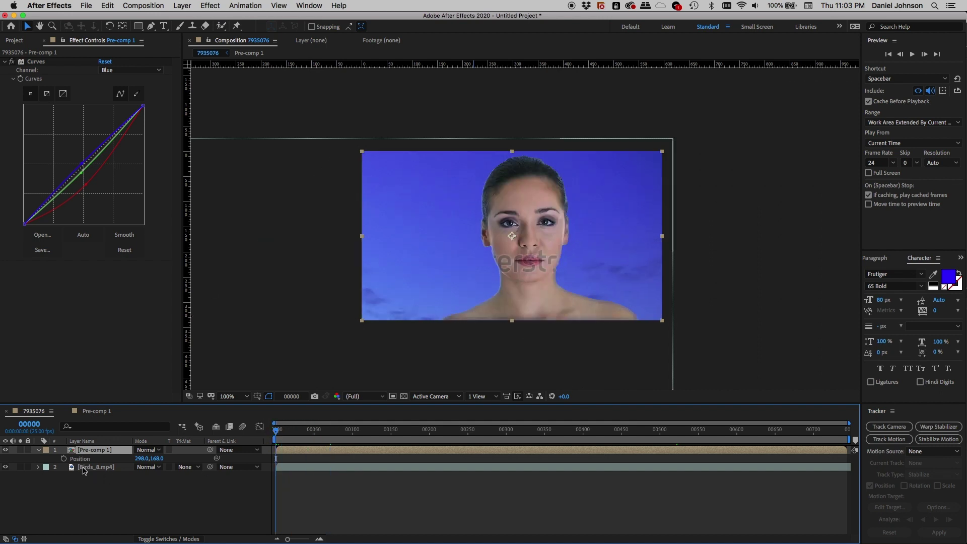
left_click(63, 458)
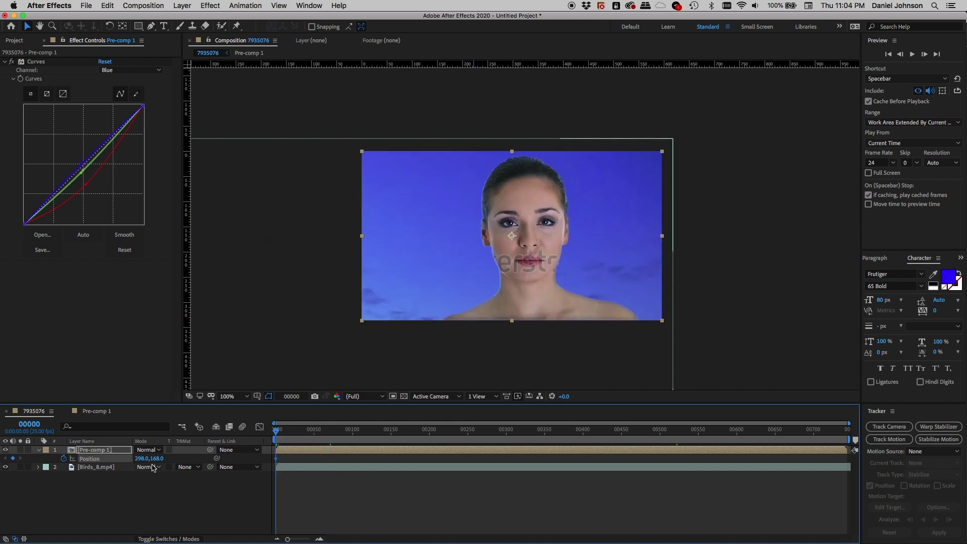
left_click_drag(158, 459, 327, 461)
Step: Keyframe Pre-comp 1's Position to 298, 178 at frame 517 and scrub through the woman's rise
left_click_drag(277, 434, 673, 432)
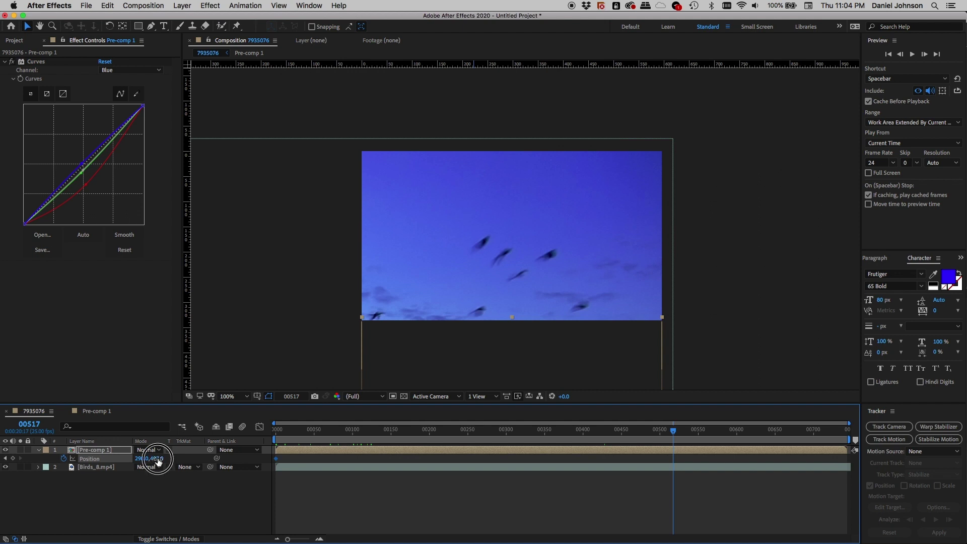
left_click_drag(158, 458, 6, 453)
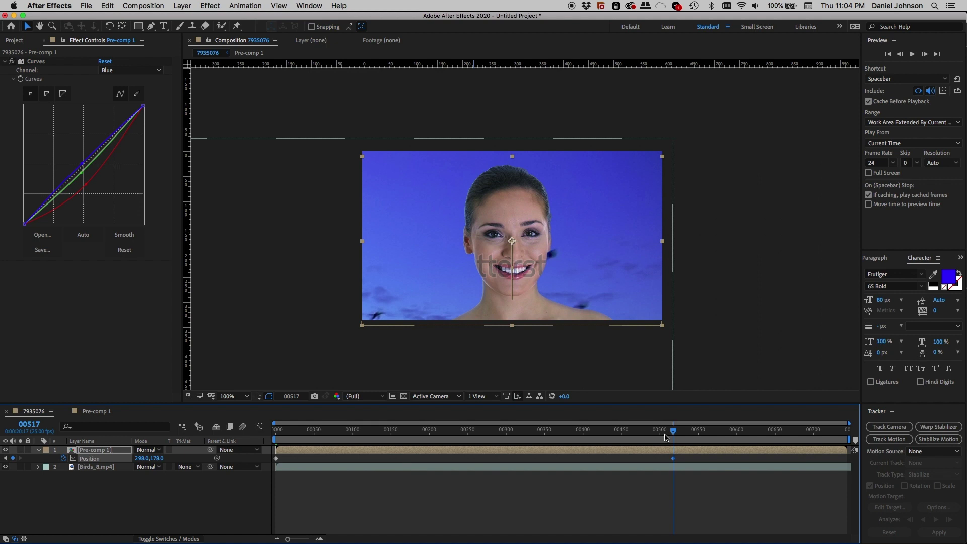
left_click_drag(673, 434, 523, 429)
left_click_drag(550, 428, 670, 430)
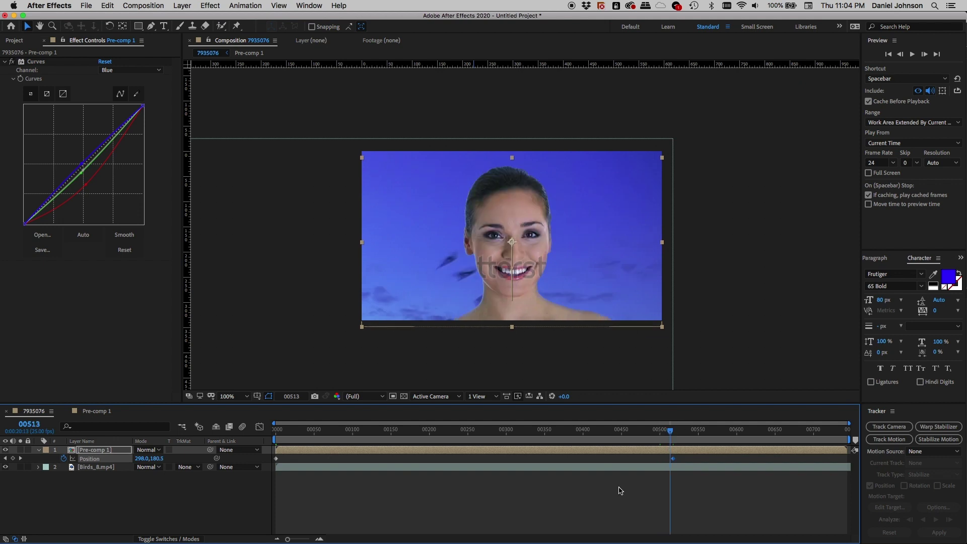
Step: Duplicate the Birds_8.mp4 layer and place the copy above Pre-comp 1
left_click(38, 453)
left_click(99, 459)
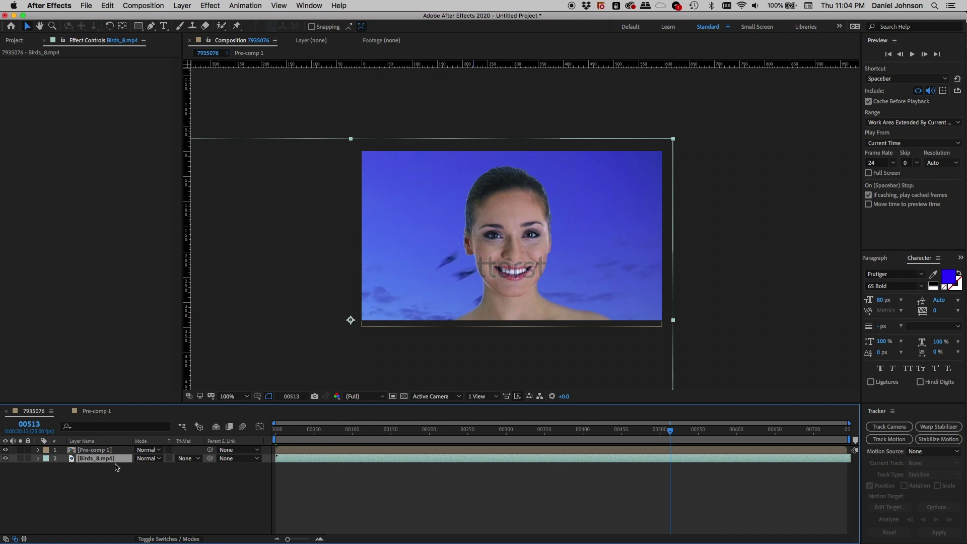
key("super+d")
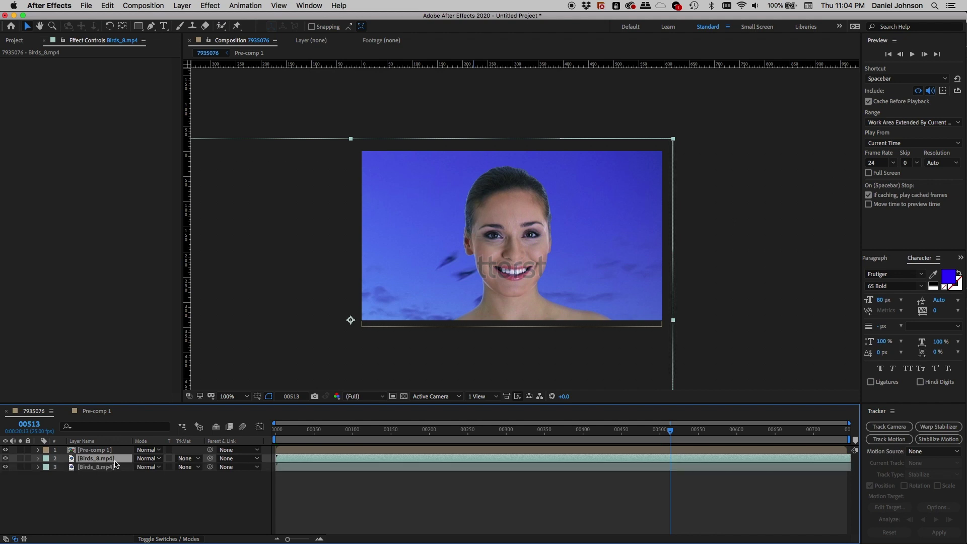
left_click_drag(115, 462, 118, 451)
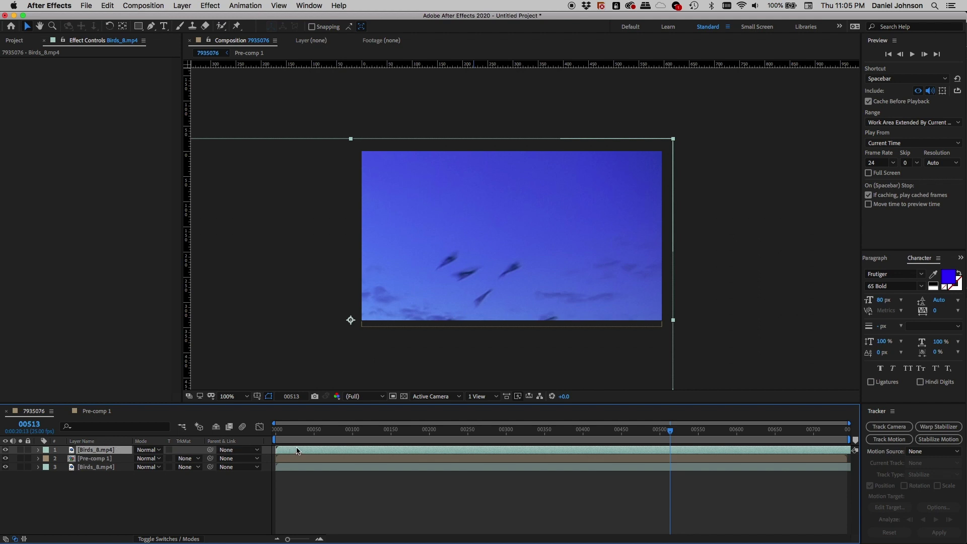
Step: Compare the bird footage's red, green and blue channels for contrast between birds and sky, and return to full color
key("alt+1")
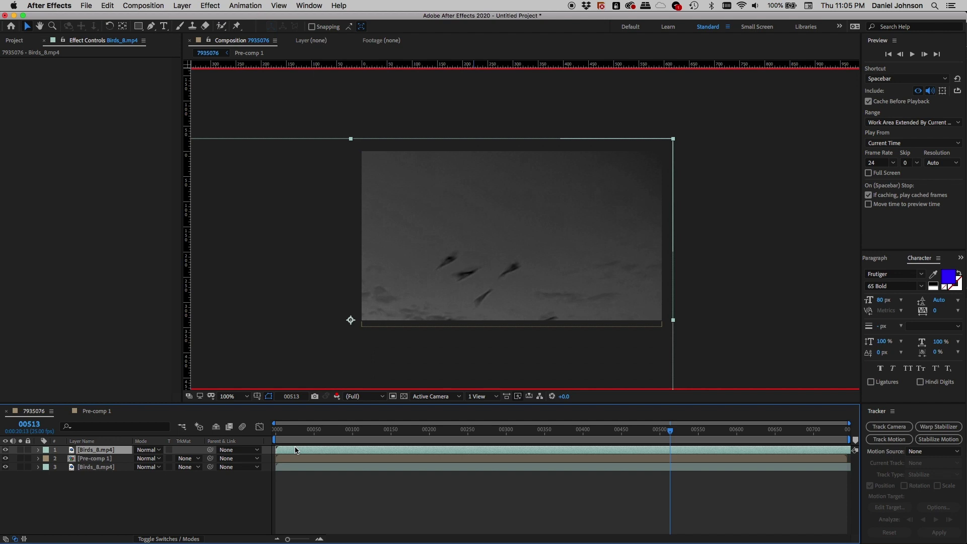
key("alt+2")
key("alt+3")
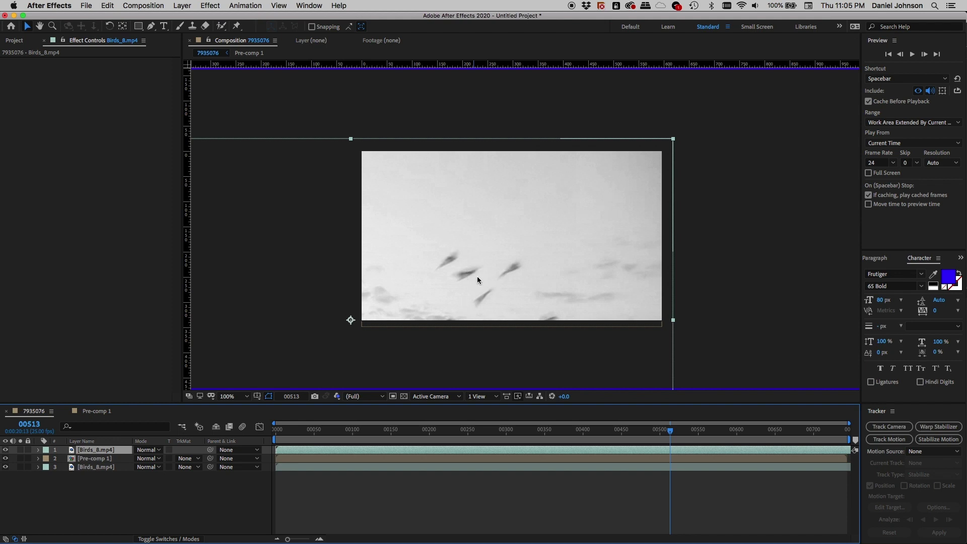
key("alt+2")
key("alt+1")
key("alt+2")
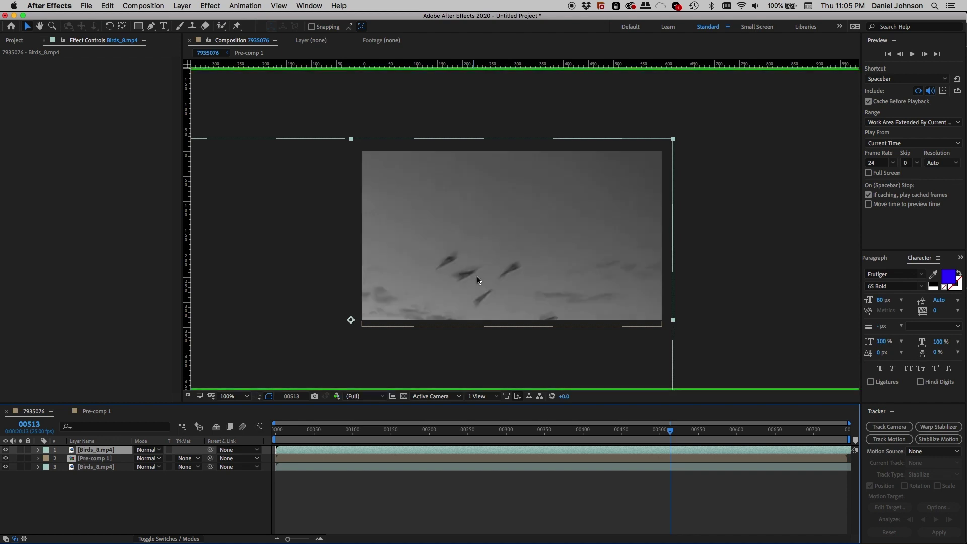
key("alt+3")
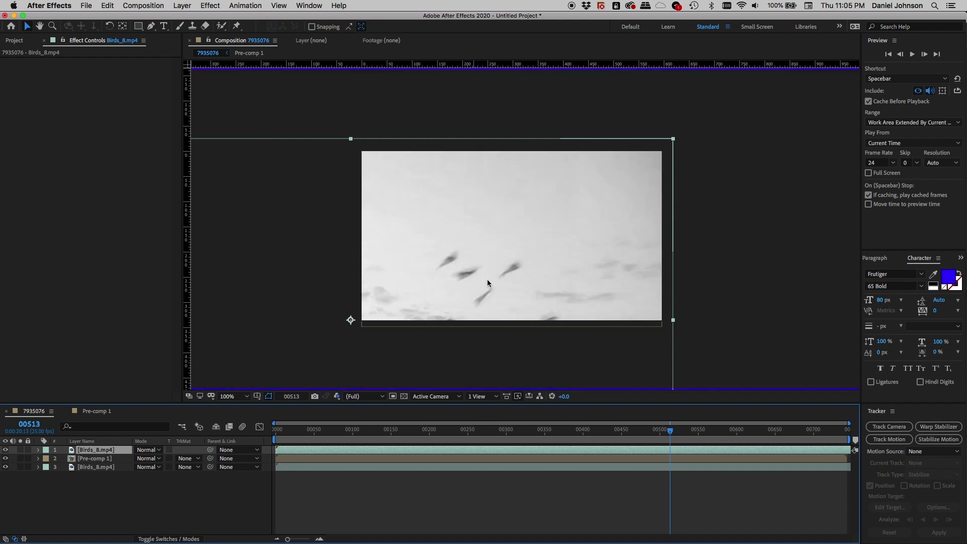
key("alt+3")
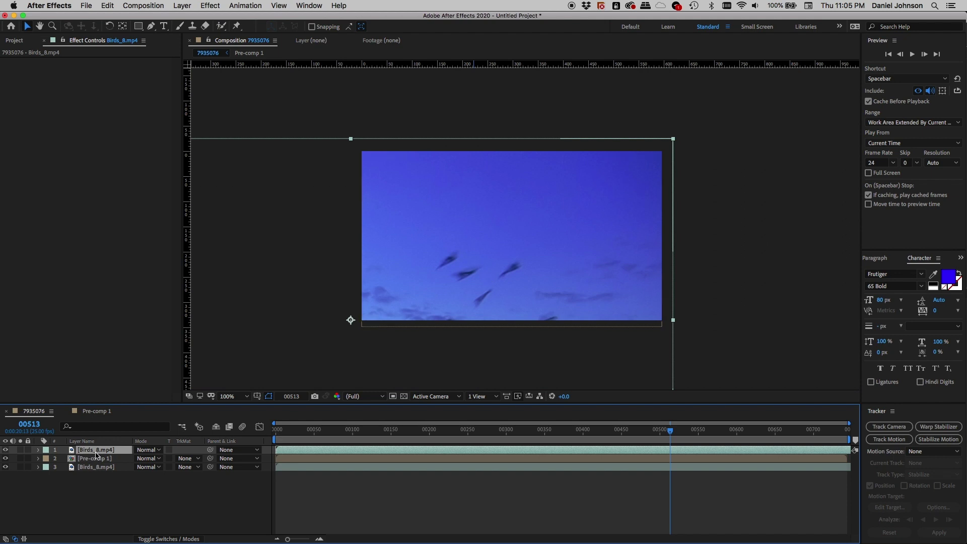
Step: Apply the Extract keying effect to the upper Birds_8.mp4 layer and set its channel to Blue
key("period")
left_click_drag(515, 321, 553, 287)
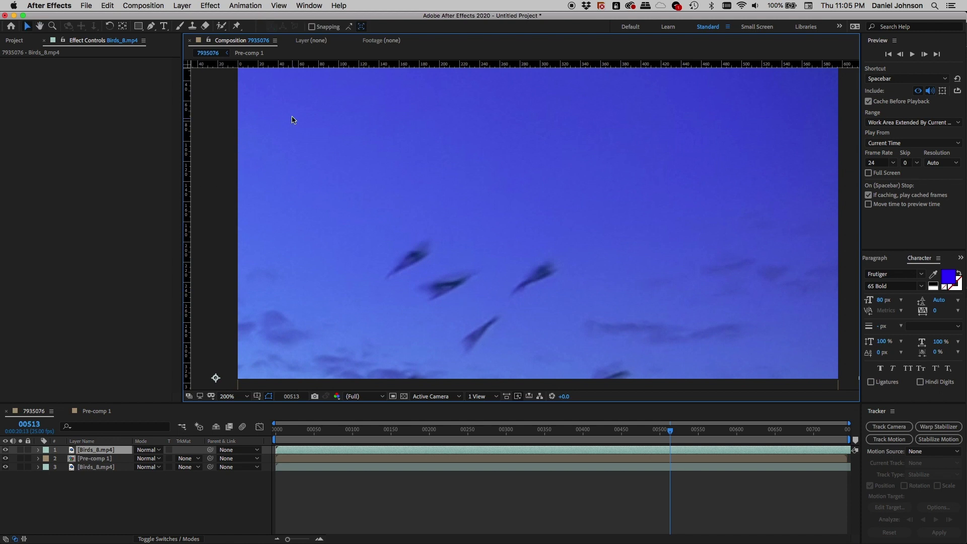
left_click(208, 6)
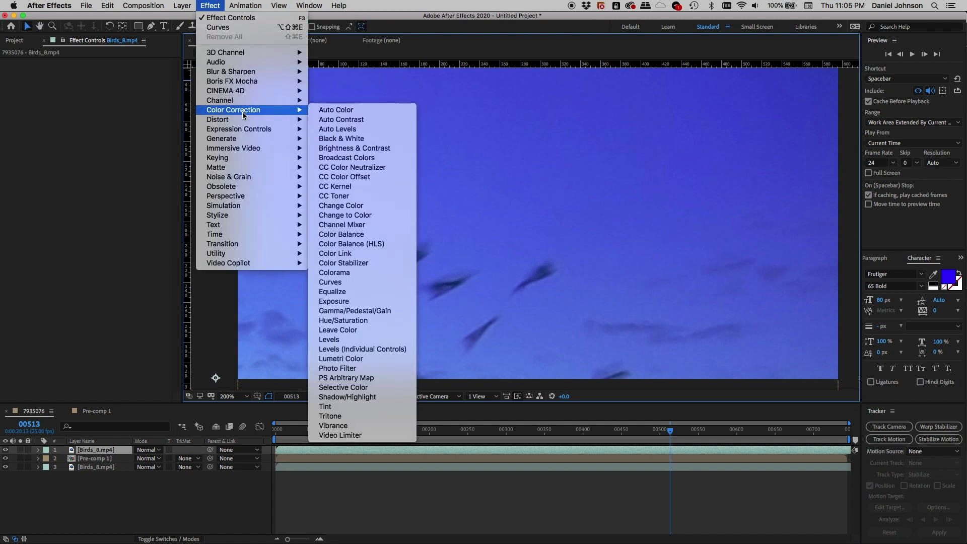
mouse_move(236, 160)
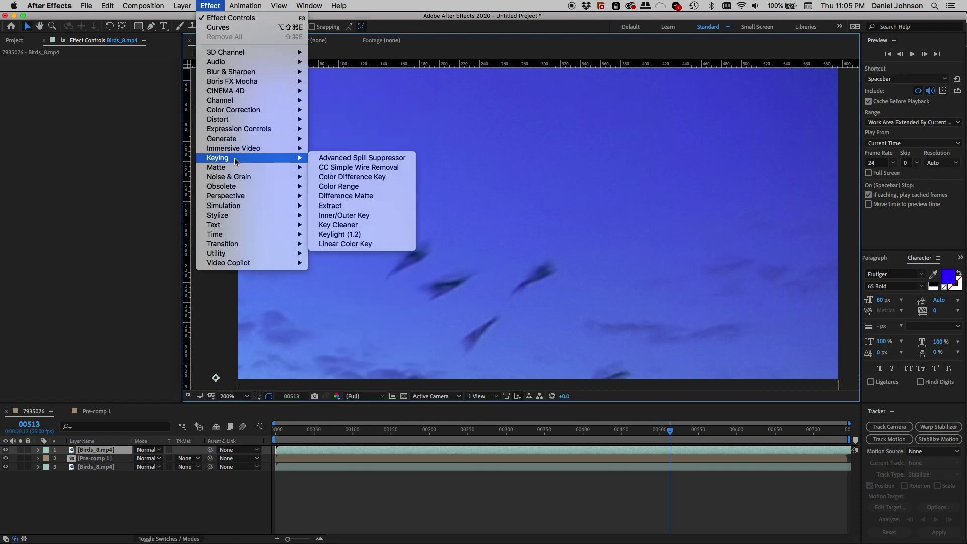
left_click(354, 212)
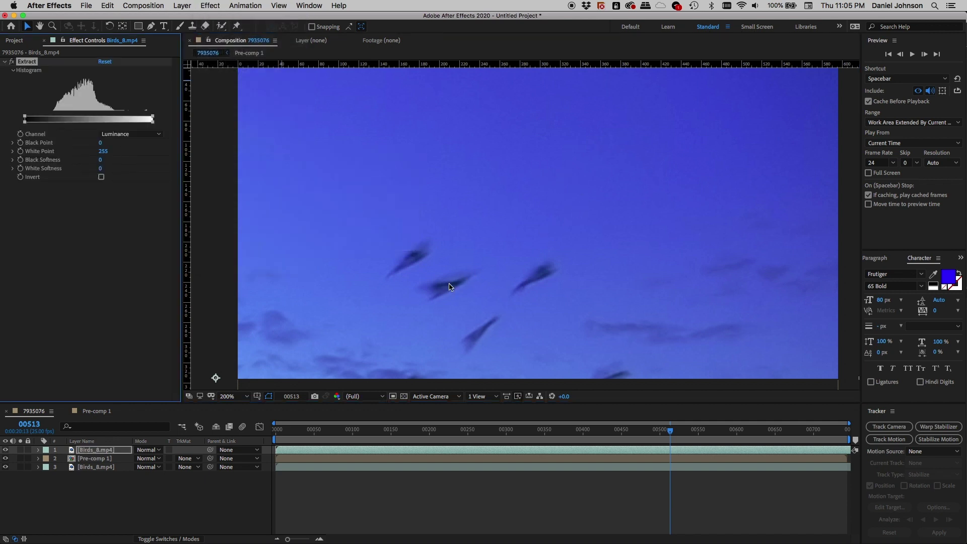
left_click(149, 134)
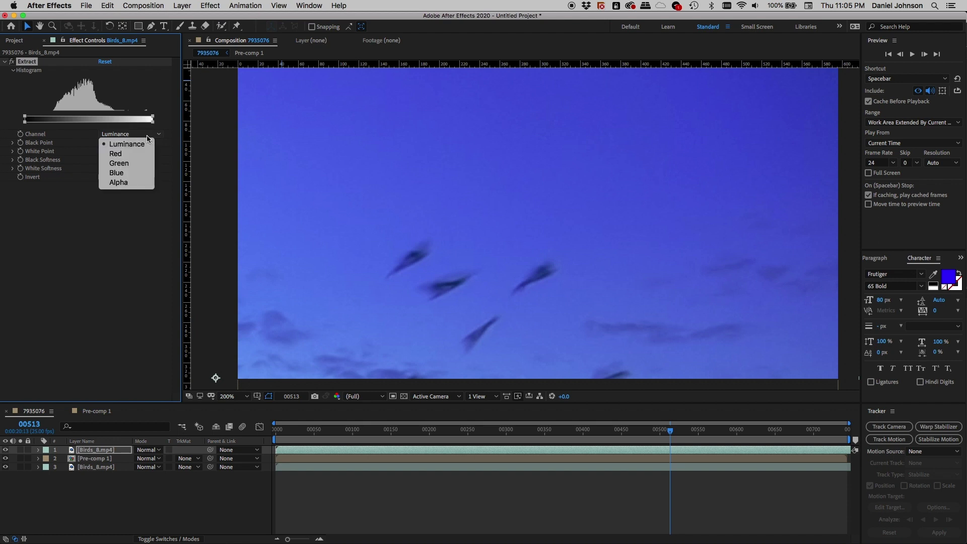
left_click(131, 174)
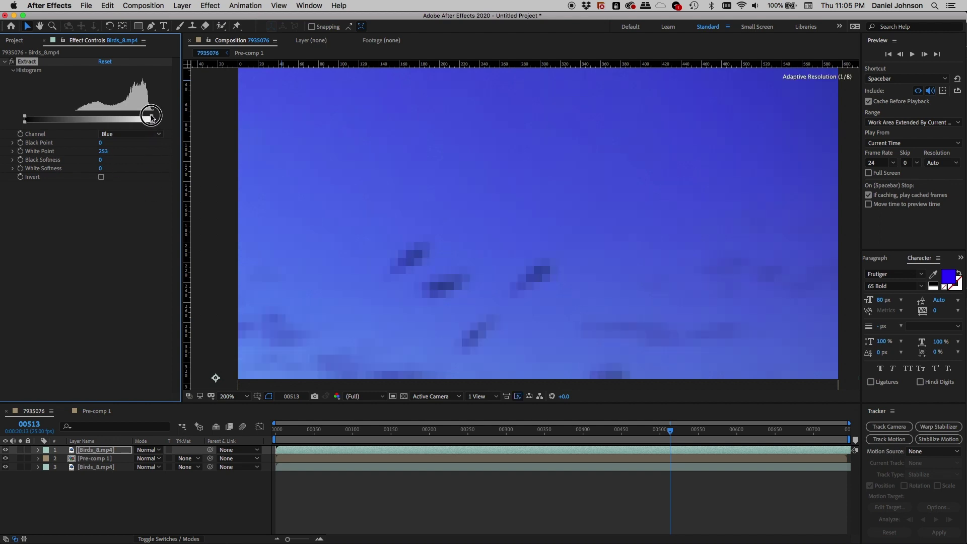
Step: Key out the upper layer's sky by setting Extract's White Point to 134 and White Softness to 68
left_click_drag(153, 119, 114, 119)
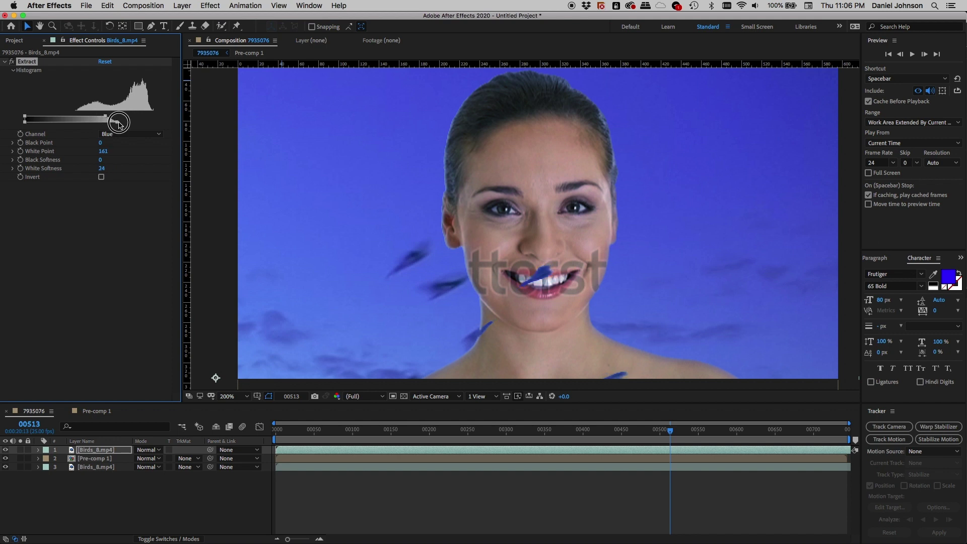
left_click_drag(121, 123, 118, 124)
left_click_drag(121, 122, 127, 124)
left_click_drag(103, 118, 126, 124)
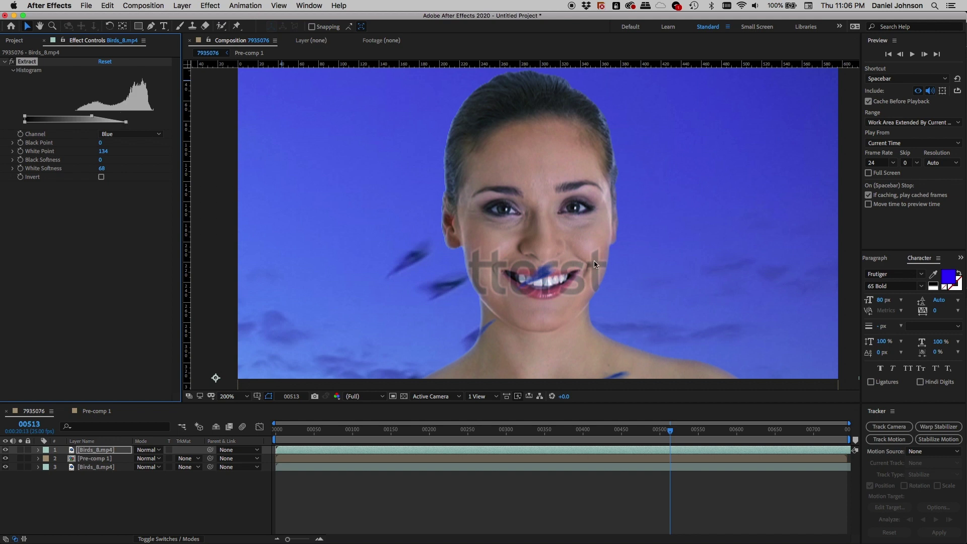
Step: Scrub the composite from frame 0 to frame 518 to check the birds passing in front of the rising woman
key("comma")
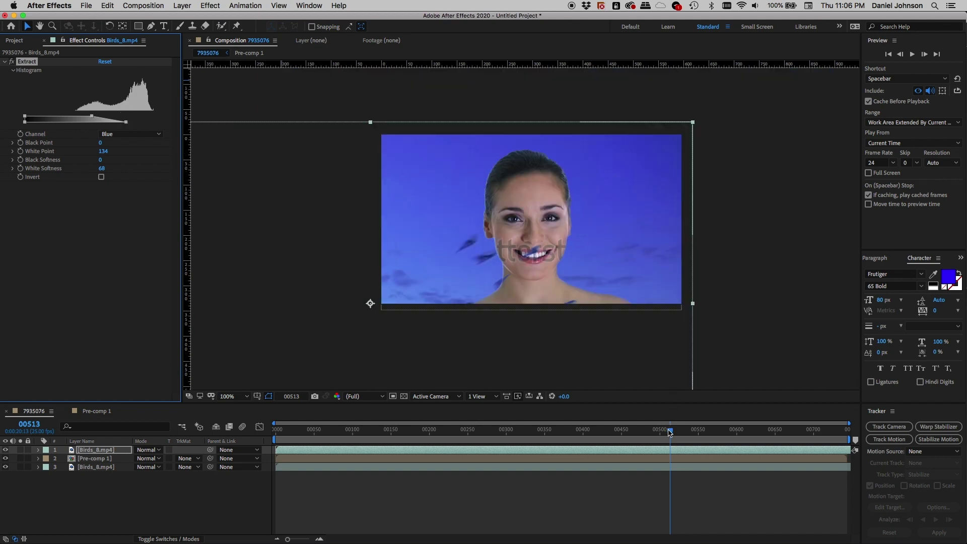
left_click_drag(670, 431, 275, 421)
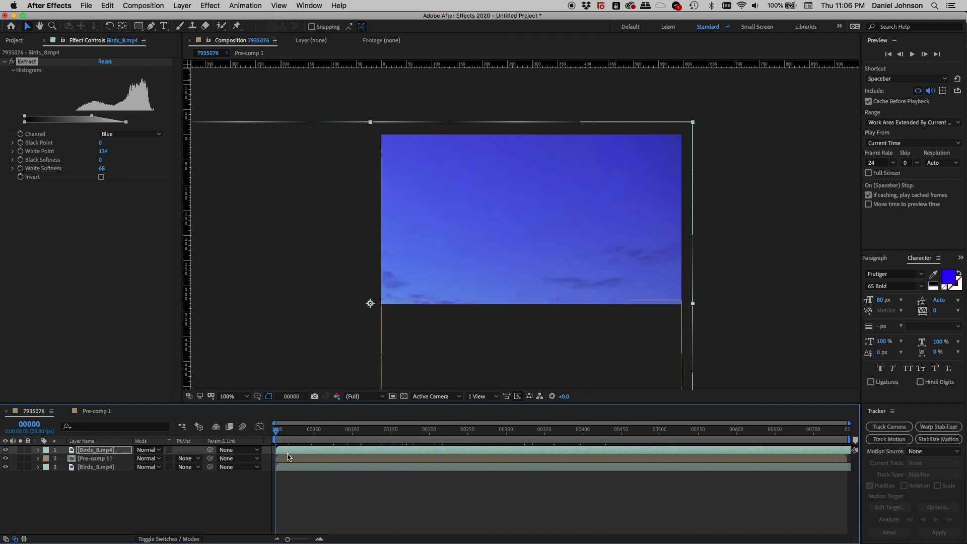
left_click(275, 430)
left_click_drag(275, 430, 673, 435)
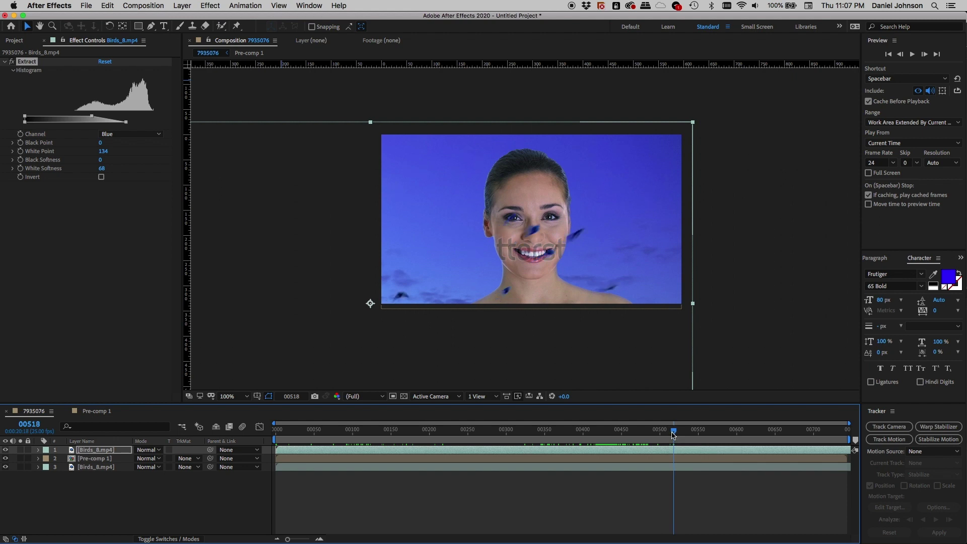
Step: Step through the composite frame by frame from frame 518 to 547 and examine the birds over the woman's face up close
key("Page_Down")
key("Page_Down")
key("Page_Down")
key("Page_Down")
key("Page_Down")
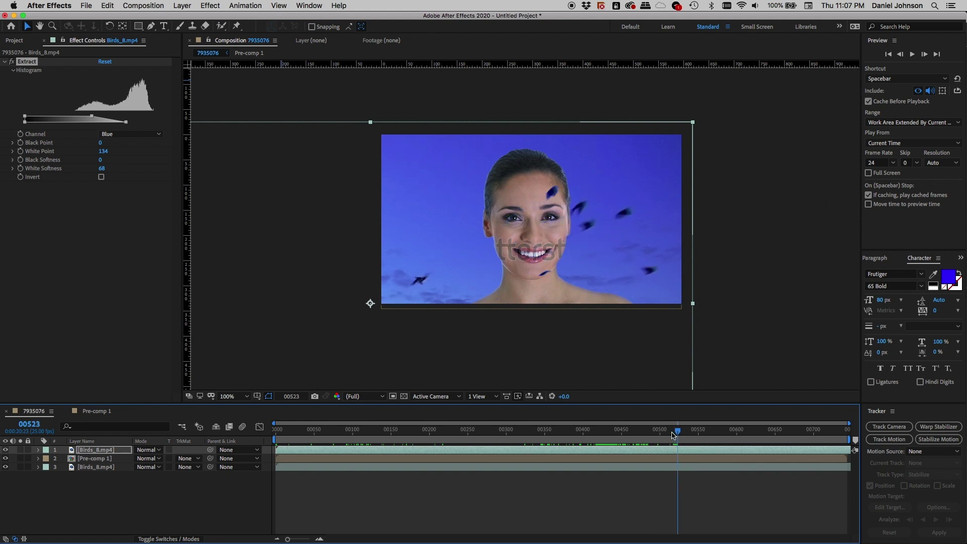
key("Page_Down")
key("Page_Down")
key("Page_Down")
key("Page_Down")
key("Page_Down")
key("Page_Down")
key("Page_Down")
key("Page_Down")
key("Page_Down")
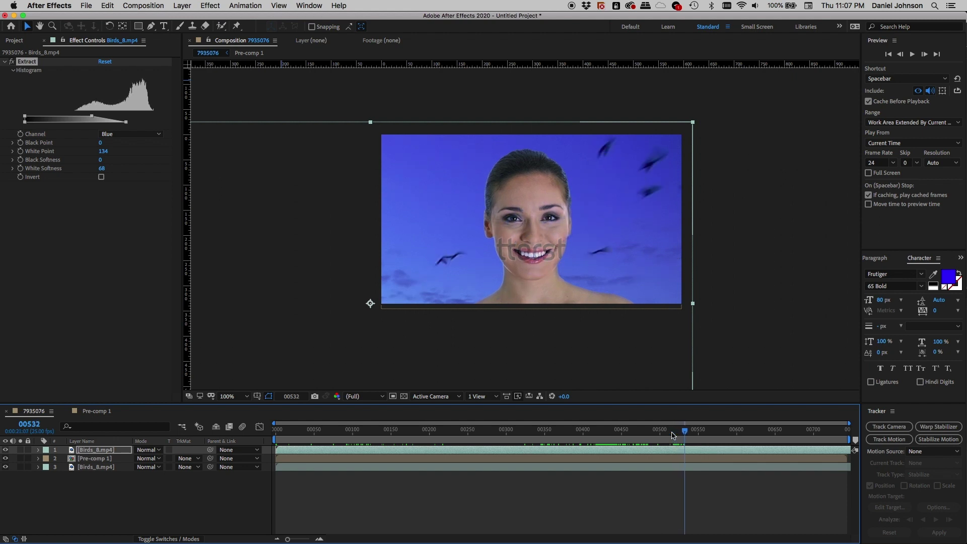
key("Page_Down")
key("Page_Down")
key("Page_Down")
key("Page_Down")
key("Page_Down")
key("Page_Down")
key("Page_Down")
key("Page_Down")
key("Page_Down")
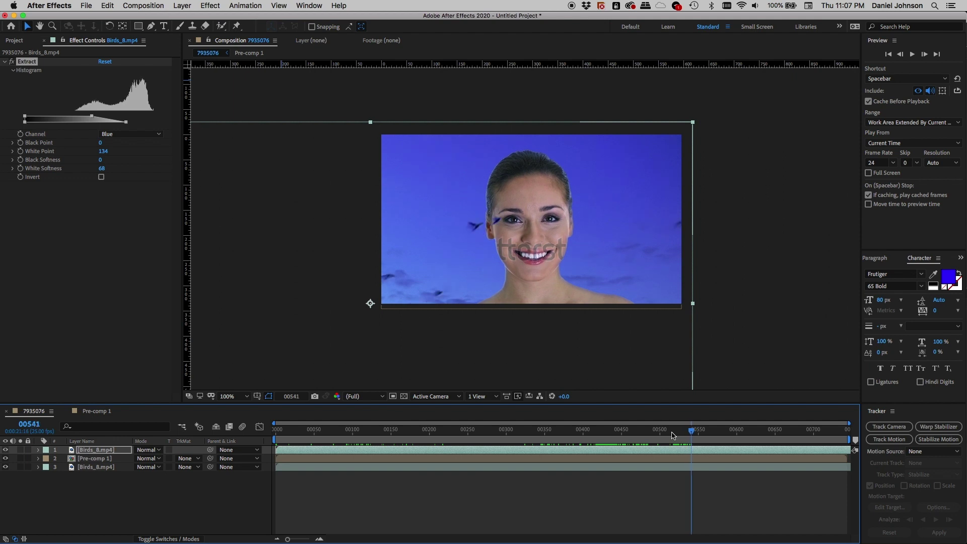
key("Page_Down")
key("Page_Down")
key("Page_Down")
key("Page_Down")
key("Page_Down")
key("Page_Down")
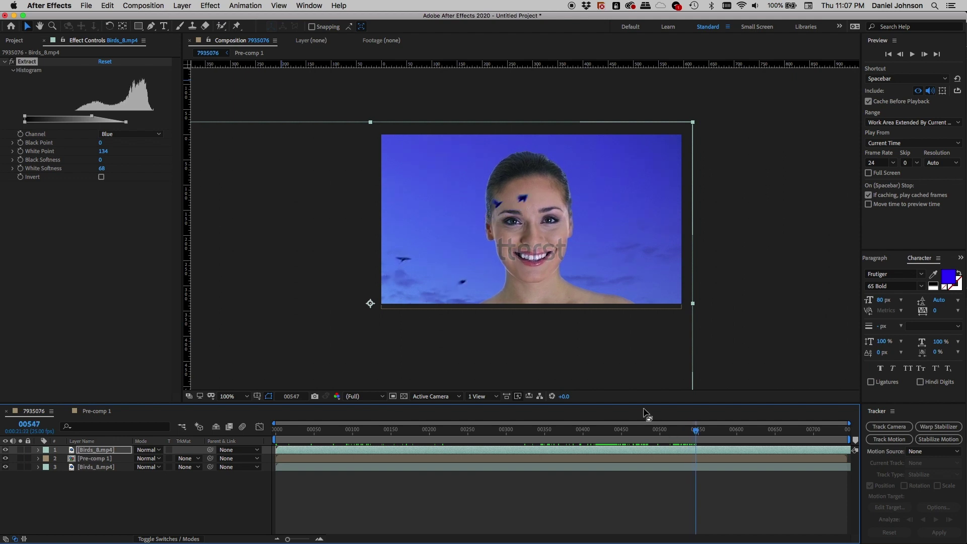
scroll(522, 232, "up", 1)
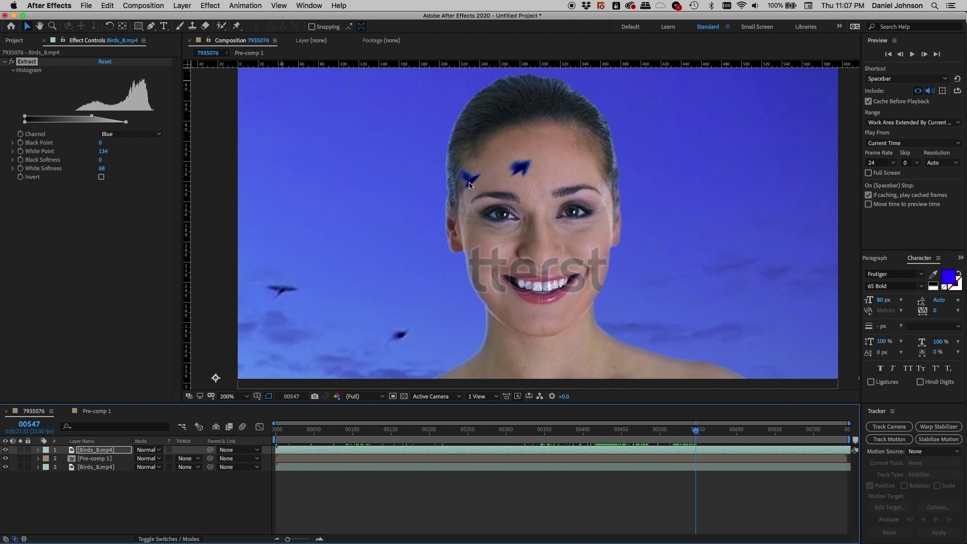
Step: Apply Hue/Saturation to the upper Birds_8.mp4 layer, set Master Saturation to -69, and compare the birds with and without the effect
left_click(120, 452)
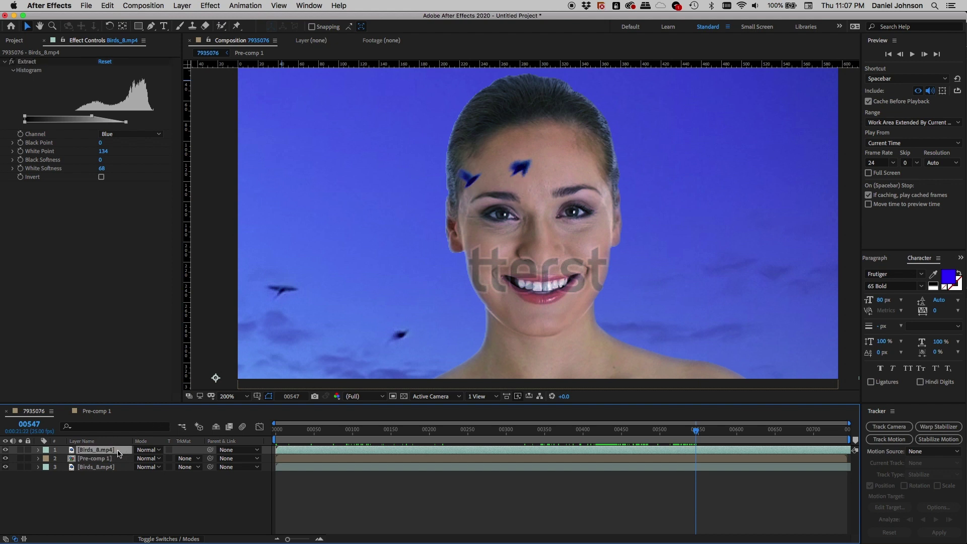
left_click(211, 8)
mouse_move(266, 110)
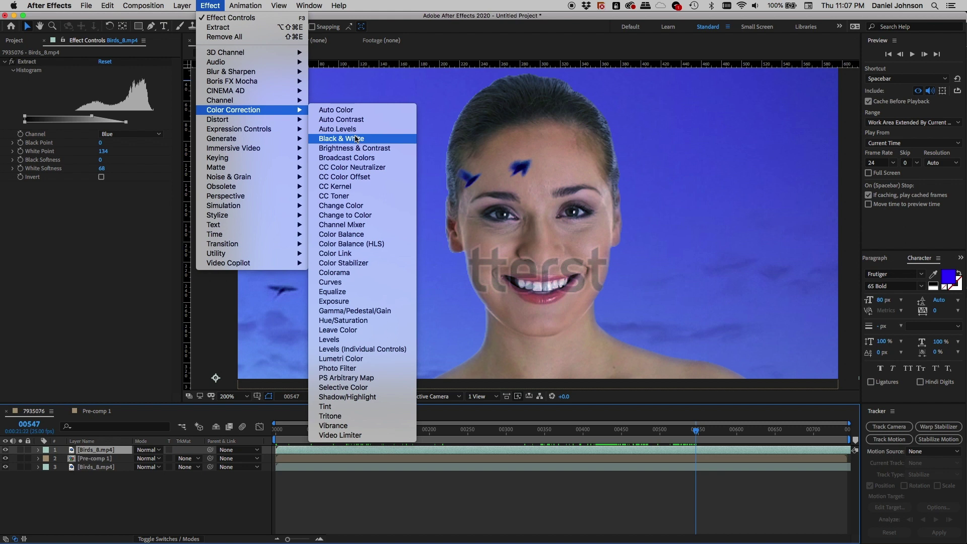
left_click(355, 324)
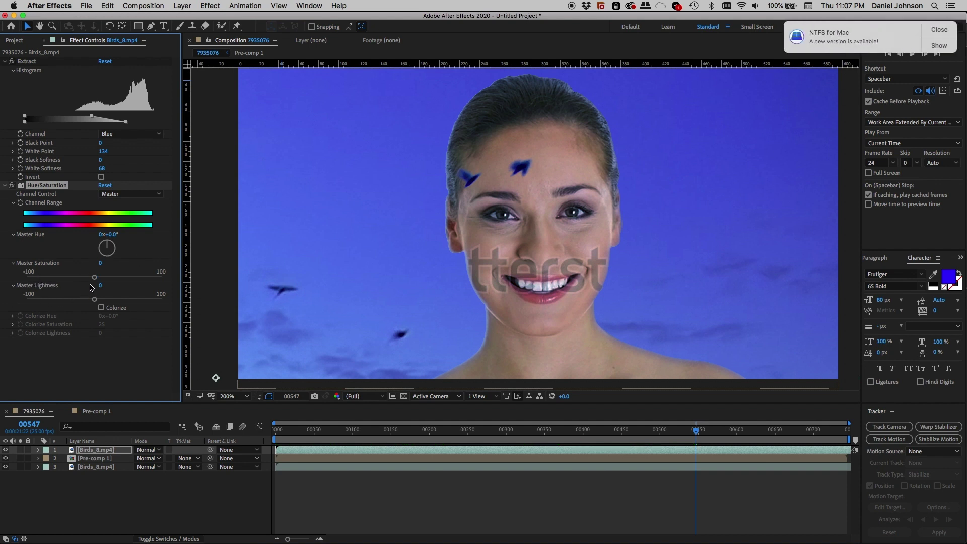
left_click_drag(95, 278, 48, 277)
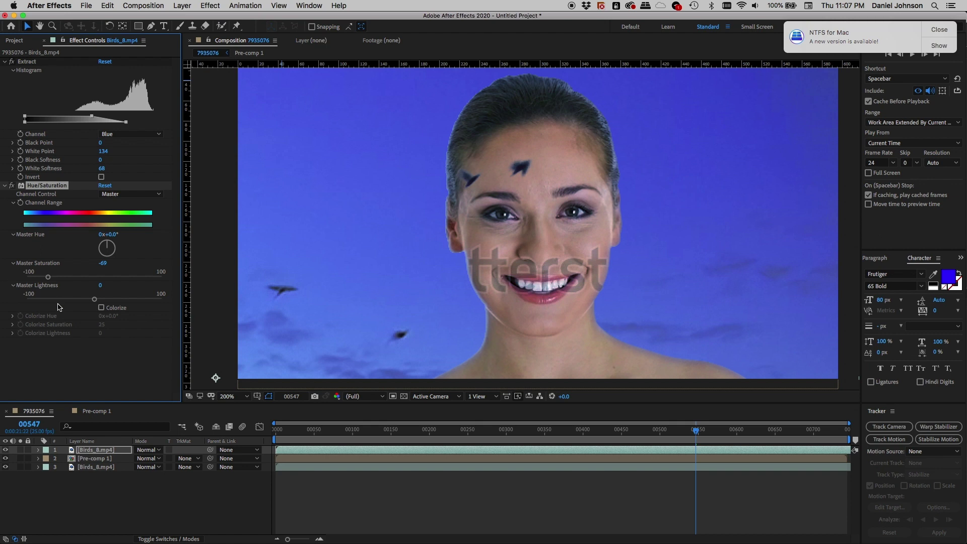
left_click(11, 187)
left_click(12, 186)
Step: Soften the bird key by setting Extract's White Point to 114 and White Softness to 89, and check it at frame 515
left_click_drag(90, 118, 127, 123)
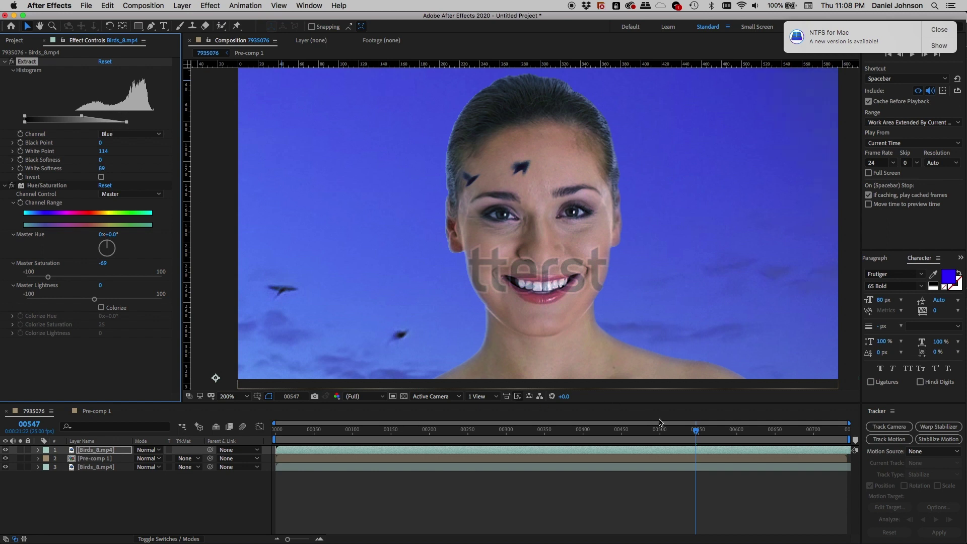
left_click_drag(694, 433, 671, 431)
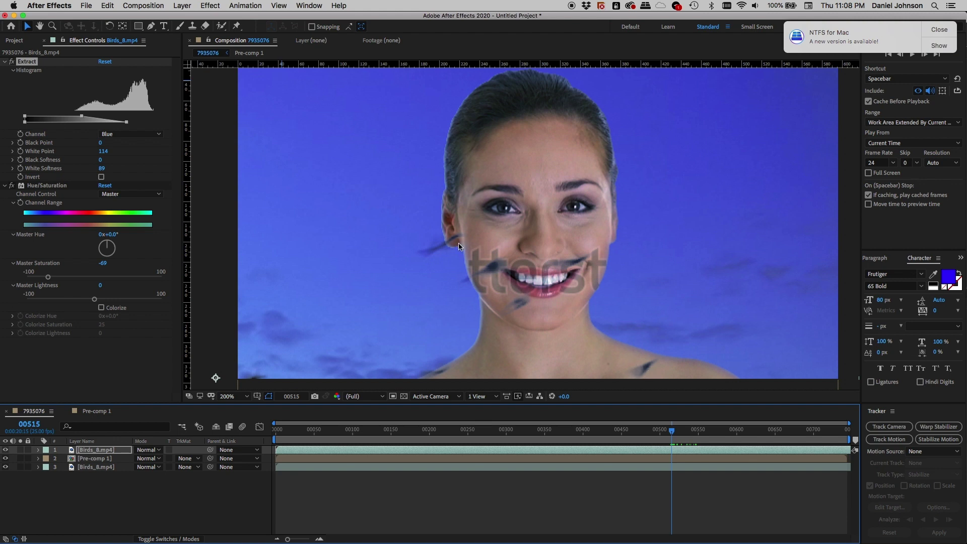
key("comma")
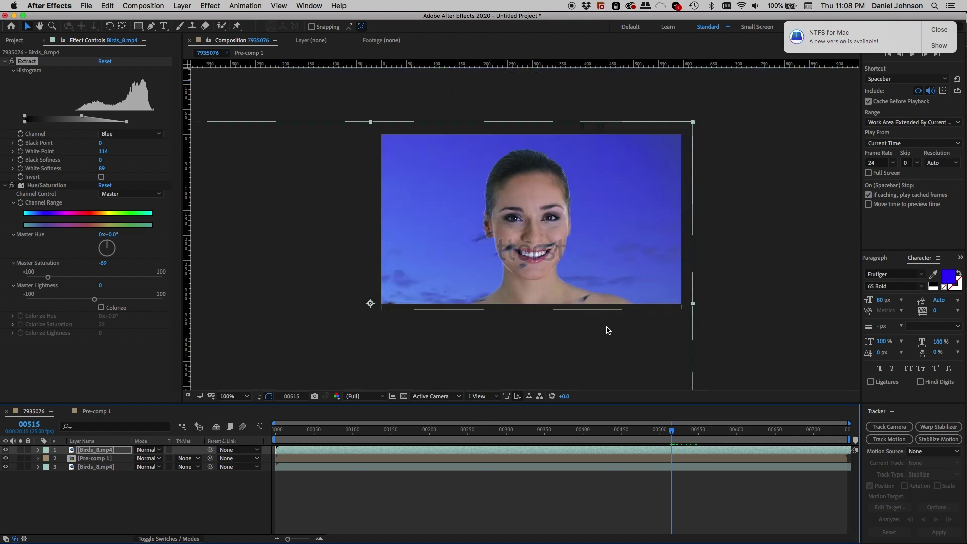
Step: Scrub the composite between frames 515 and 553 to check the desaturated birds' edges and color against the woman's face
left_click(671, 432)
mouse_move(671, 431)
left_mouse_down()
mouse_move(643, 431)
mouse_move(707, 430)
mouse_move(690, 431)
left_mouse_up()
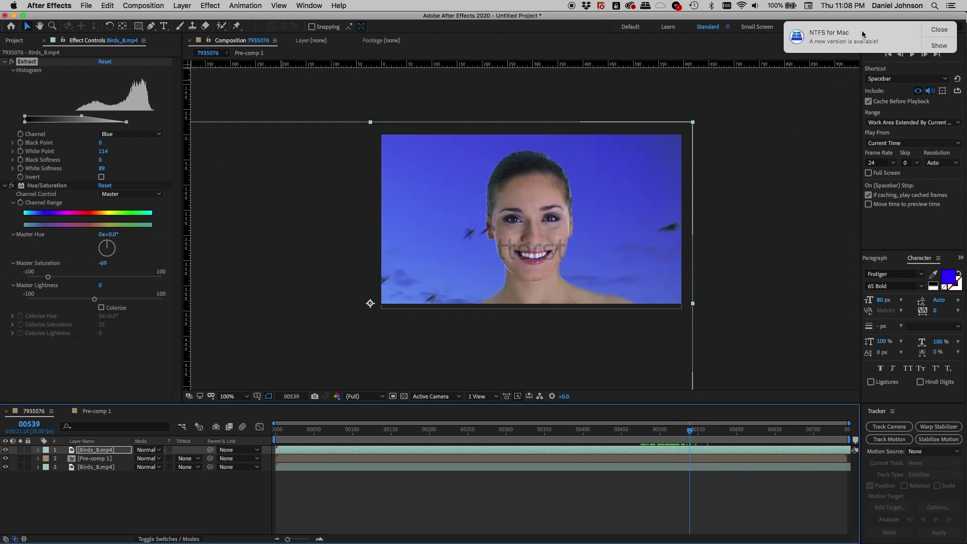
left_click(938, 30)
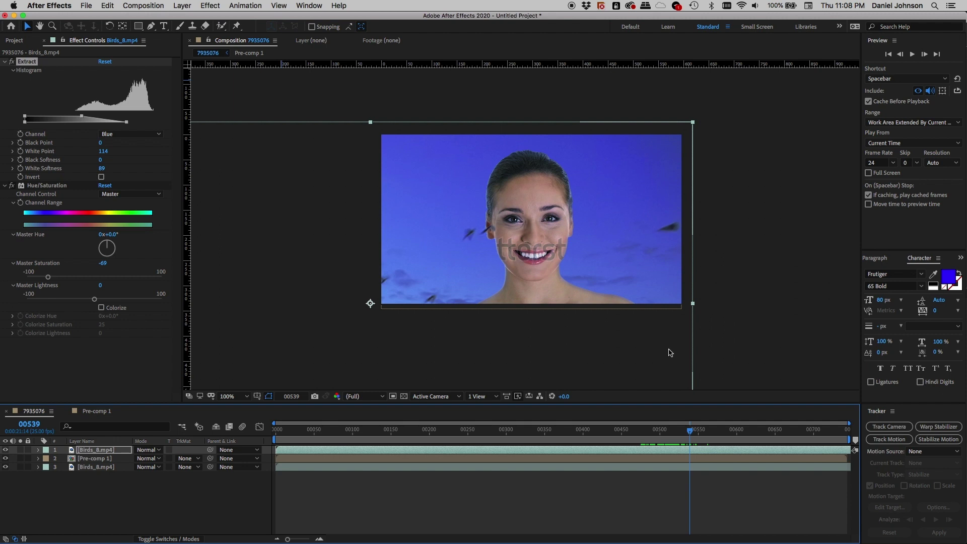
left_click_drag(690, 433, 677, 438)
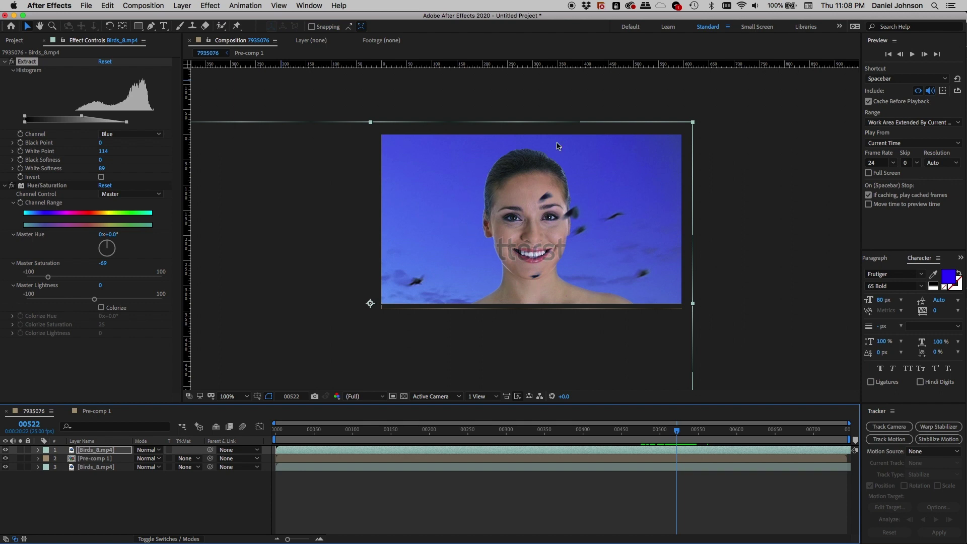
key("period")
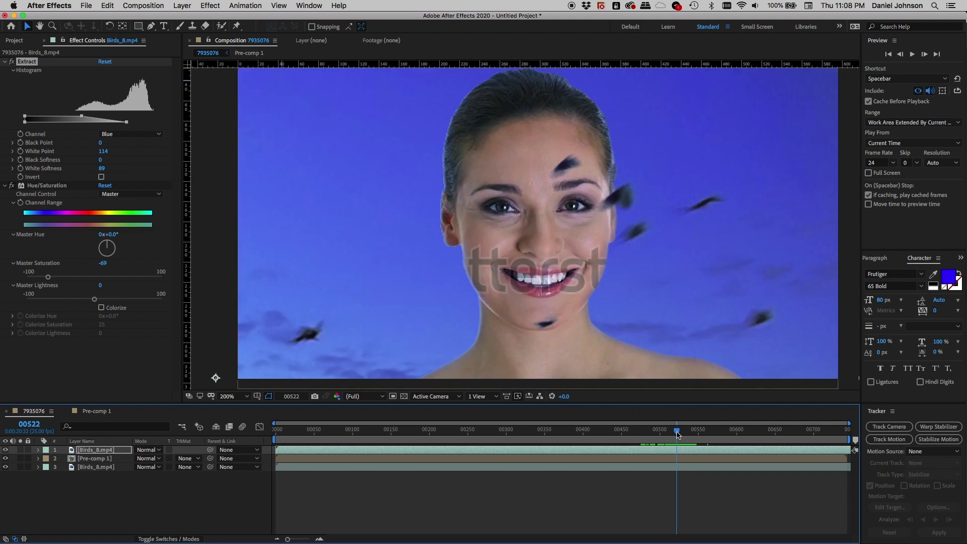
left_click_drag(677, 434, 701, 432)
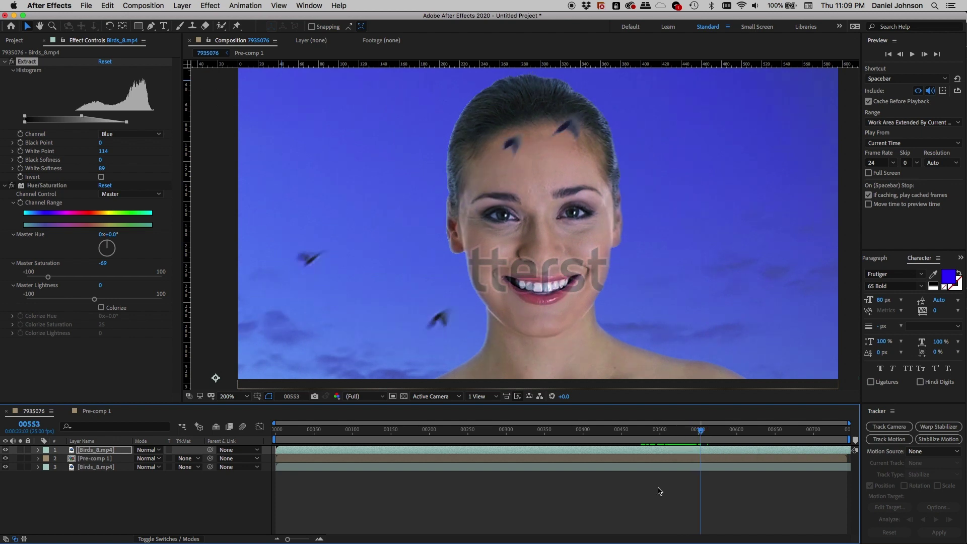